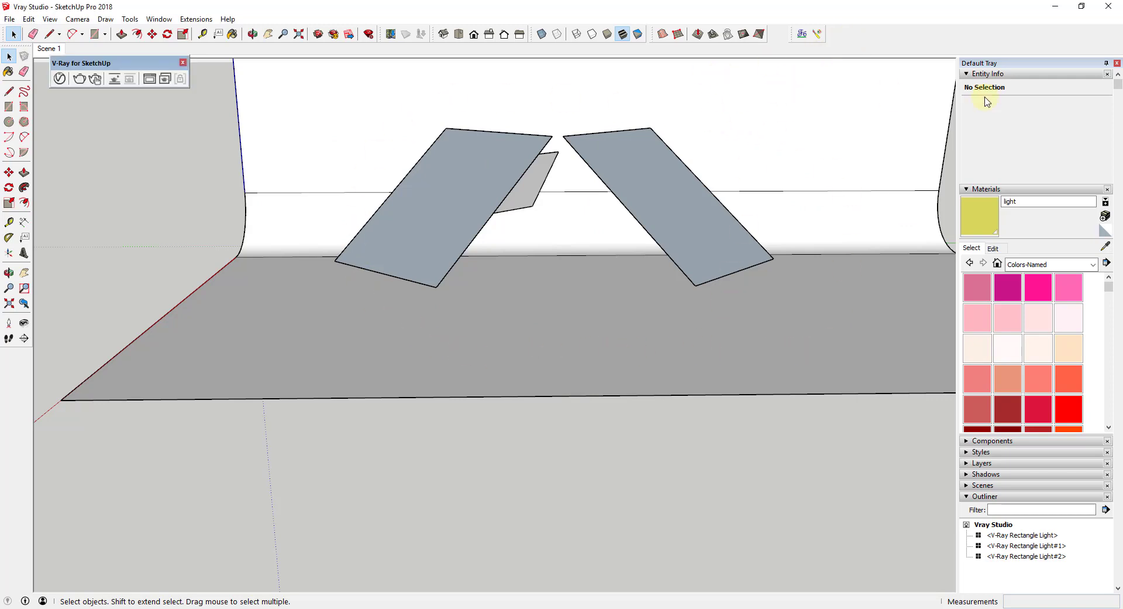
- Run an interactive V-Ray render of the empty studio floor closer up, then stop it and close the frame buffer
{"action": "left_click", "coordinate": [94, 78]}
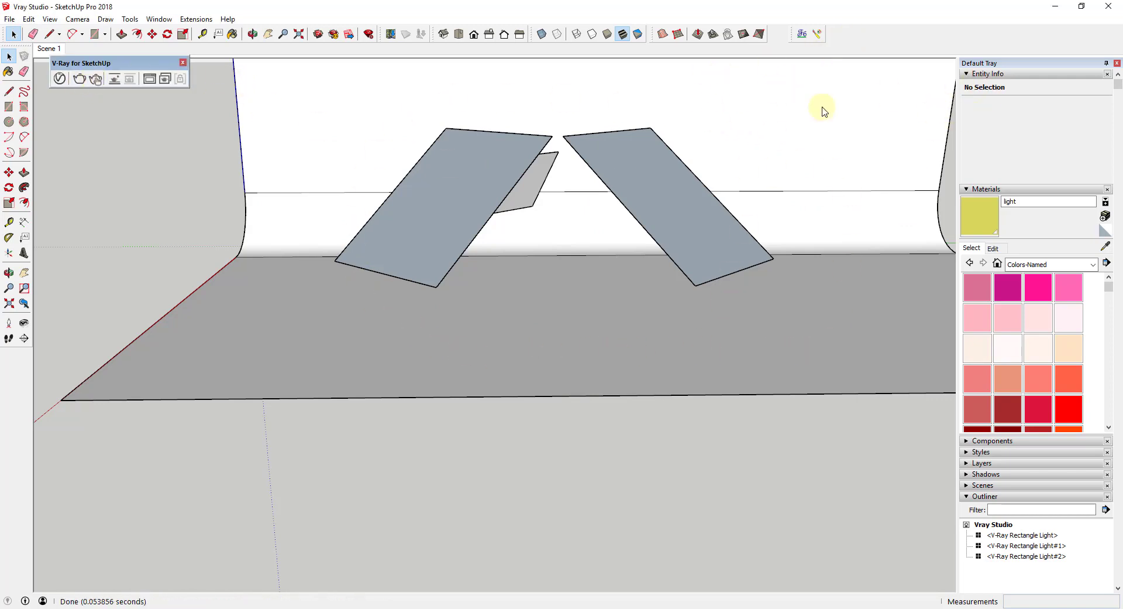
{"action": "scroll", "coordinate": [564, 261], "scroll_direction": "up", "scroll_amount": 5}
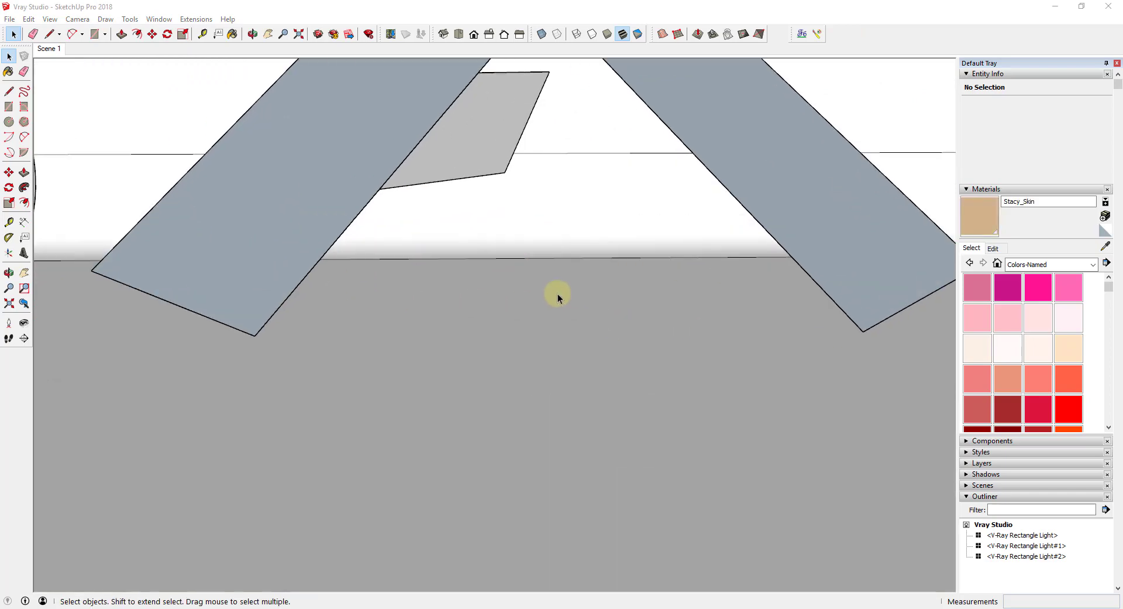
{"action": "scroll", "coordinate": [557, 297], "scroll_direction": "up", "scroll_amount": 2}
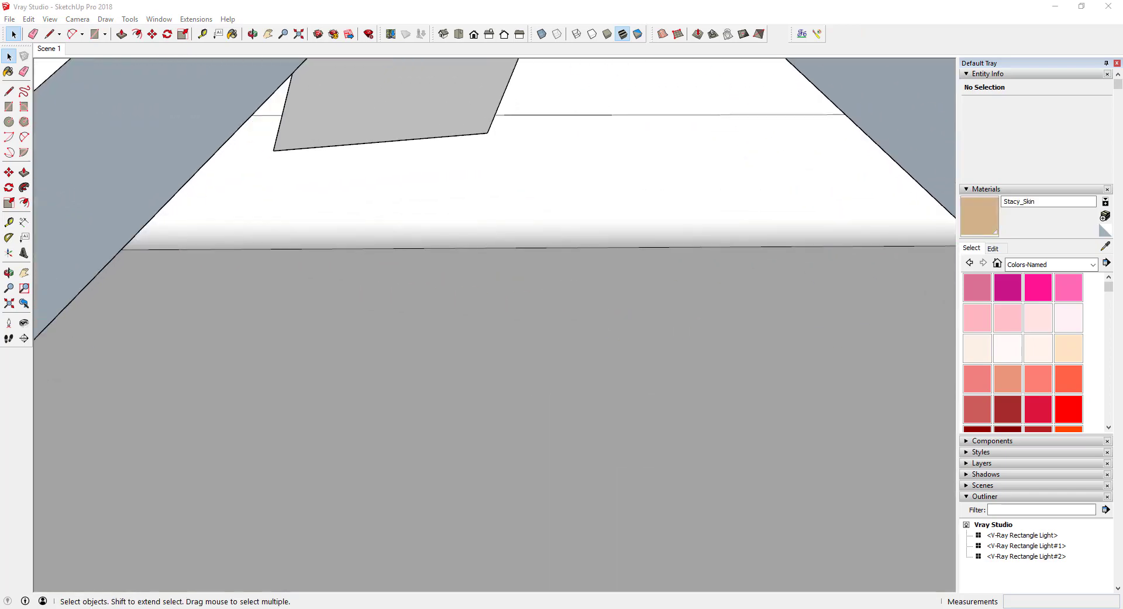
{"action": "left_click_drag", "start_coordinate": [985, 120], "coordinate": [776, 61]}
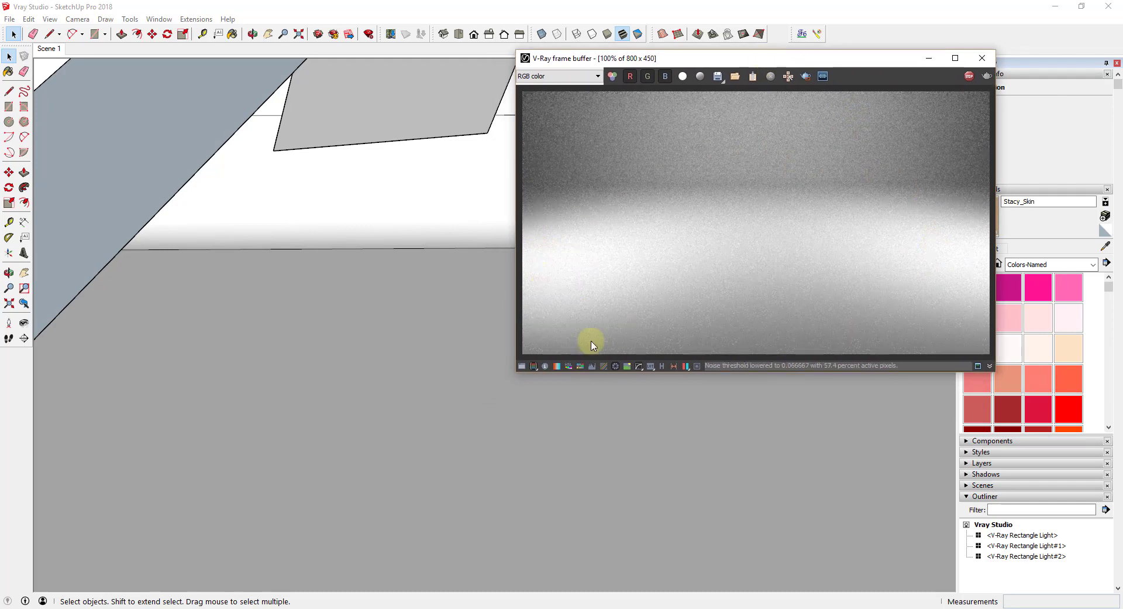
{"action": "left_click", "coordinate": [968, 77]}
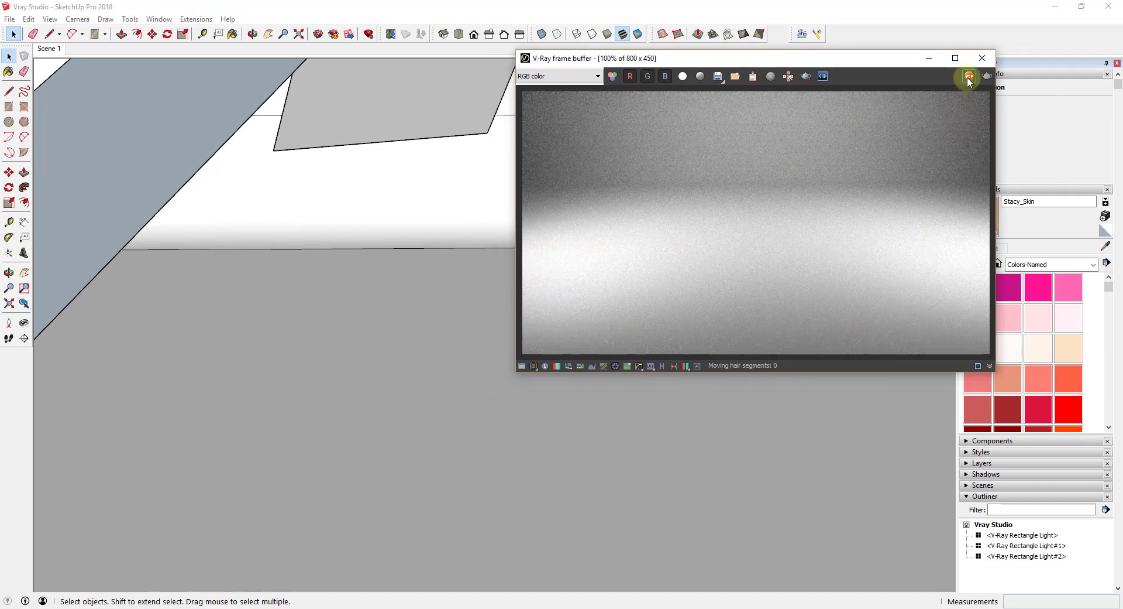
{"action": "left_click", "coordinate": [983, 58]}
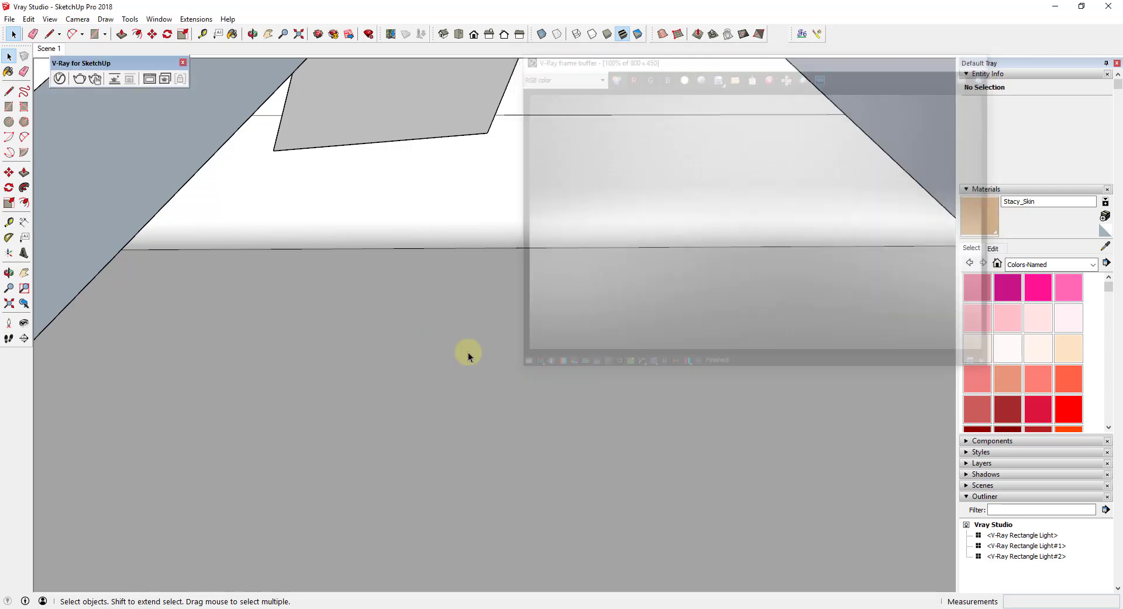
- Download the Wine Bottle with Label, Glasses model from 3D Warehouse directly into the scene and place it on the studio floor
{"action": "scroll", "coordinate": [468, 355], "scroll_direction": "down", "scroll_amount": 3}
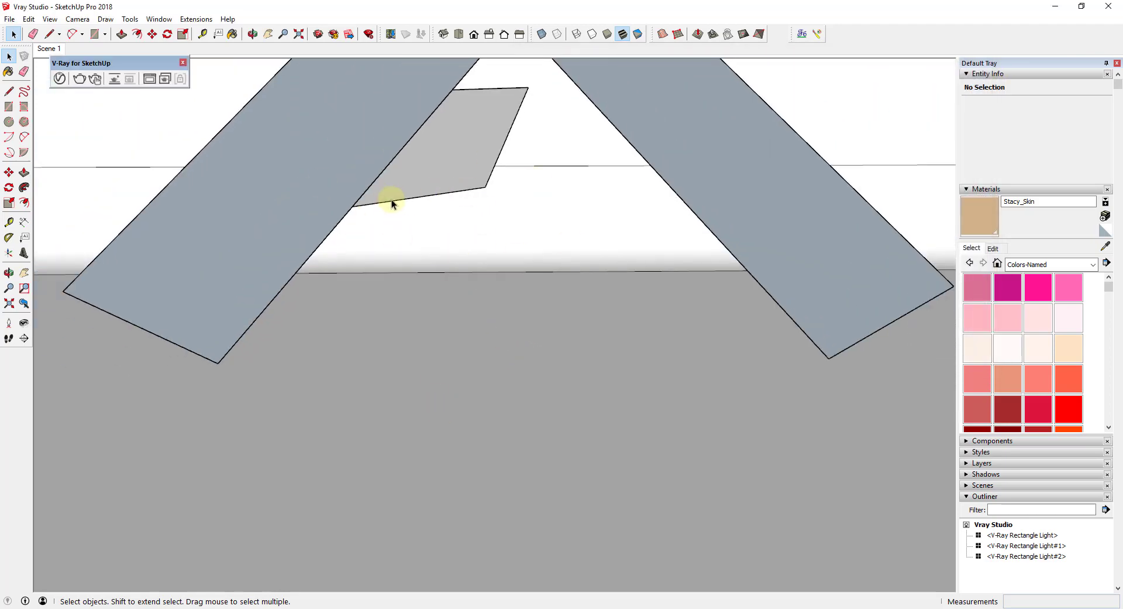
{"action": "left_click", "coordinate": [9, 20]}
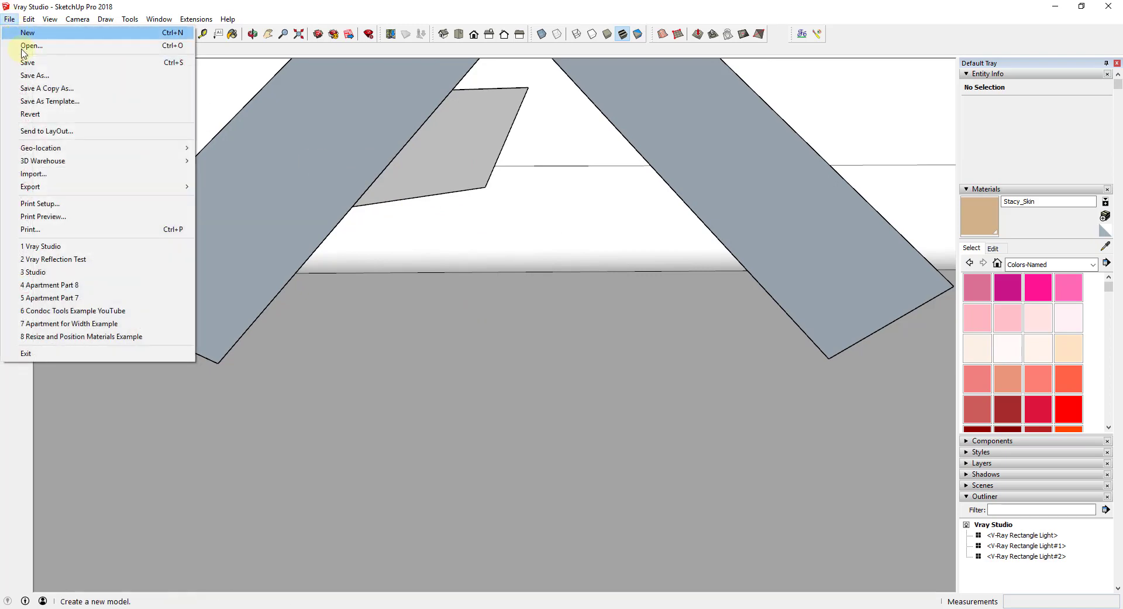
{"action": "mouse_move", "coordinate": [55, 160]}
{"action": "left_click", "coordinate": [222, 164]}
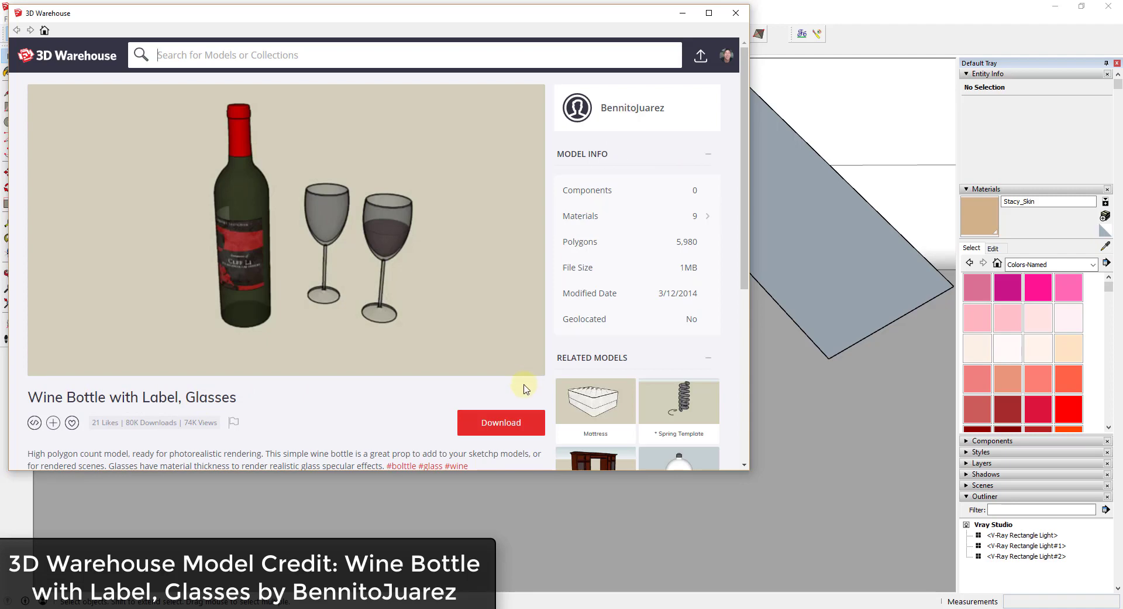
{"action": "left_click", "coordinate": [505, 422]}
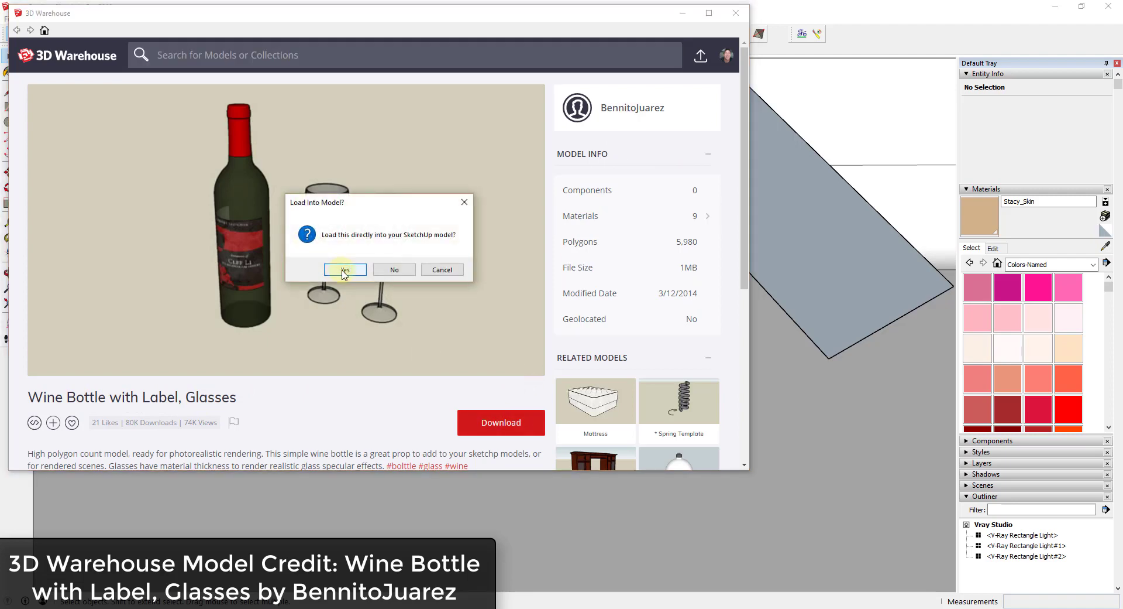
{"action": "left_click", "coordinate": [345, 270]}
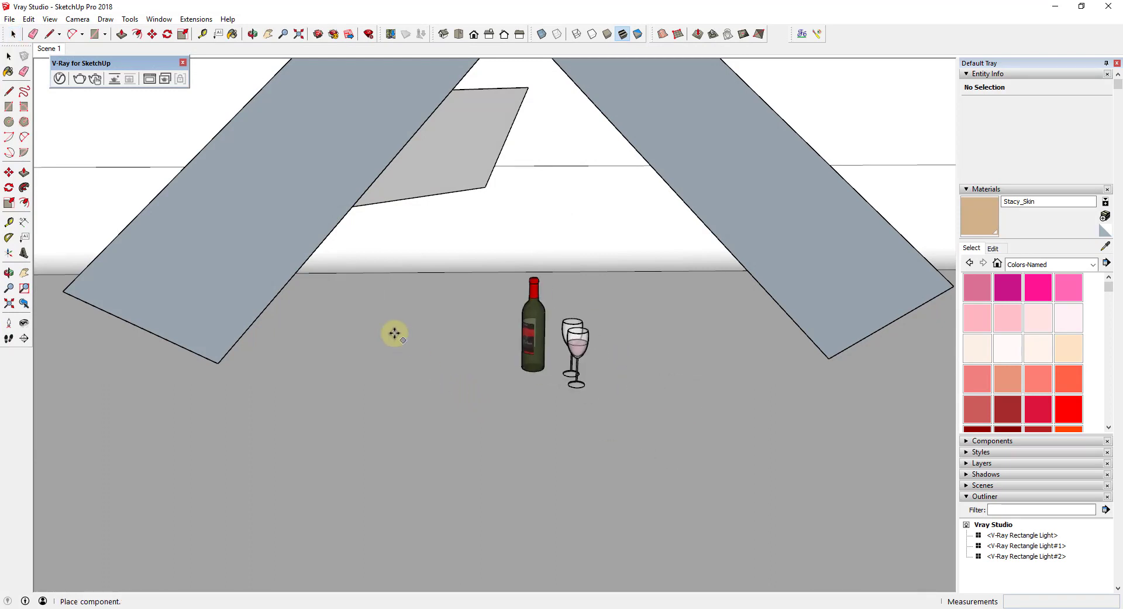
{"action": "left_click", "coordinate": [358, 359]}
- Rotate the imported bottle-and-glasses component so the bottle label faces the front, and explode it into separate components
{"action": "scroll", "coordinate": [445, 366], "scroll_direction": "up", "scroll_amount": 3}
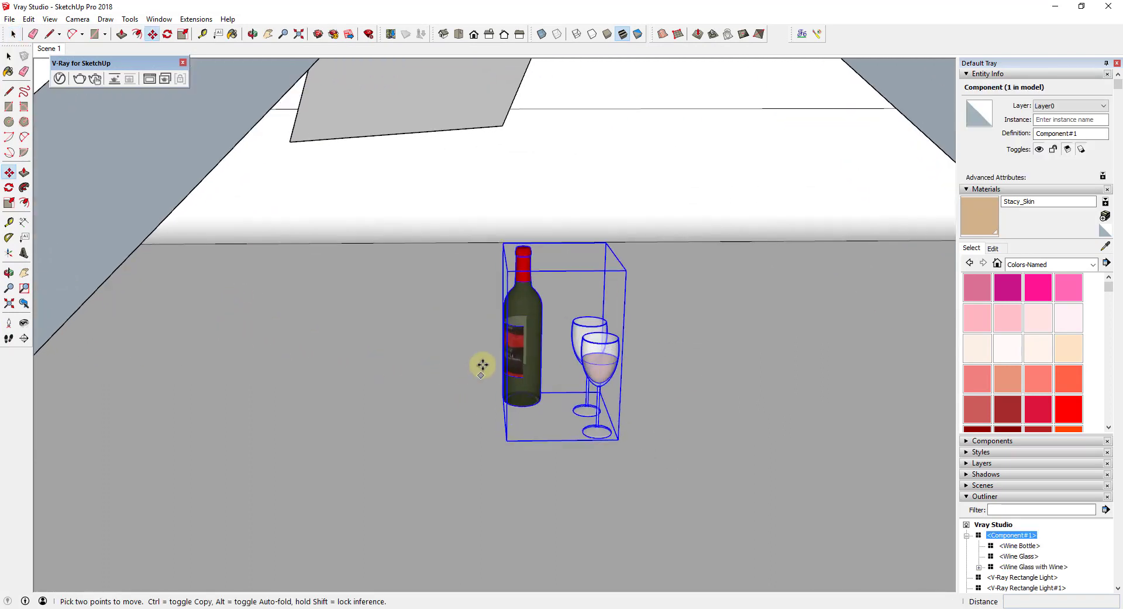
{"action": "middle_click_drag", "start_coordinate": [567, 251], "coordinate": [571, 288]}
{"action": "scroll", "coordinate": [577, 293], "scroll_direction": "up", "scroll_amount": 2}
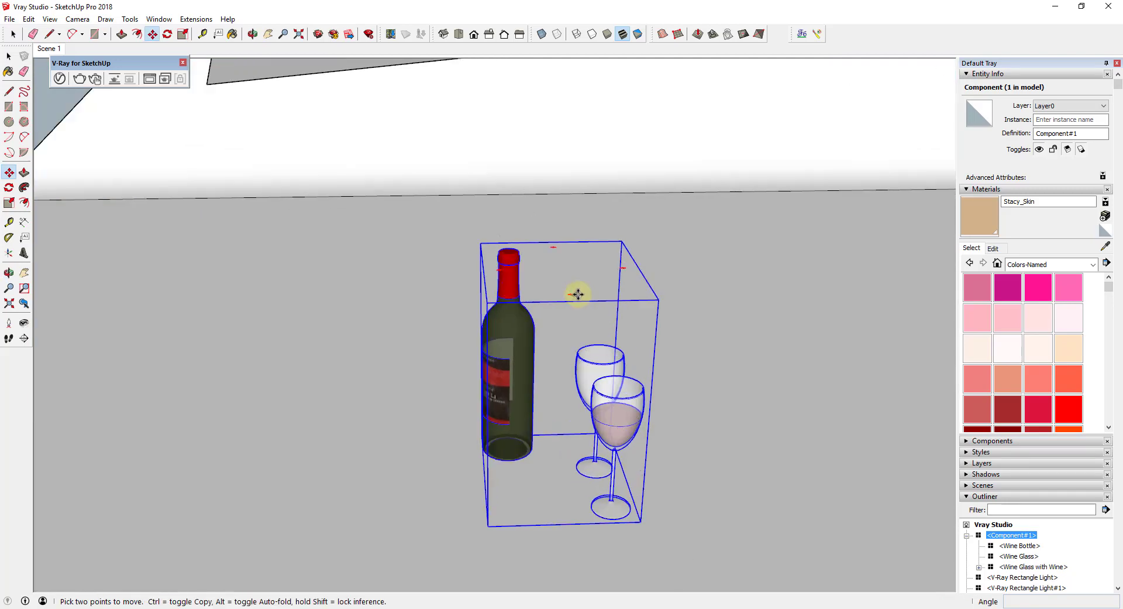
{"action": "key", "text": "q"}
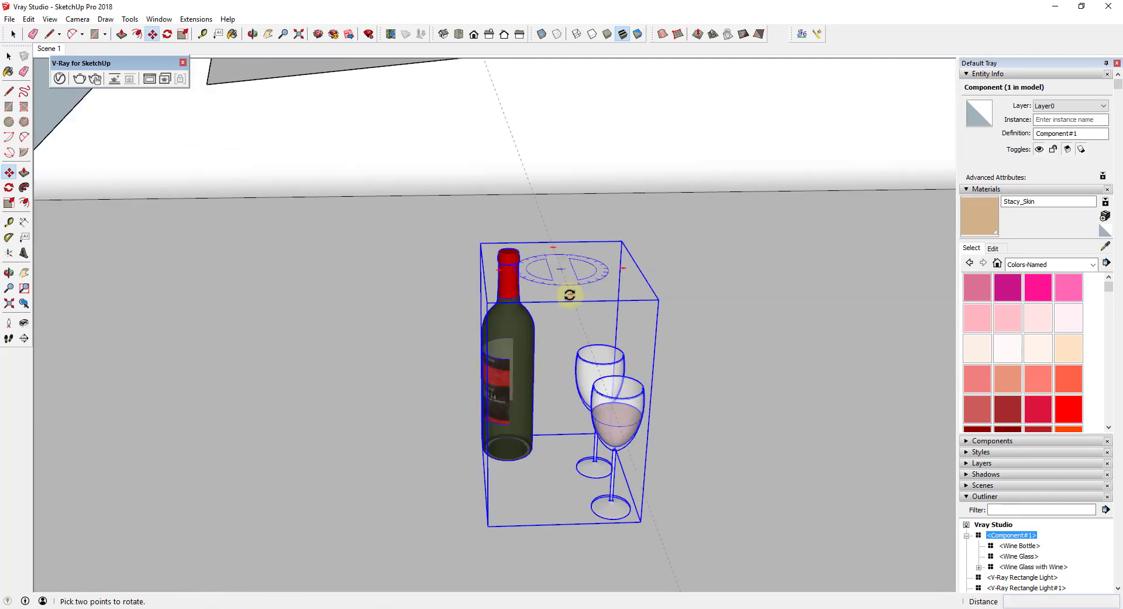
{"action": "left_click", "coordinate": [570, 293]}
{"action": "right_click", "coordinate": [596, 292]}
{"action": "left_click", "coordinate": [629, 279]}
- Delete the wine component nested in the Wine Glass with Wine, leaving both glasses empty
{"action": "scroll", "coordinate": [592, 396], "scroll_direction": "up", "scroll_amount": 3}
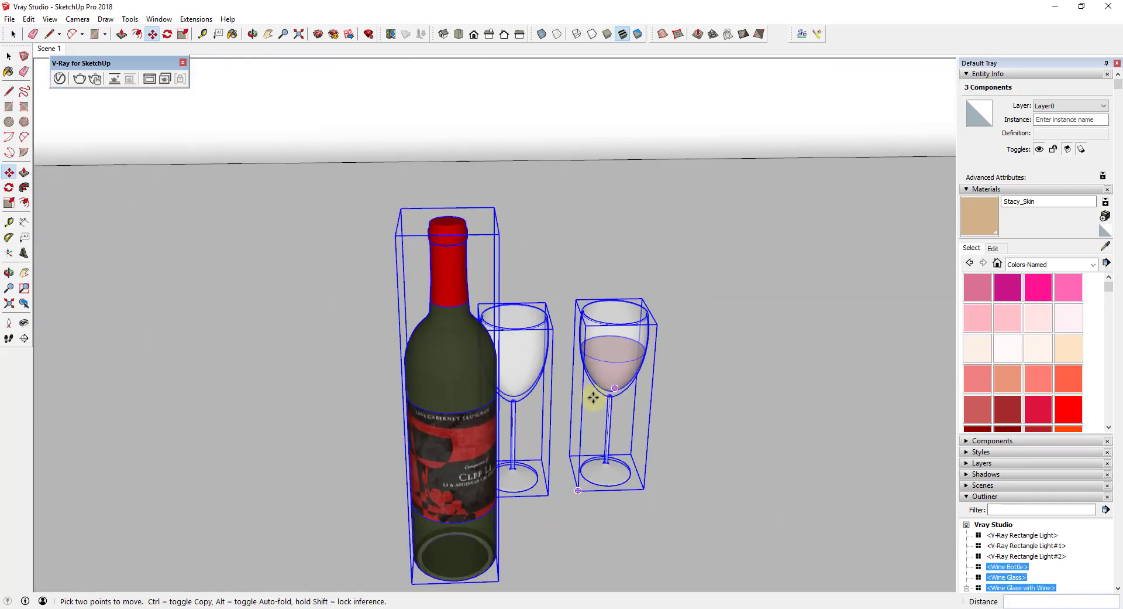
{"action": "middle_click_drag", "start_coordinate": [591, 396], "coordinate": [587, 322]}
{"action": "middle_click_drag", "start_coordinate": [629, 395], "coordinate": [574, 402]}
{"action": "key", "text": "space"}
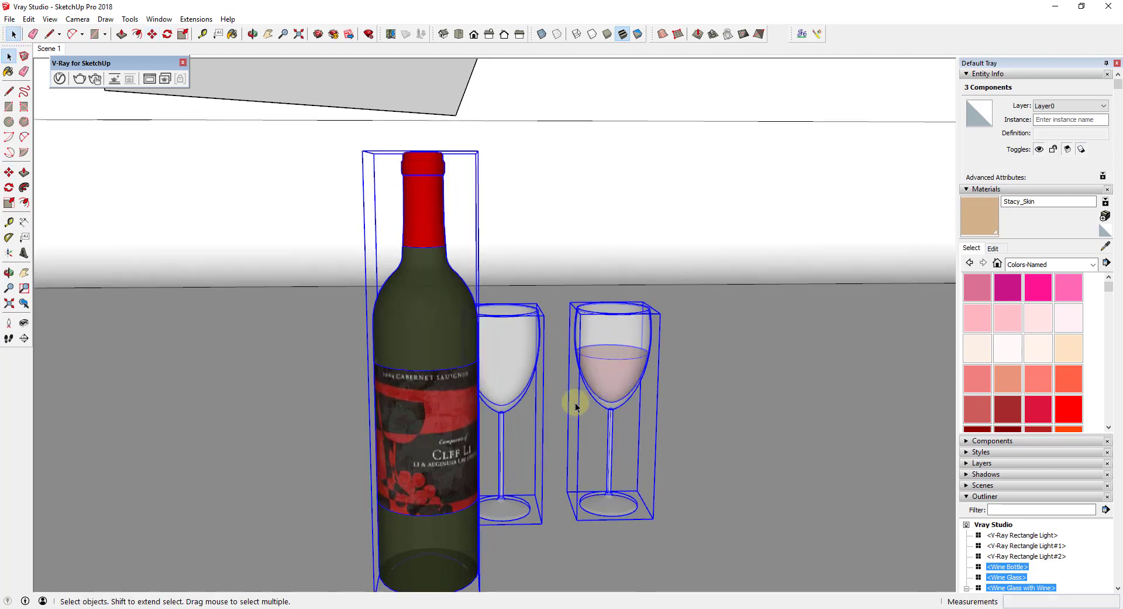
{"action": "left_click", "coordinate": [434, 413]}
{"action": "middle_click_drag", "start_coordinate": [461, 375], "coordinate": [554, 380]}
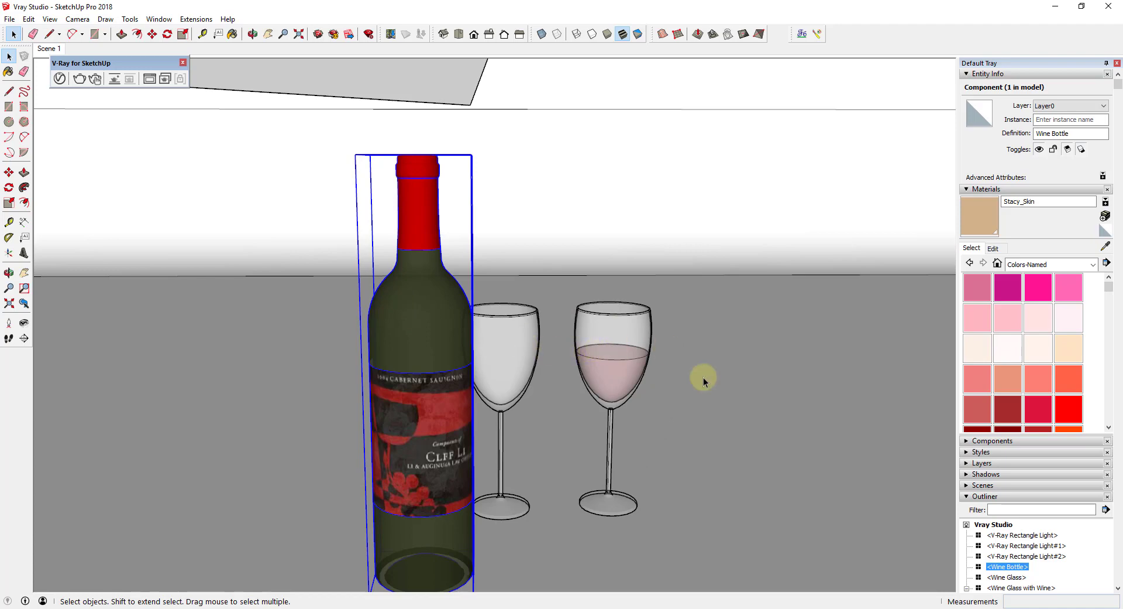
{"action": "scroll", "coordinate": [1038, 556], "scroll_direction": "down", "scroll_amount": 3}
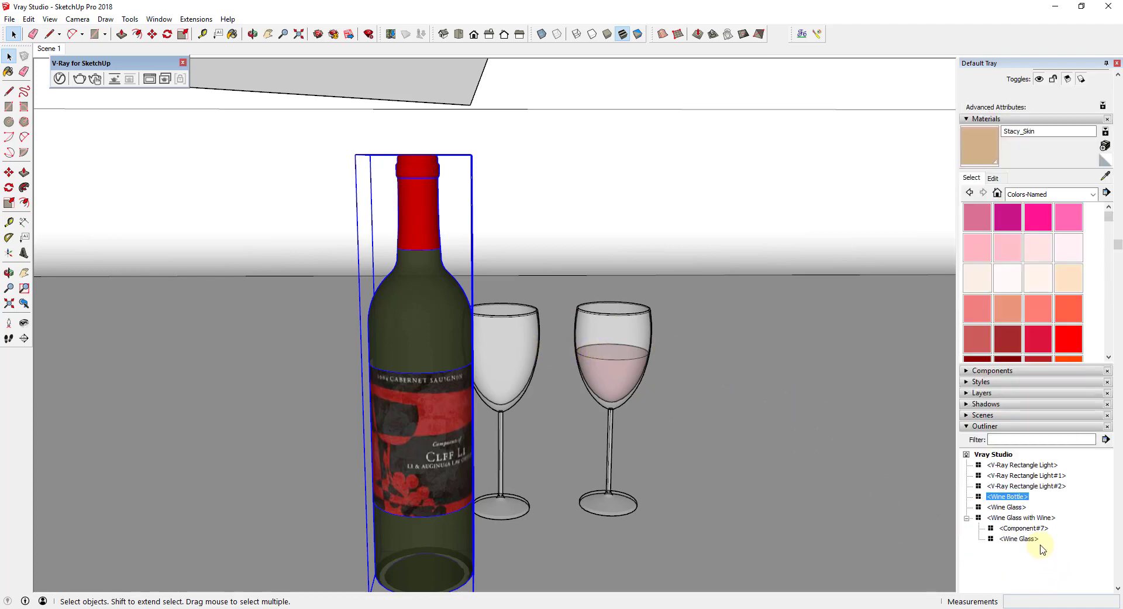
{"action": "left_click", "coordinate": [1015, 528]}
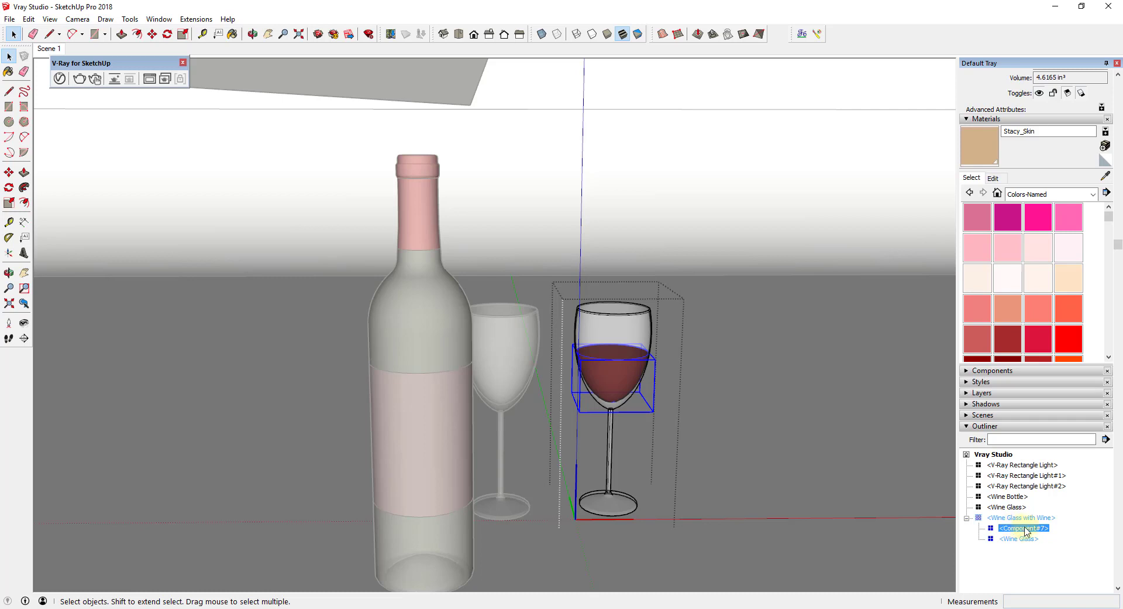
{"action": "key", "text": "Delete"}
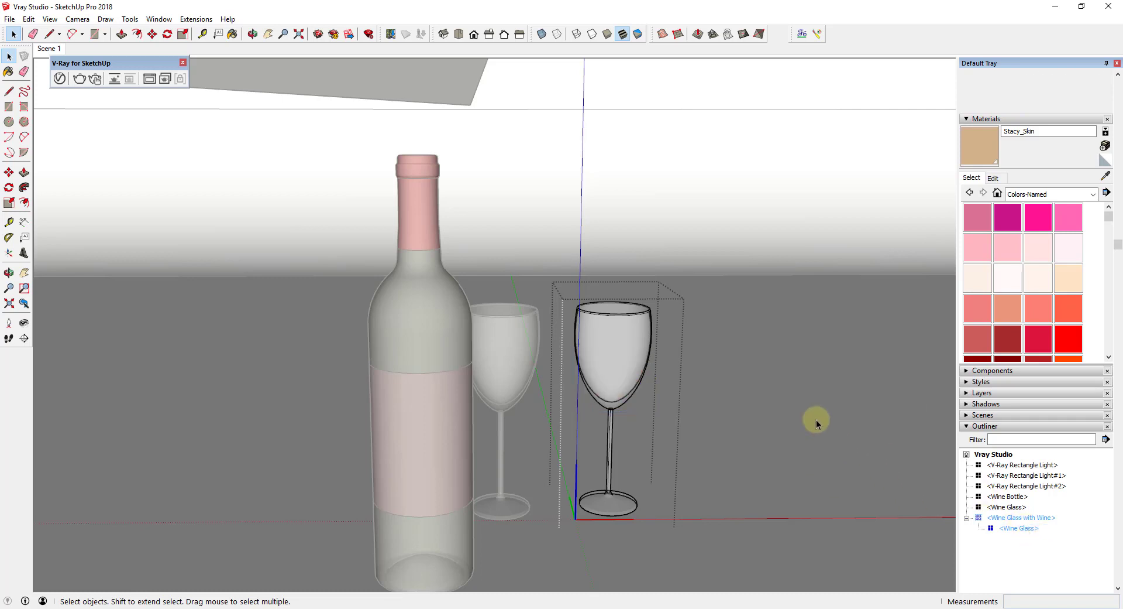
{"action": "left_click", "coordinate": [636, 348]}
{"action": "key", "text": "Escape"}
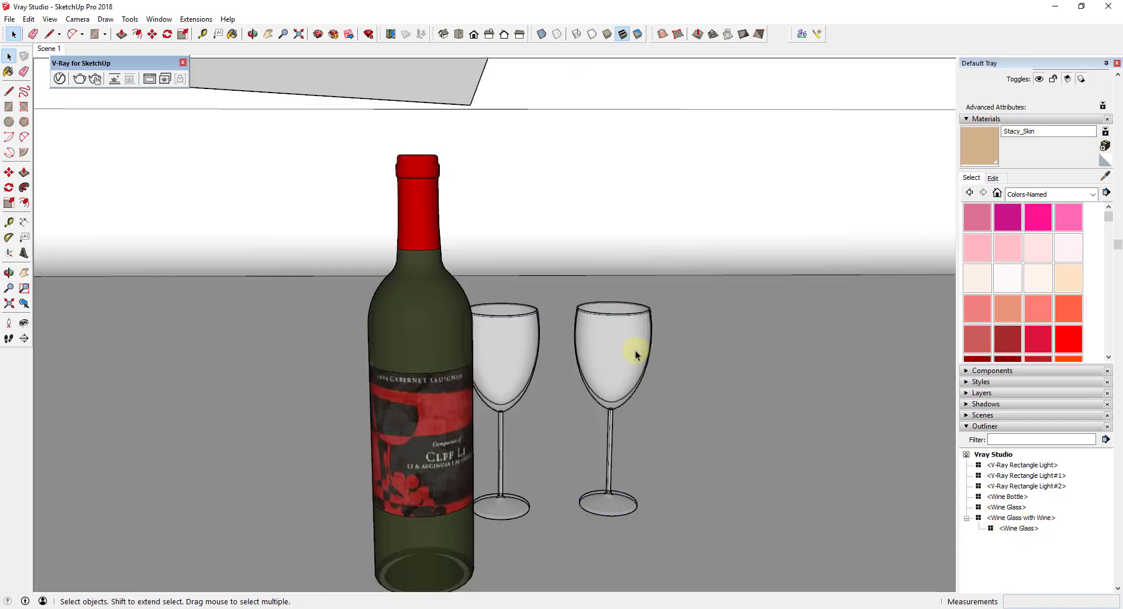
- Run an interactive V-Ray render of the bottle and empty glasses from a closer angle, then stop it and close the frame buffer
{"action": "scroll", "coordinate": [494, 383], "scroll_direction": "up", "scroll_amount": 4}
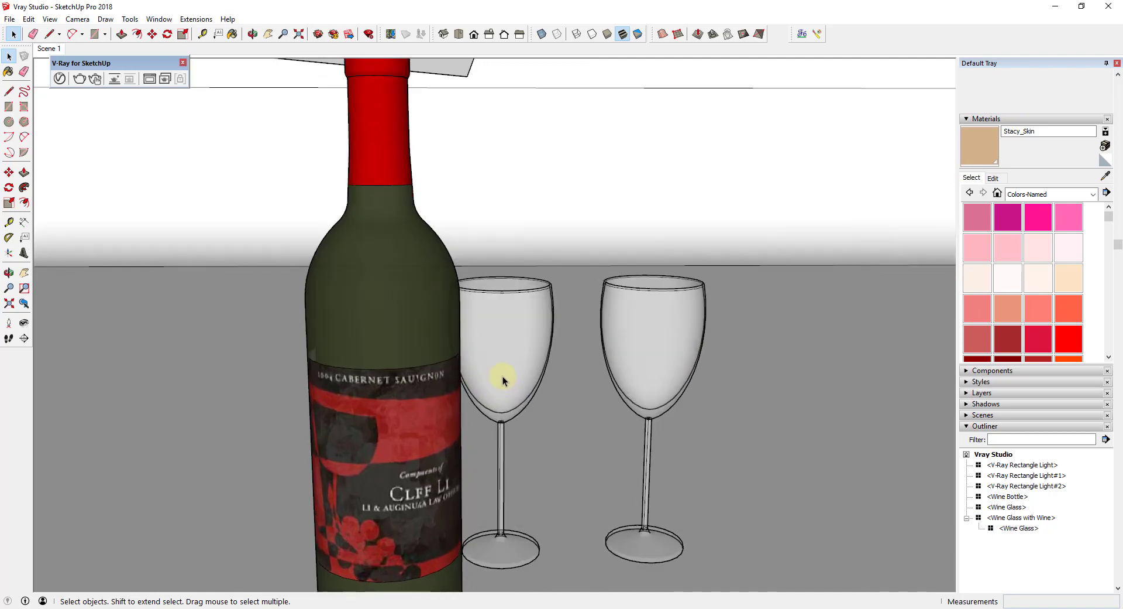
{"action": "middle_click_drag", "start_coordinate": [503, 375], "coordinate": [528, 384]}
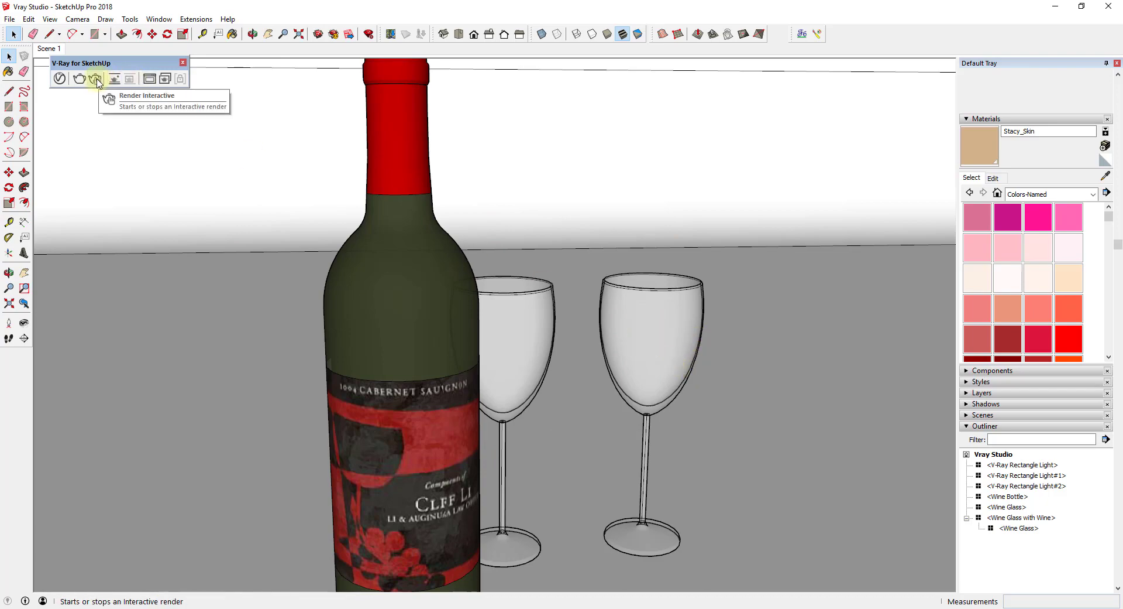
{"action": "left_click", "coordinate": [96, 79]}
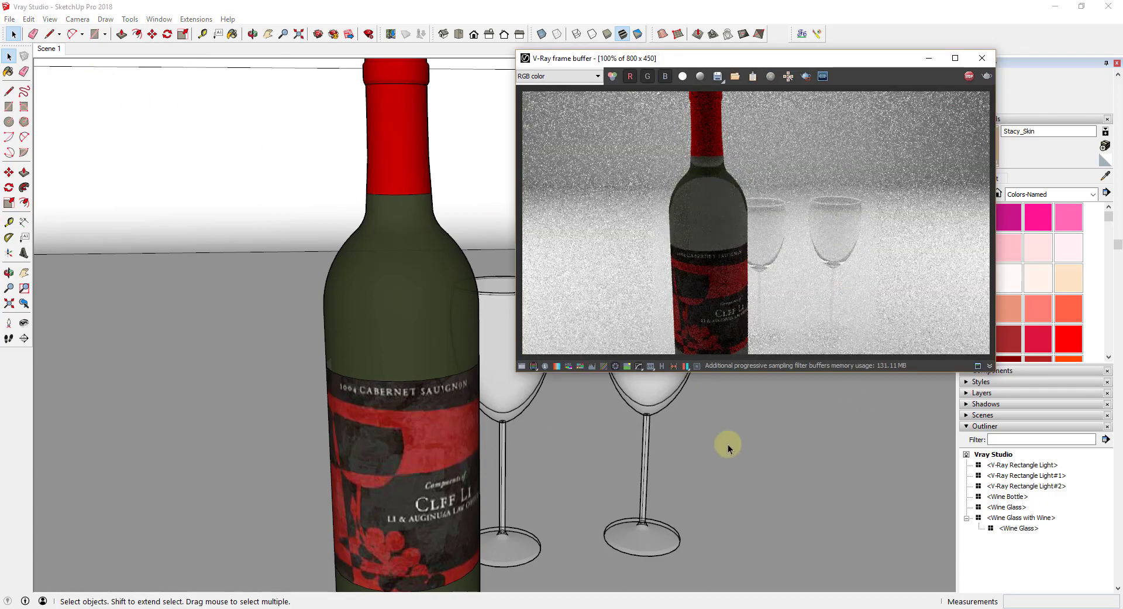
{"action": "middle_click_drag", "start_coordinate": [728, 443], "coordinate": [646, 433]}
{"action": "key", "text": "space"}
{"action": "scroll", "coordinate": [644, 435], "scroll_direction": "up", "scroll_amount": 2}
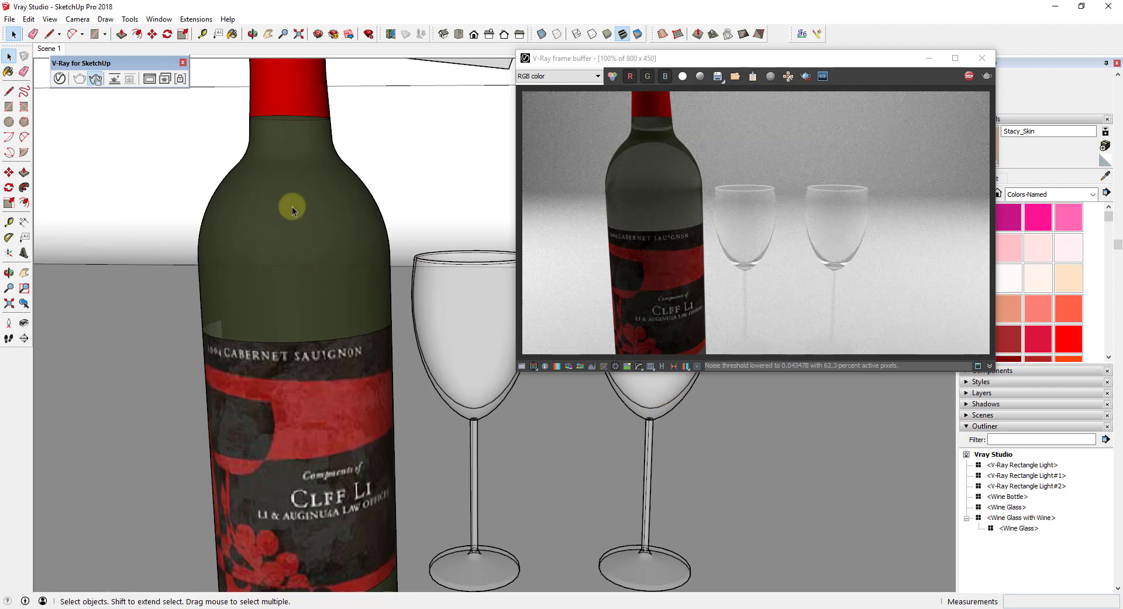
{"action": "mouse_move", "coordinate": [466, 404]}
{"action": "middle_mouse_down"}
{"action": "mouse_move", "coordinate": [477, 437]}
{"action": "mouse_move", "coordinate": [496, 433]}
{"action": "mouse_move", "coordinate": [476, 433]}
{"action": "middle_mouse_up"}
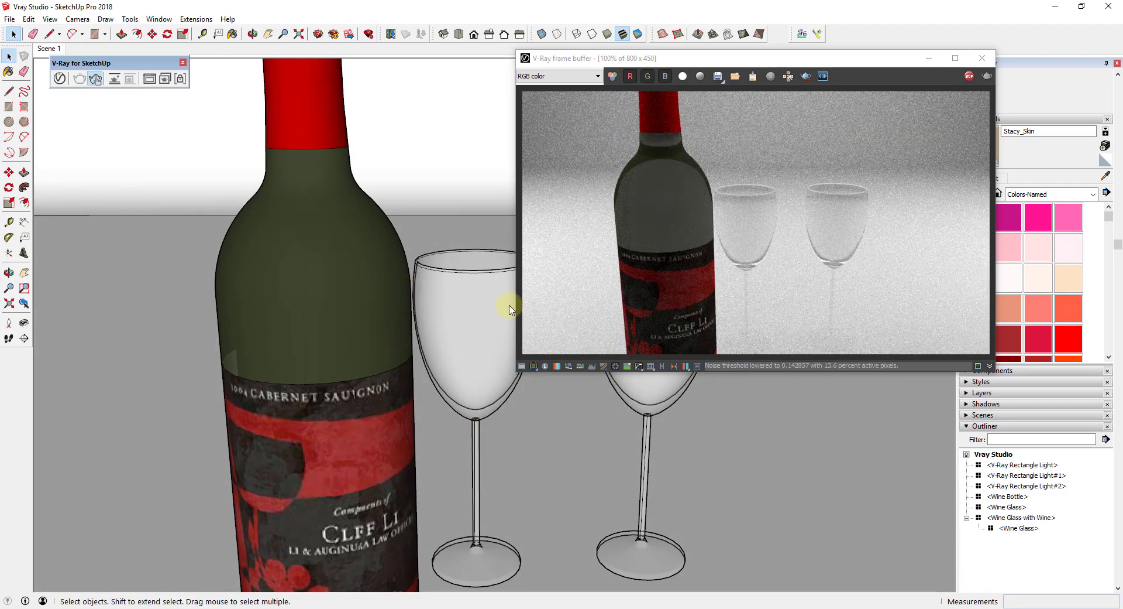
{"action": "left_click_drag", "start_coordinate": [784, 53], "coordinate": [827, 53]}
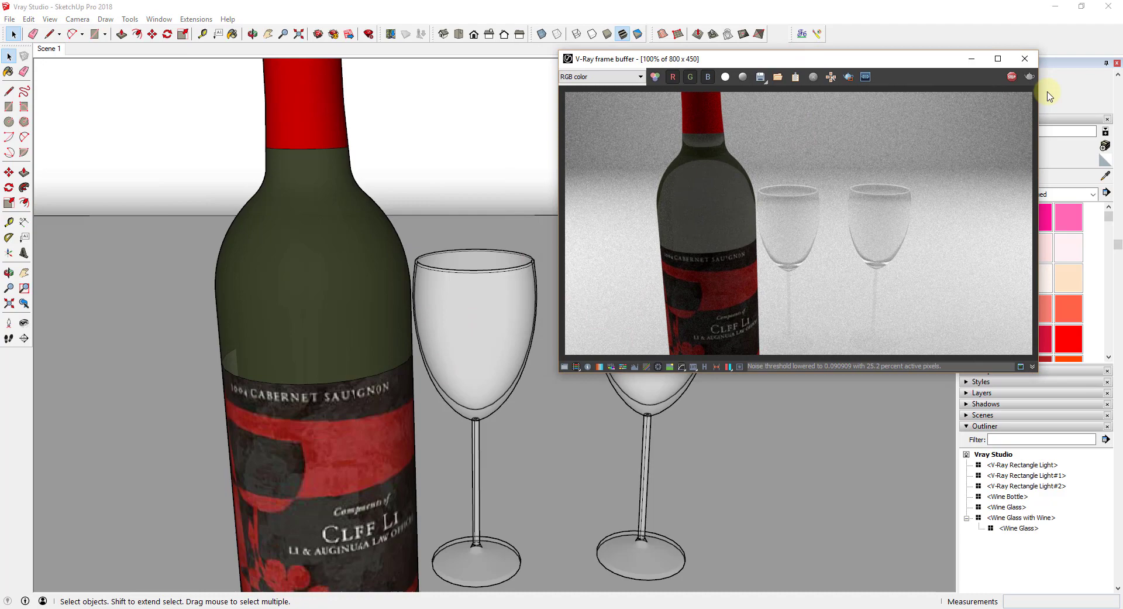
{"action": "left_click", "coordinate": [1012, 77]}
{"action": "left_click", "coordinate": [1028, 64]}
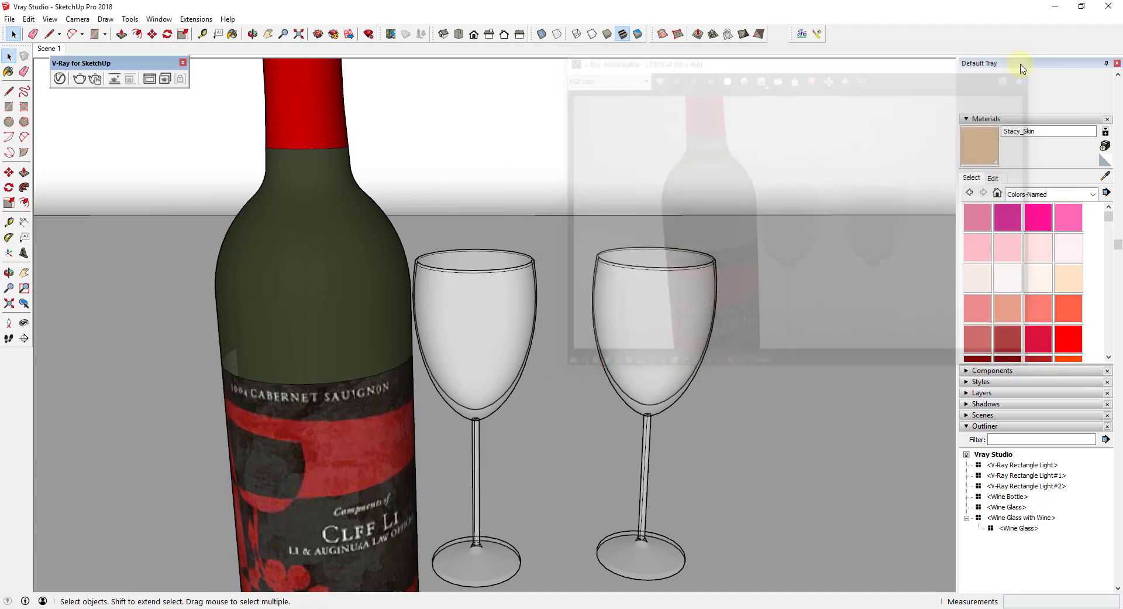
- Paint all geometry inside the nested Wine Glass component with the Default material
{"action": "left_click", "coordinate": [669, 305]}
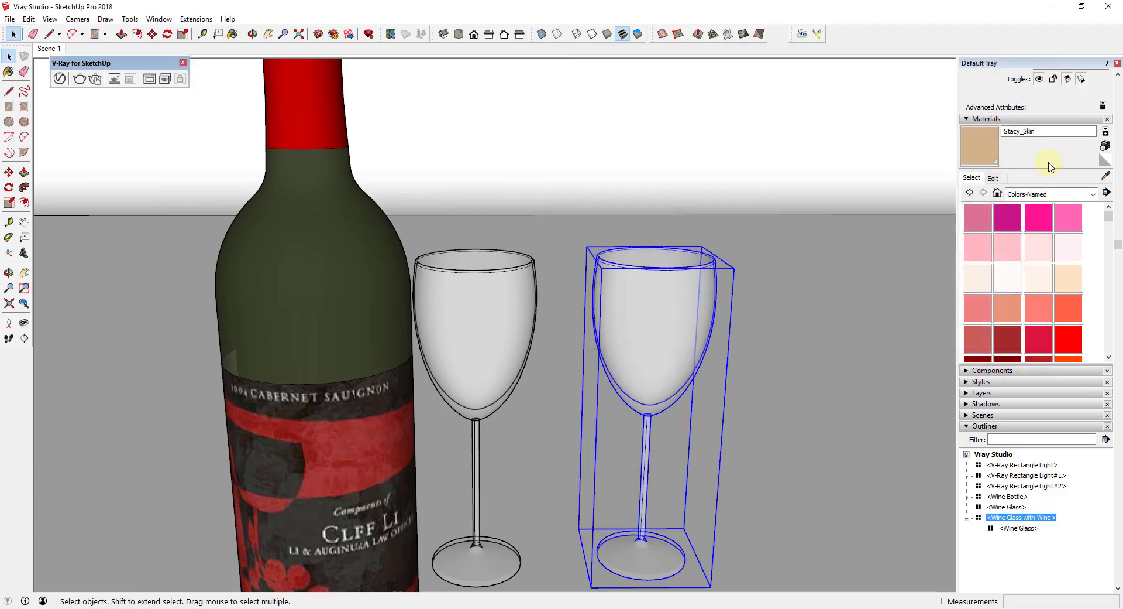
{"action": "left_click", "coordinate": [1102, 161]}
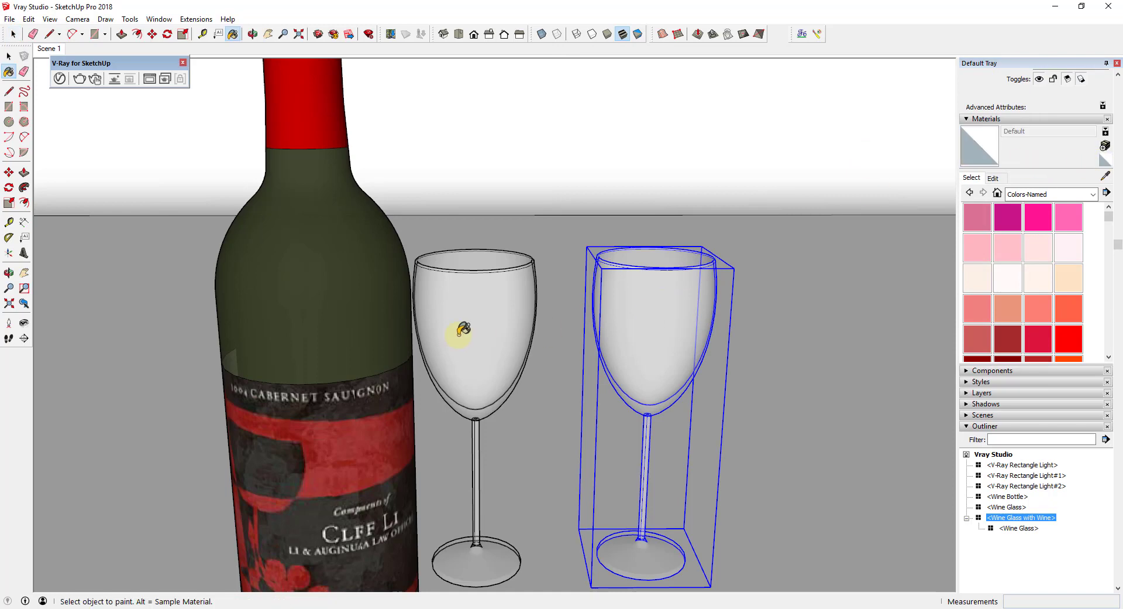
{"action": "key", "text": "space"}
{"action": "double_click", "coordinate": [670, 321]}
{"action": "left_click", "coordinate": [670, 324]}
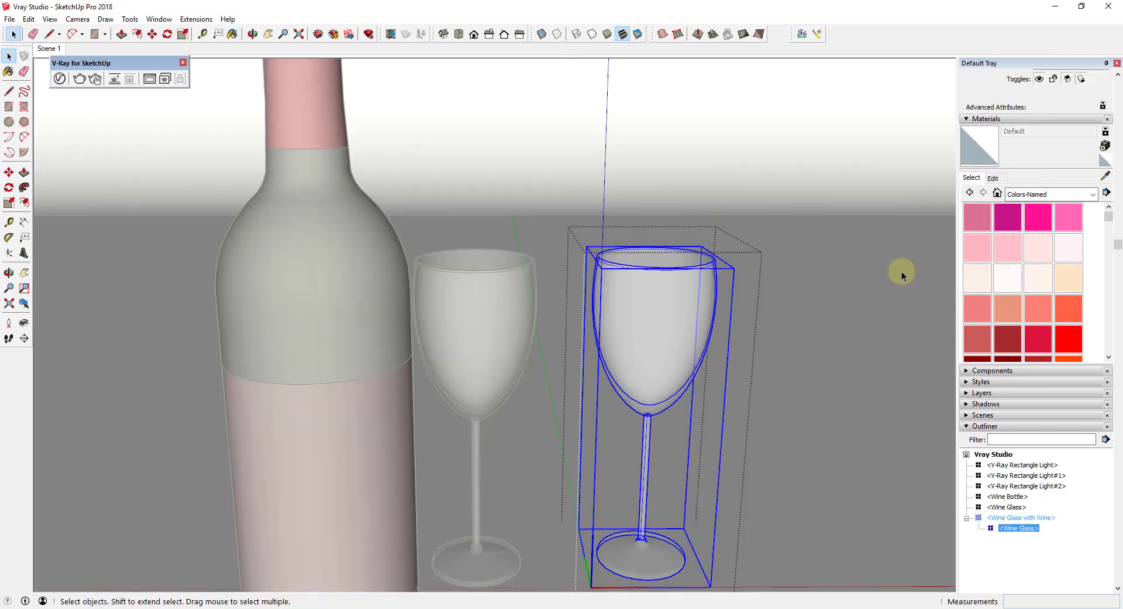
{"action": "scroll", "coordinate": [1056, 280], "scroll_direction": "up", "scroll_amount": 2}
{"action": "double_click", "coordinate": [664, 300]}
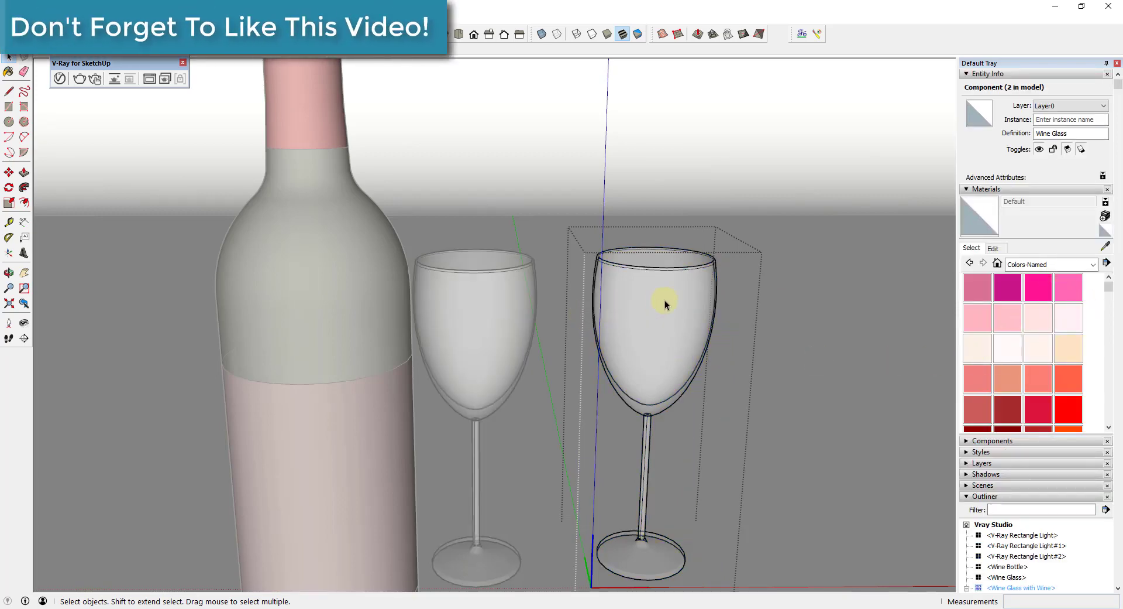
{"action": "key", "text": "ctrl+a"}
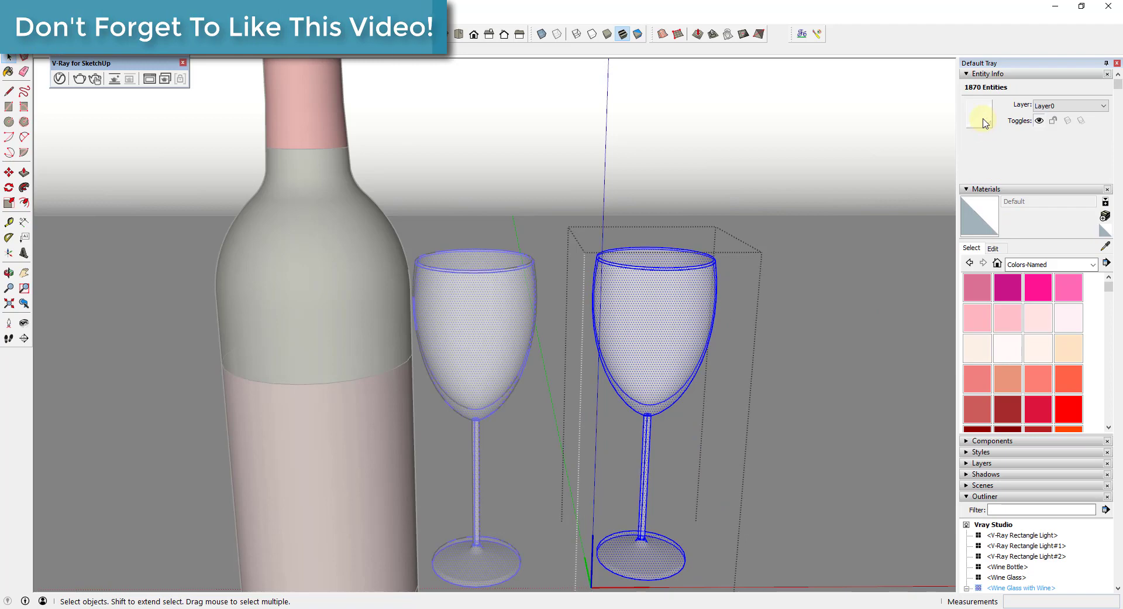
{"action": "left_click", "coordinate": [1106, 232]}
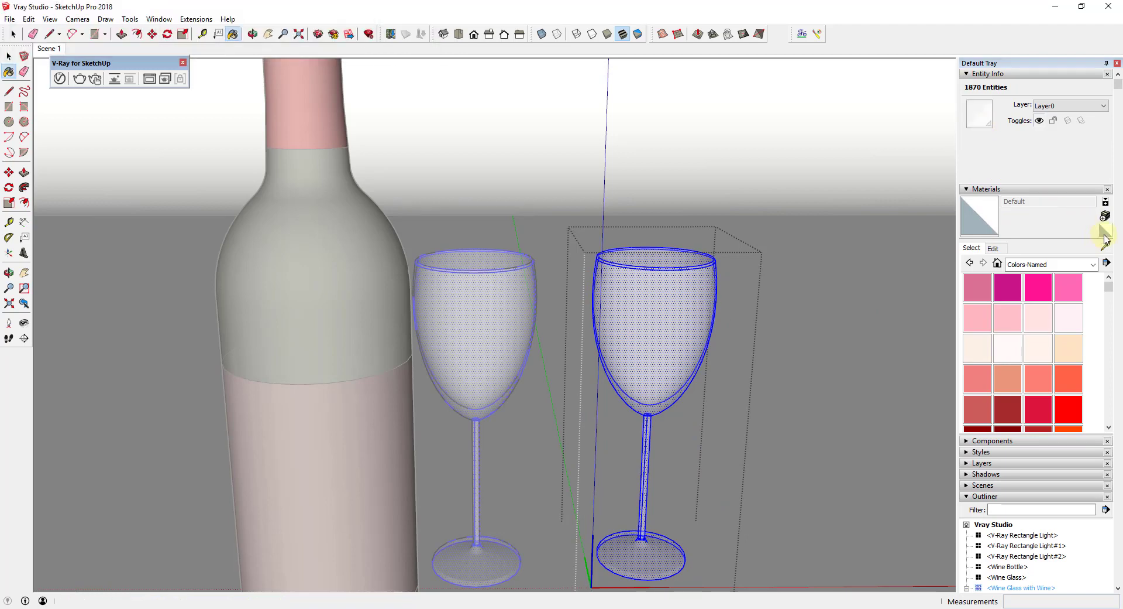
{"action": "left_click", "coordinate": [663, 310]}
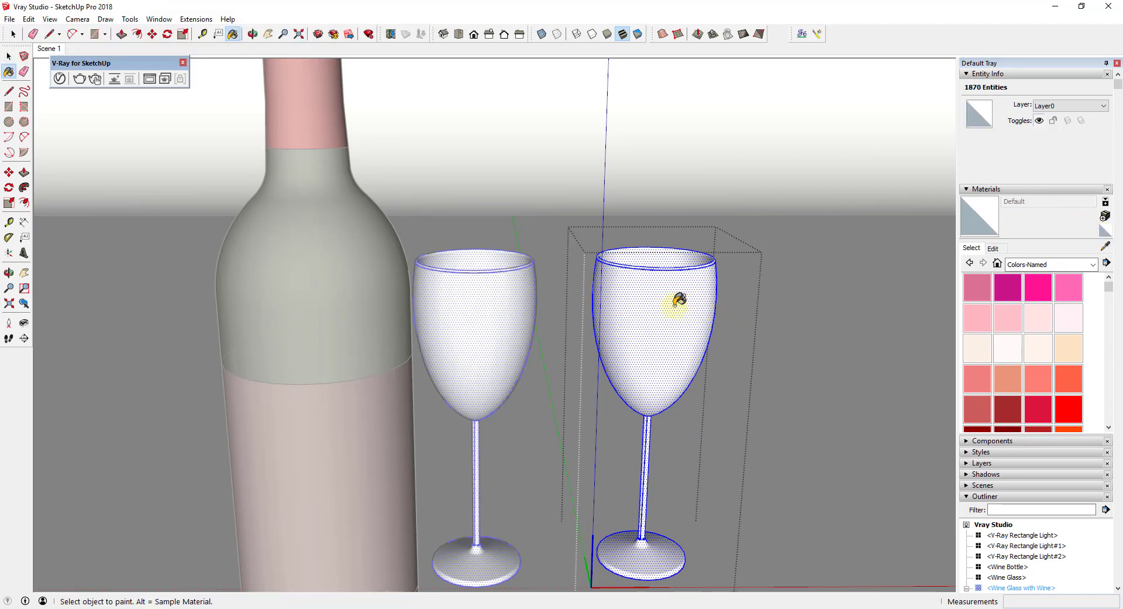
- Reverse the faces of the geometry inside the nested Wine Glass component, and reverse them back
{"action": "right_click", "coordinate": [679, 300]}
{"action": "left_click", "coordinate": [727, 321]}
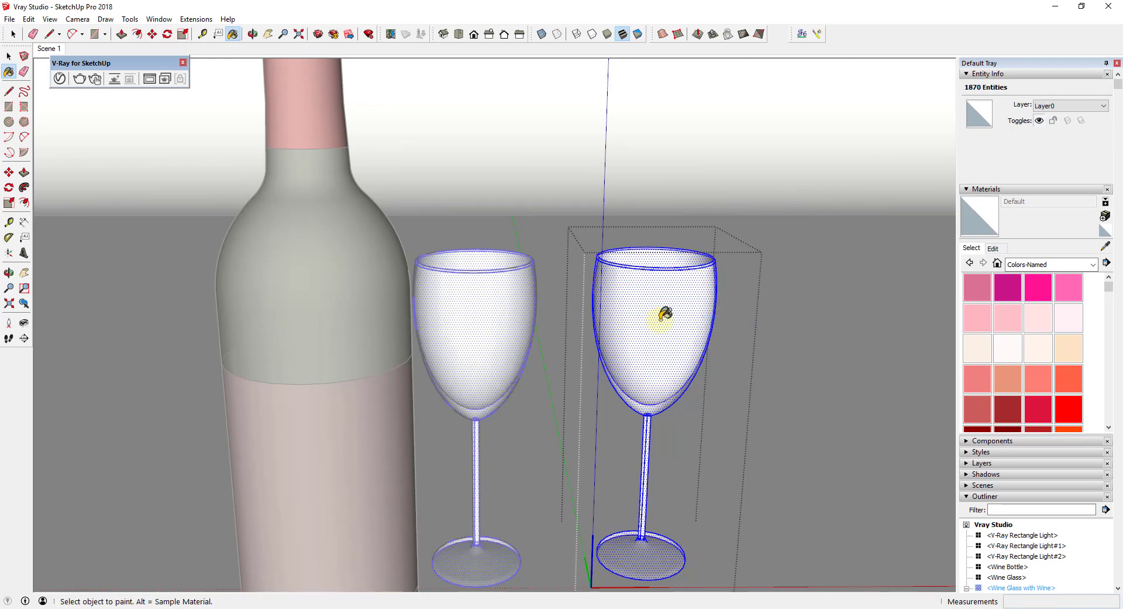
{"action": "right_click", "coordinate": [663, 315]}
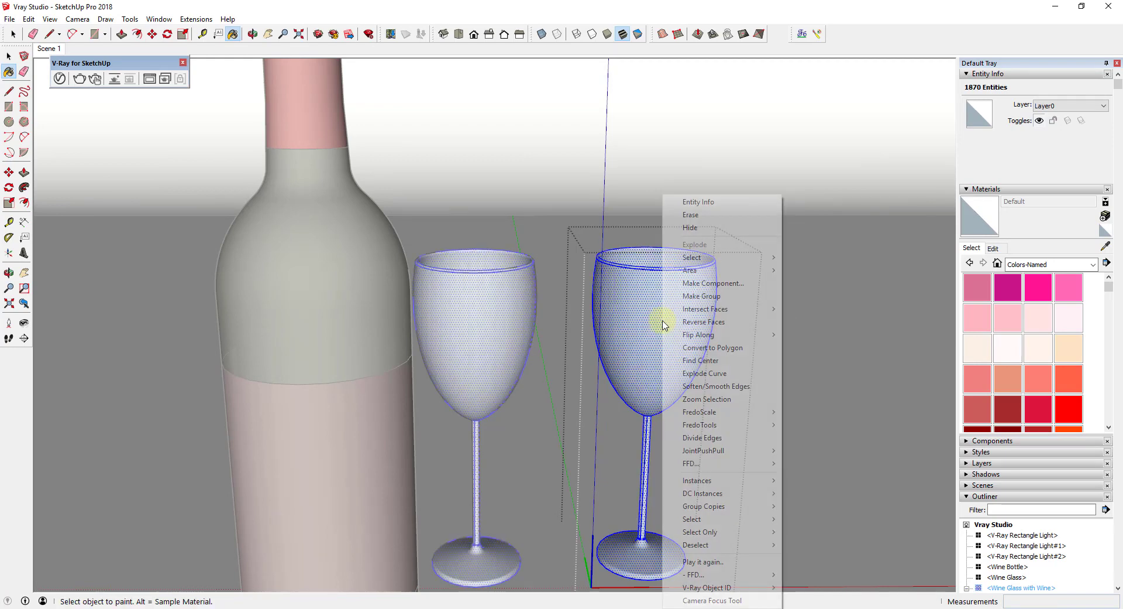
{"action": "left_click", "coordinate": [711, 322]}
- Exit the glass component and test an interactive V-Ray render of the default-painted glasses, ending with the frame buffer closed
{"action": "key", "text": "space"}
{"action": "left_click", "coordinate": [792, 251]}
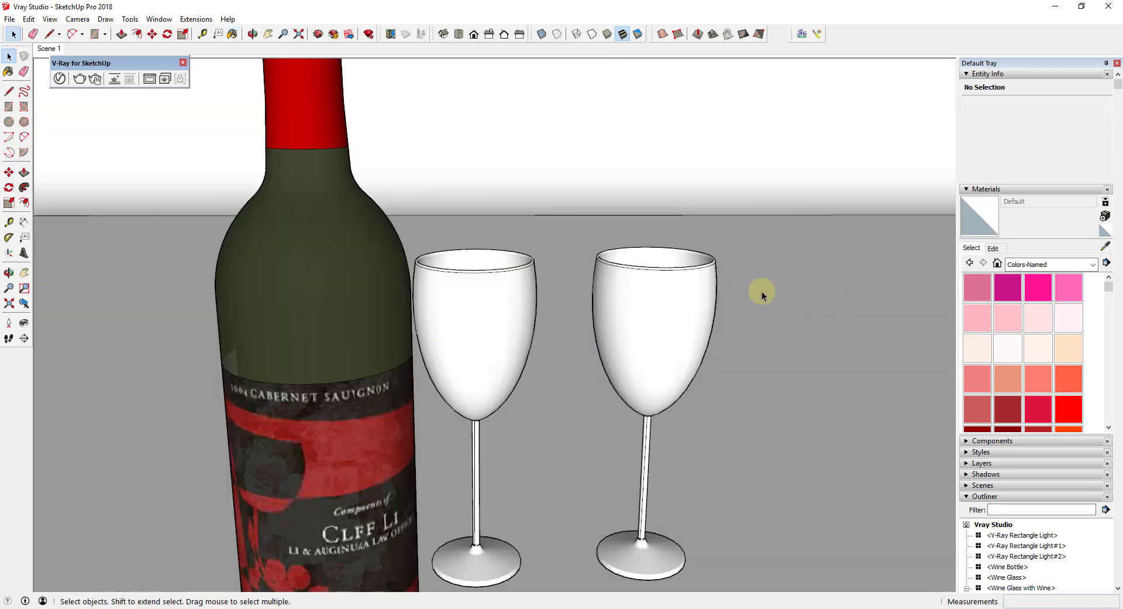
{"action": "left_click", "coordinate": [96, 78]}
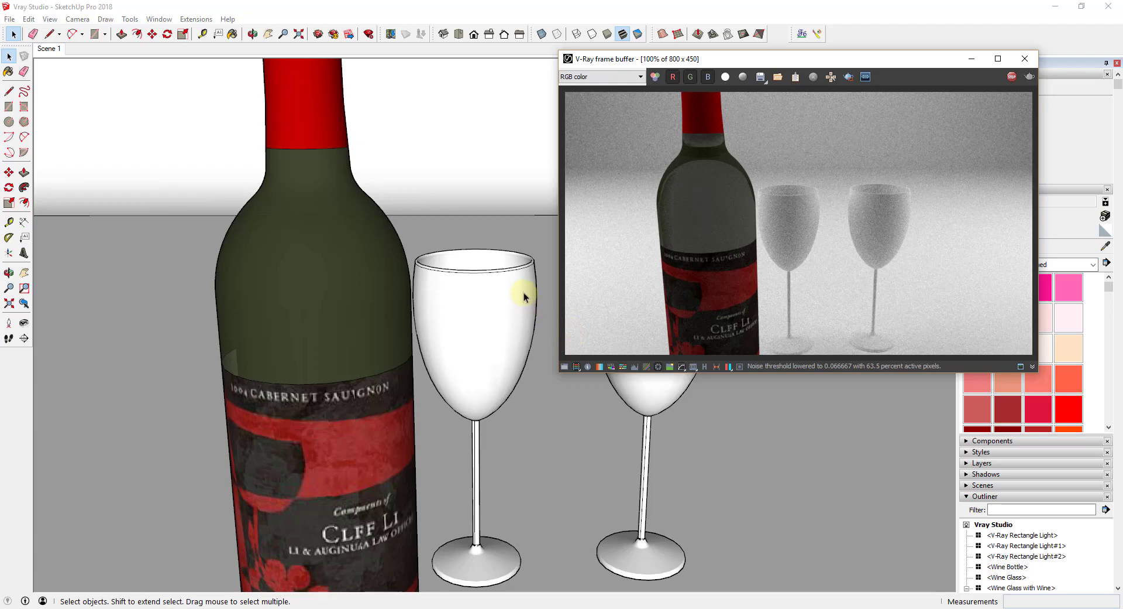
{"action": "left_click", "coordinate": [1012, 77]}
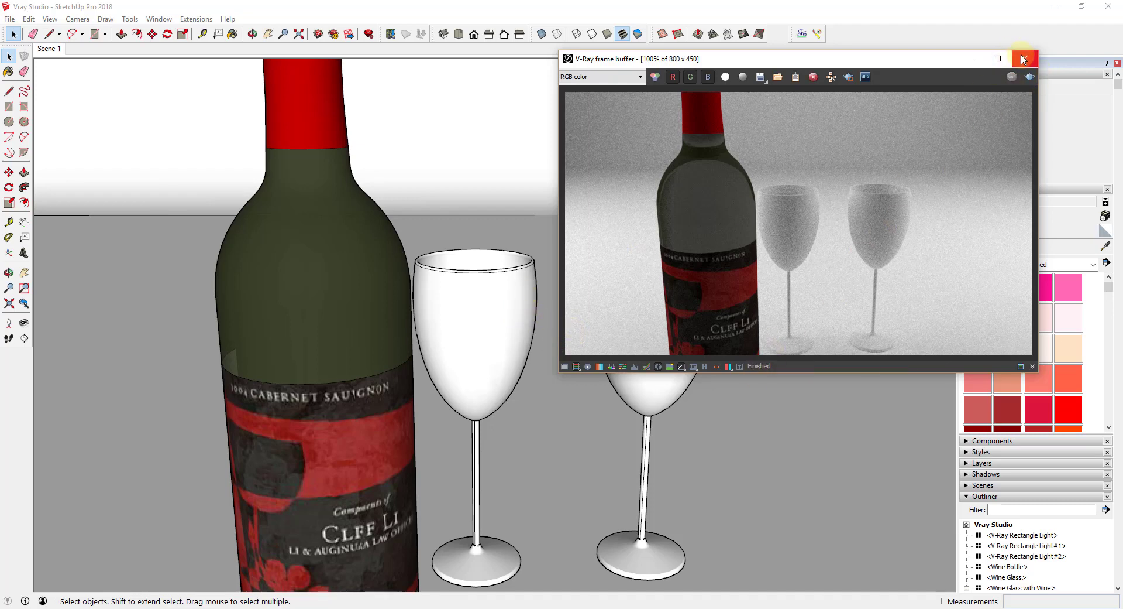
{"action": "left_click", "coordinate": [1023, 59]}
- Select the wine glass beside the bottle and add the Glass material from the V-Ray library's Glass category to the scene
{"action": "mouse_move", "coordinate": [721, 299]}
{"action": "middle_mouse_down"}
{"action": "mouse_move", "coordinate": [705, 291]}
{"action": "mouse_move", "coordinate": [532, 314]}
{"action": "middle_mouse_up"}
{"action": "scroll", "coordinate": [528, 336], "scroll_direction": "up", "scroll_amount": 2}
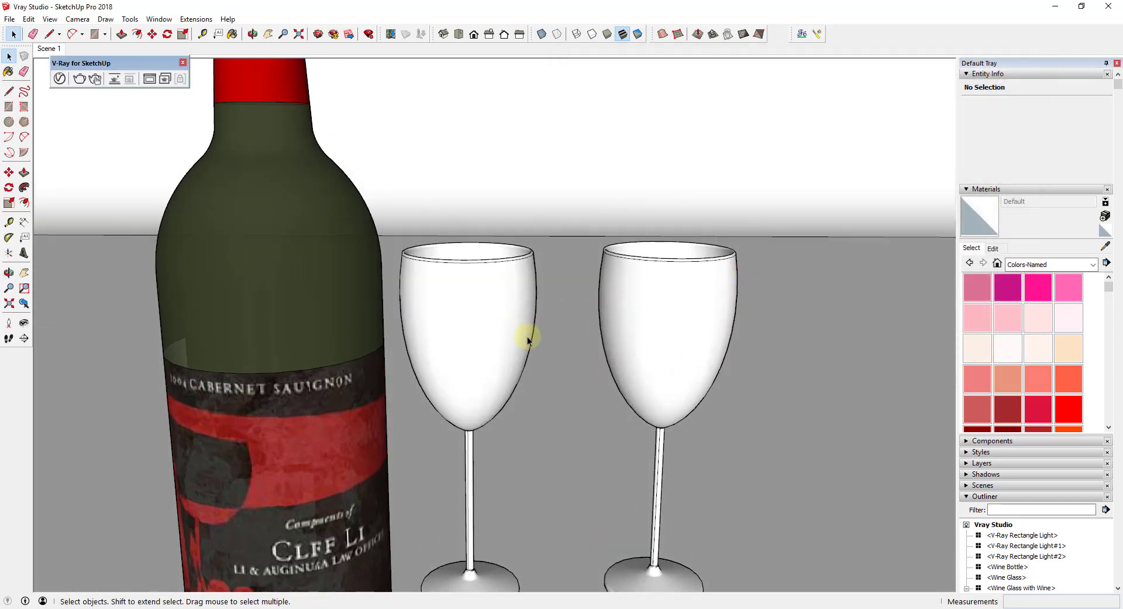
{"action": "scroll", "coordinate": [619, 250], "scroll_direction": "down", "scroll_amount": 1}
{"action": "left_click", "coordinate": [521, 320]}
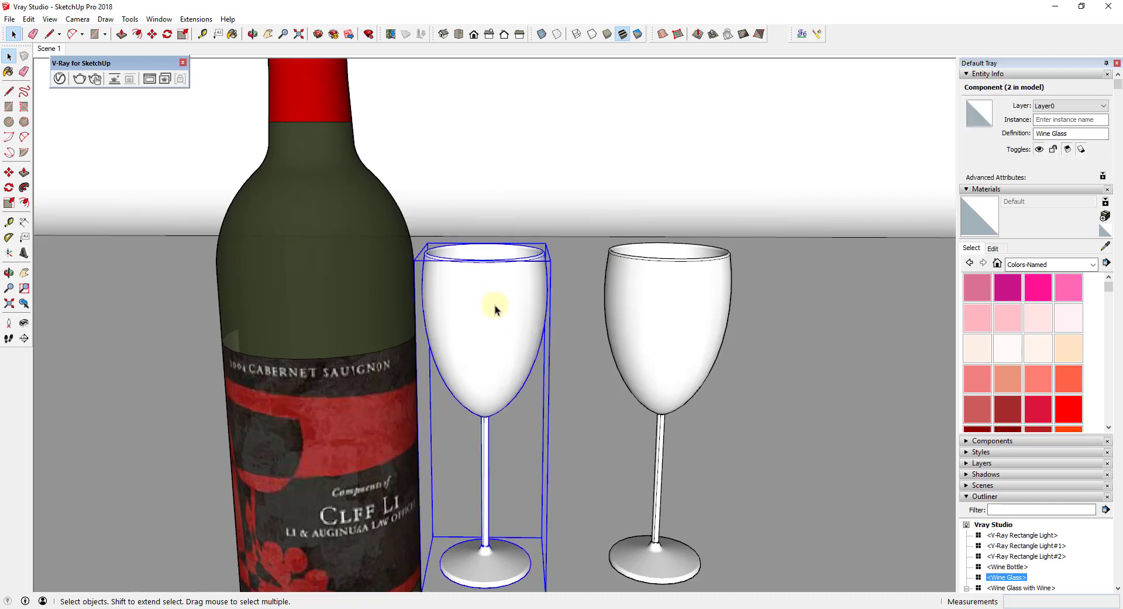
{"action": "left_click", "coordinate": [60, 80]}
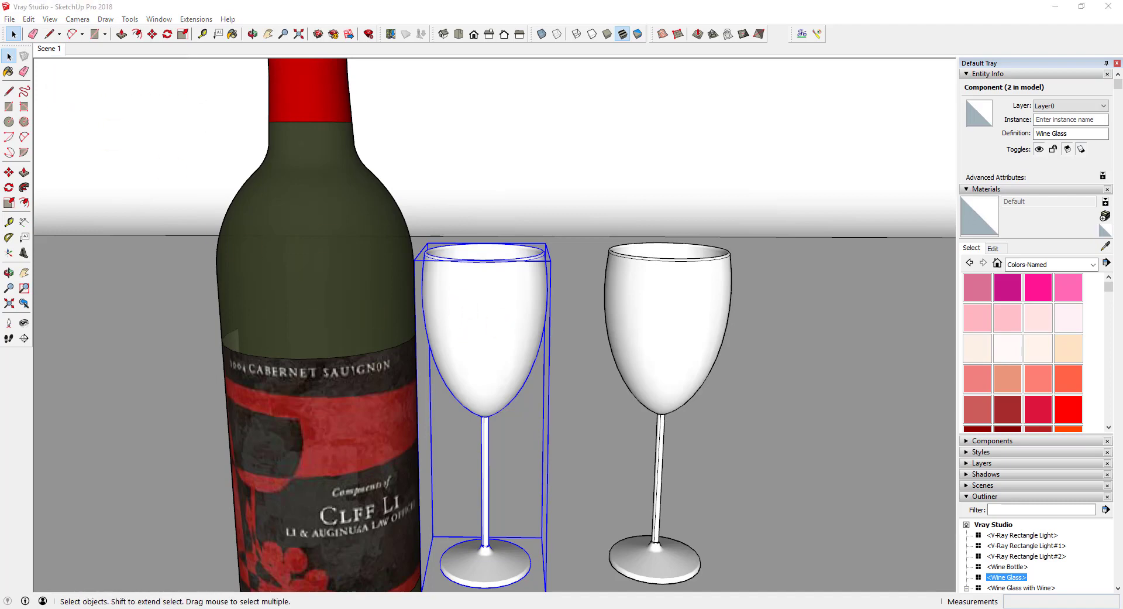
{"action": "left_click_drag", "start_coordinate": [1090, 168], "coordinate": [954, 53]}
{"action": "left_click", "coordinate": [854, 265]}
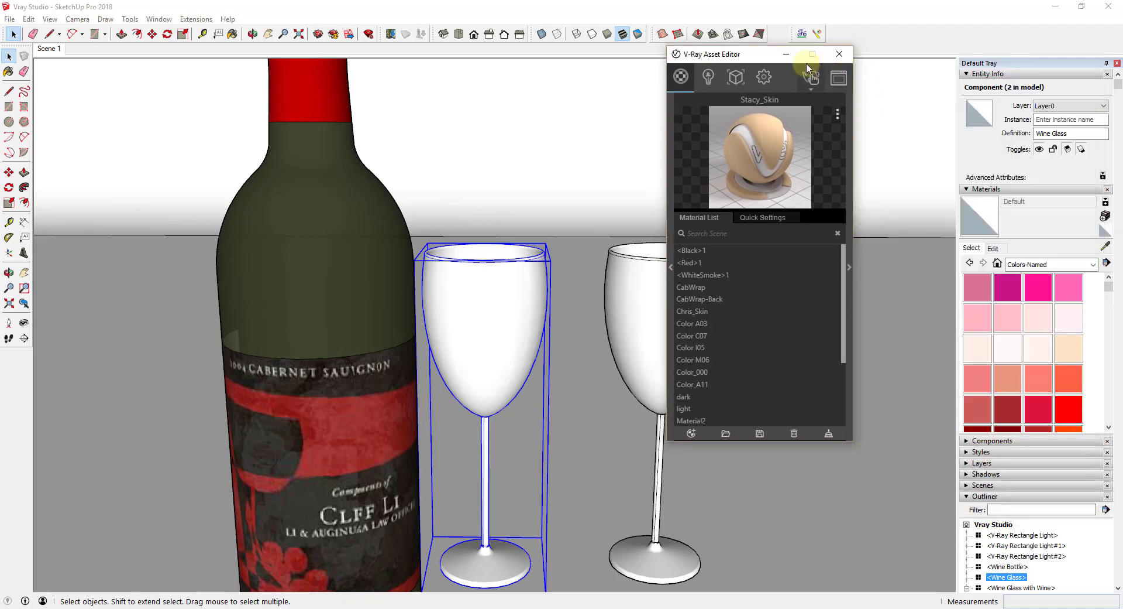
{"action": "left_click_drag", "start_coordinate": [756, 56], "coordinate": [973, 55]}
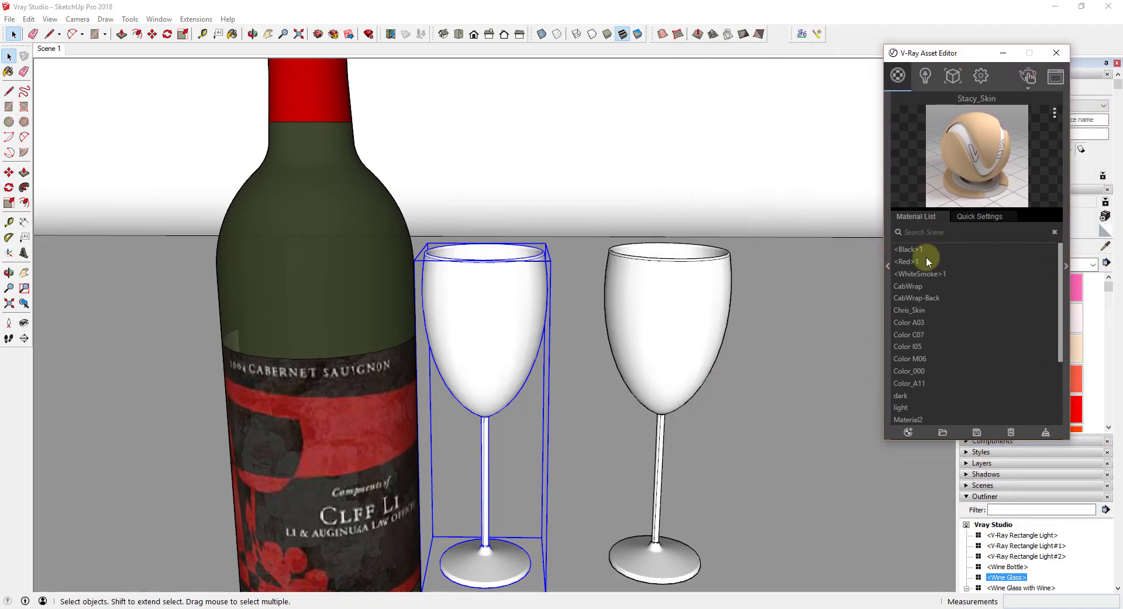
{"action": "left_click", "coordinate": [888, 265]}
{"action": "left_click_drag", "start_coordinate": [848, 52], "coordinate": [868, 53]}
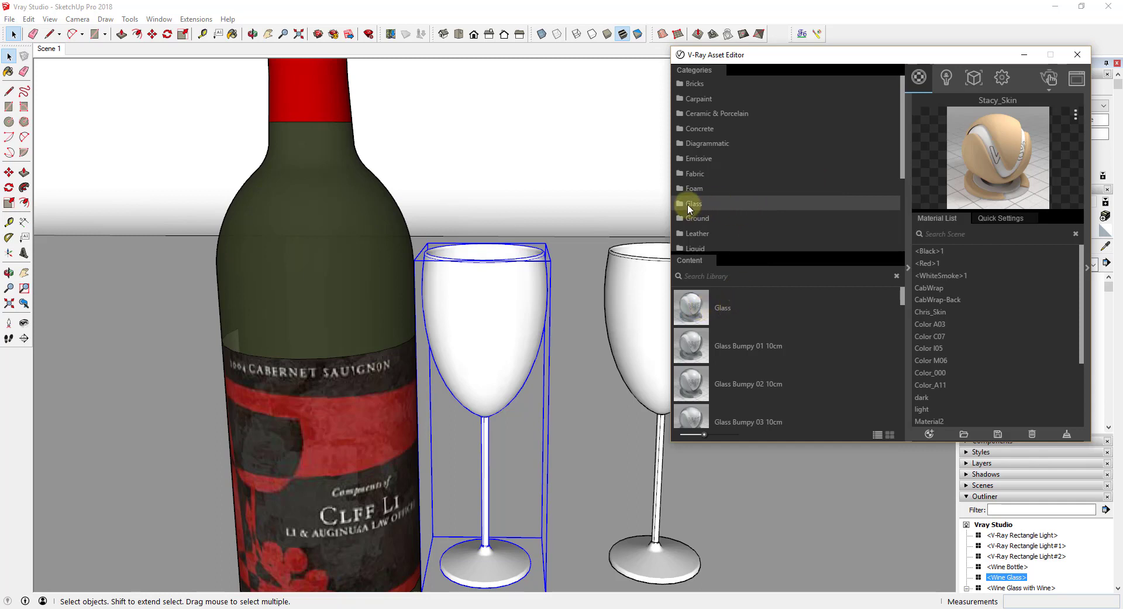
{"action": "left_click", "coordinate": [696, 305]}
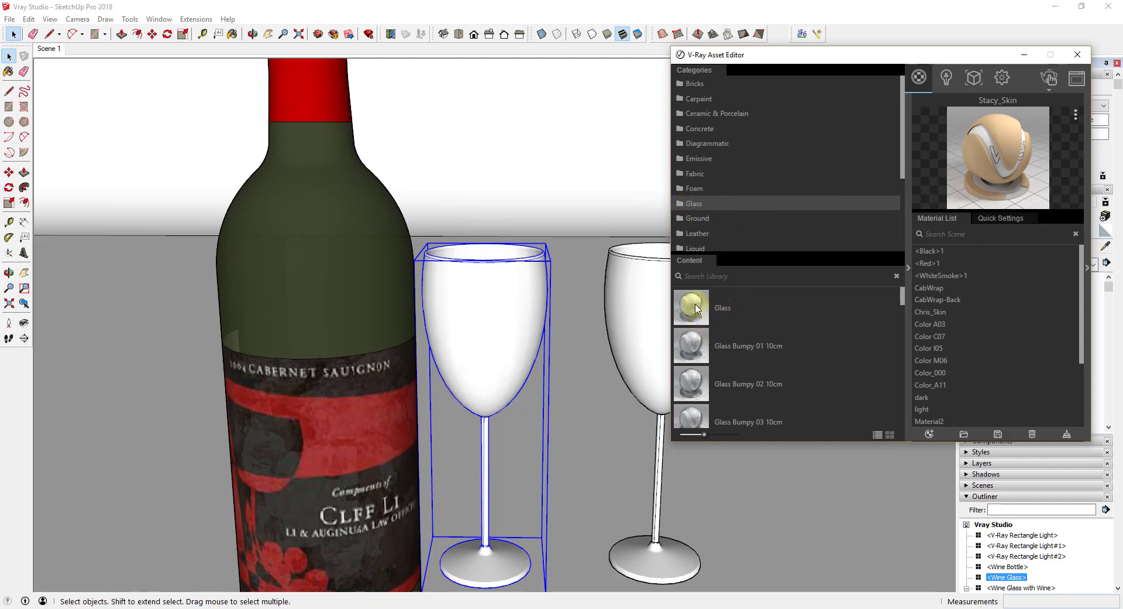
{"action": "right_click", "coordinate": [696, 309]}
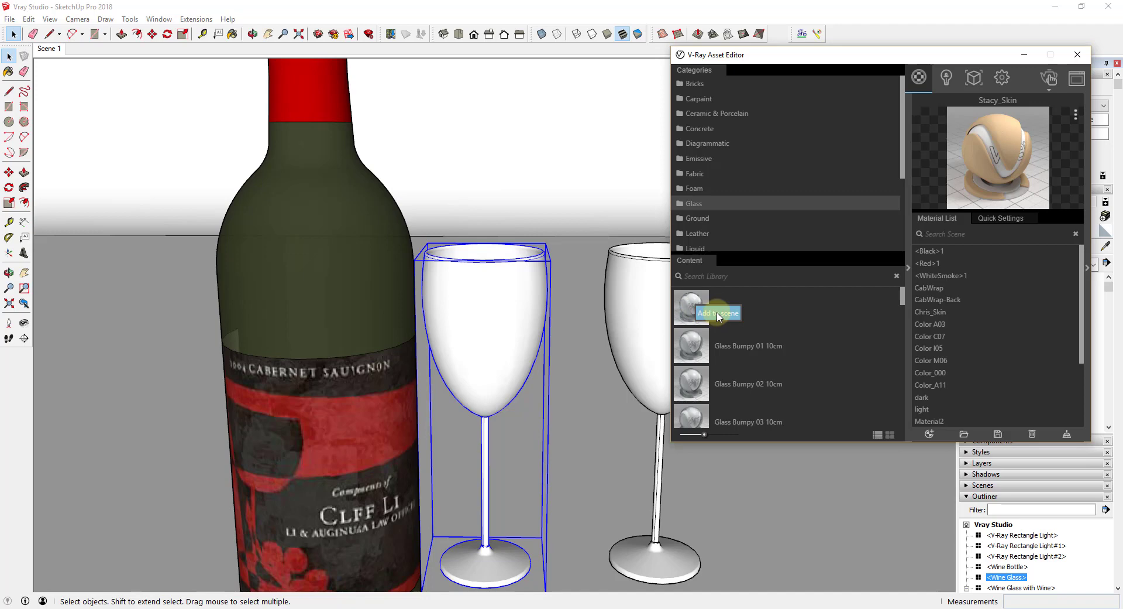
{"action": "left_click", "coordinate": [718, 314]}
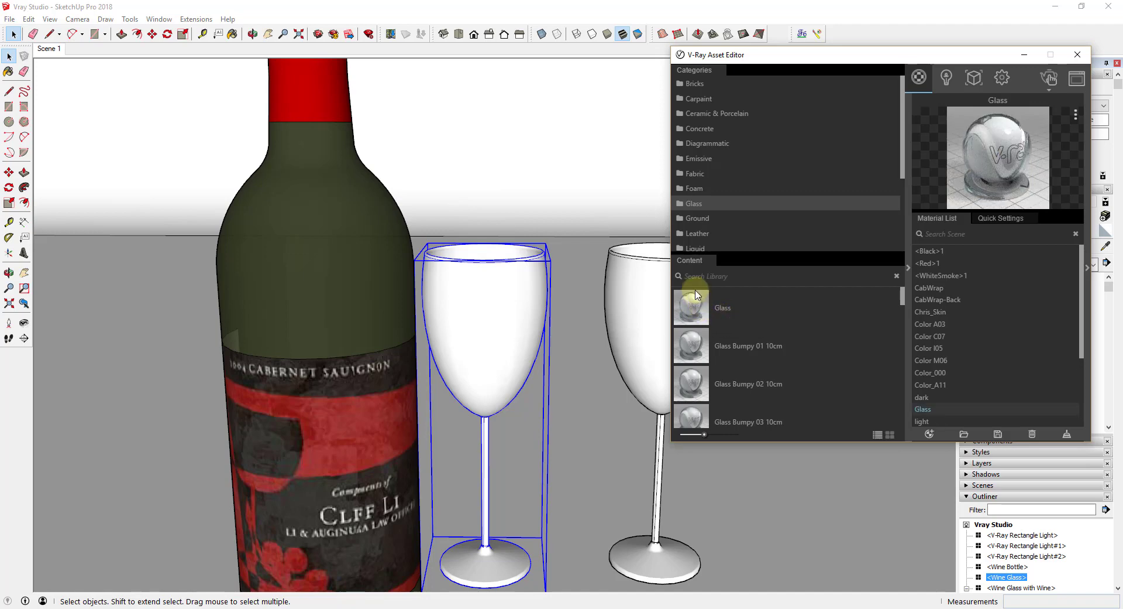
- Apply the V-Ray Glass material to the selected wine glass beside the bottle, and minimize the Asset Editor
{"action": "left_click", "coordinate": [507, 329]}
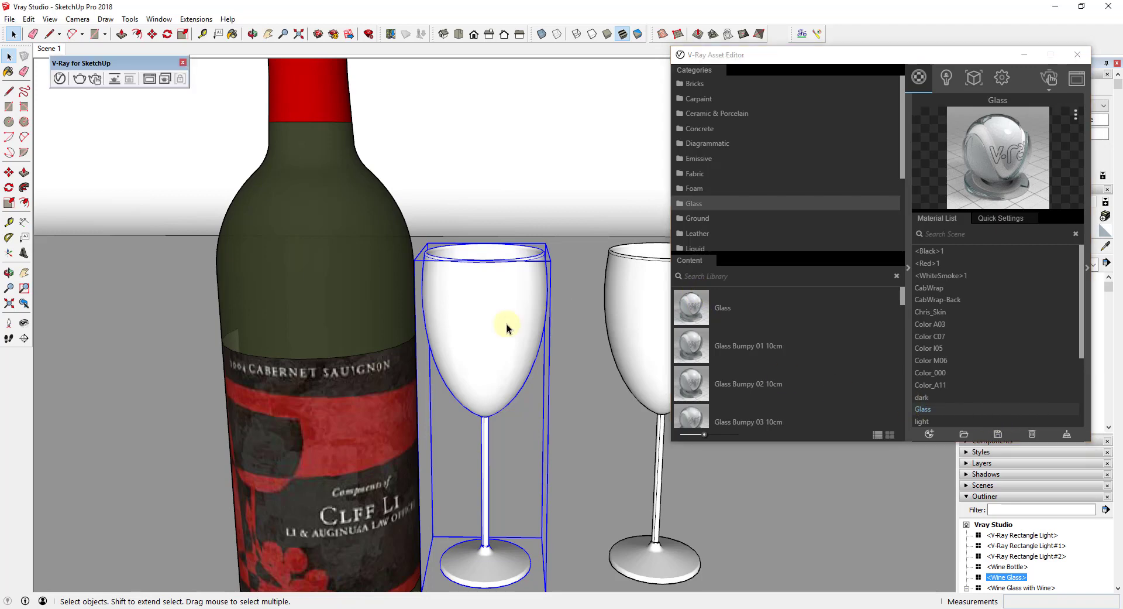
{"action": "right_click", "coordinate": [932, 408]}
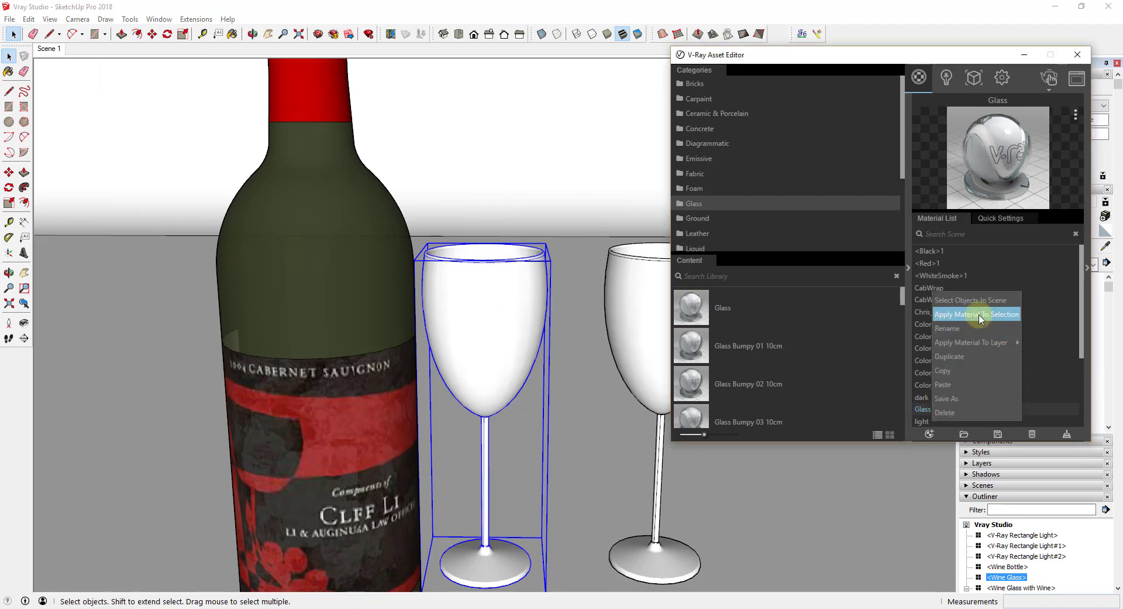
{"action": "left_click", "coordinate": [979, 314]}
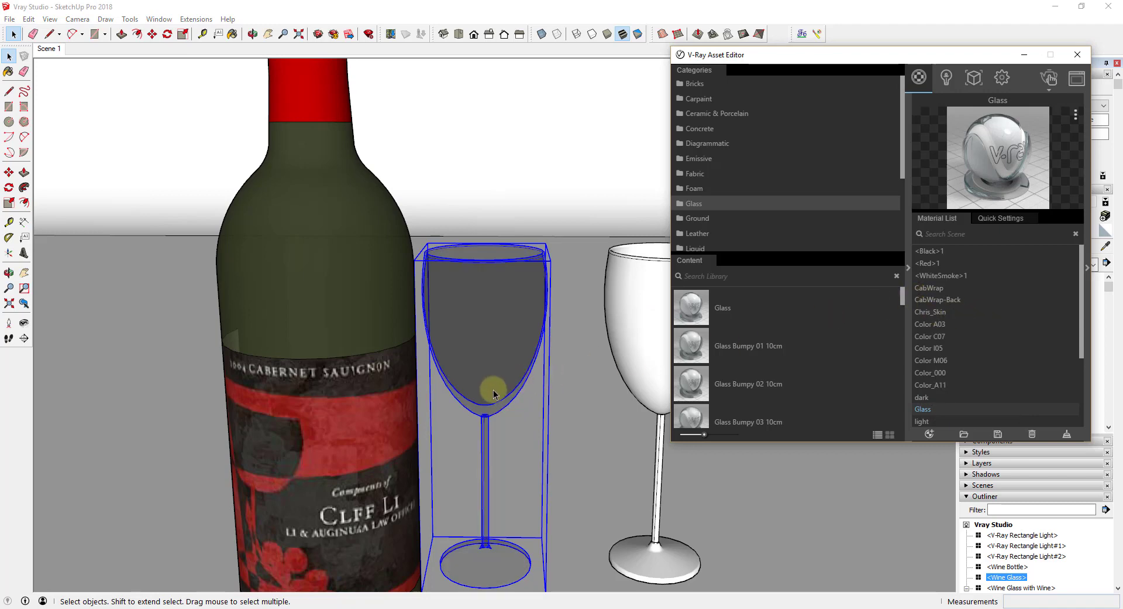
{"action": "left_click", "coordinate": [1024, 55]}
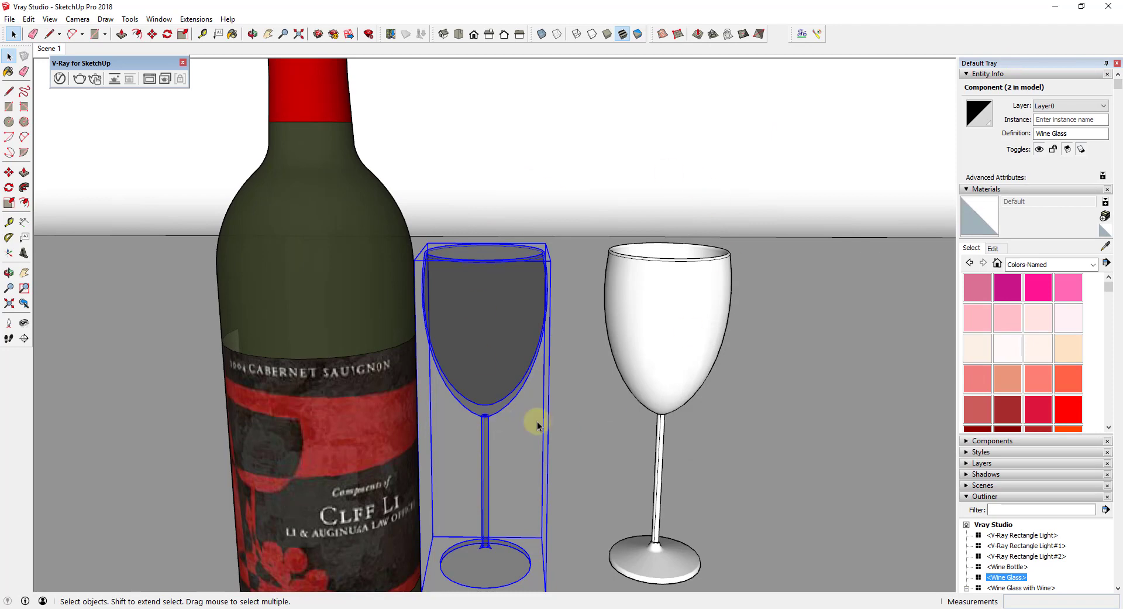
- Sample the material of the glass beside the bottle and check it in an interactive V-Ray render, closing the frame buffer
{"action": "left_click", "coordinate": [1106, 248]}
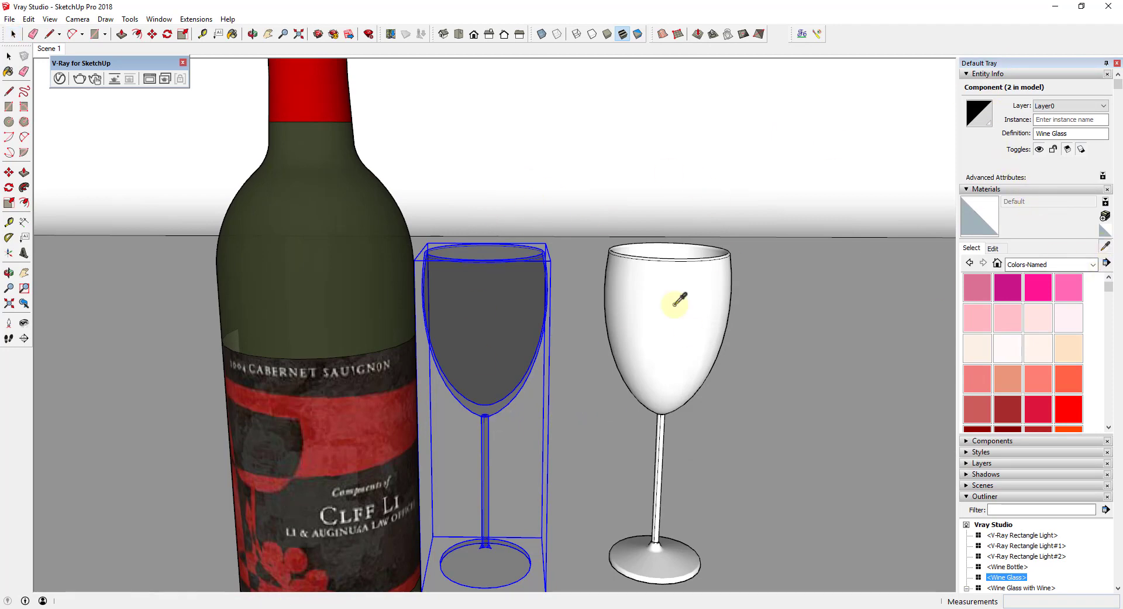
{"action": "left_click", "coordinate": [492, 308]}
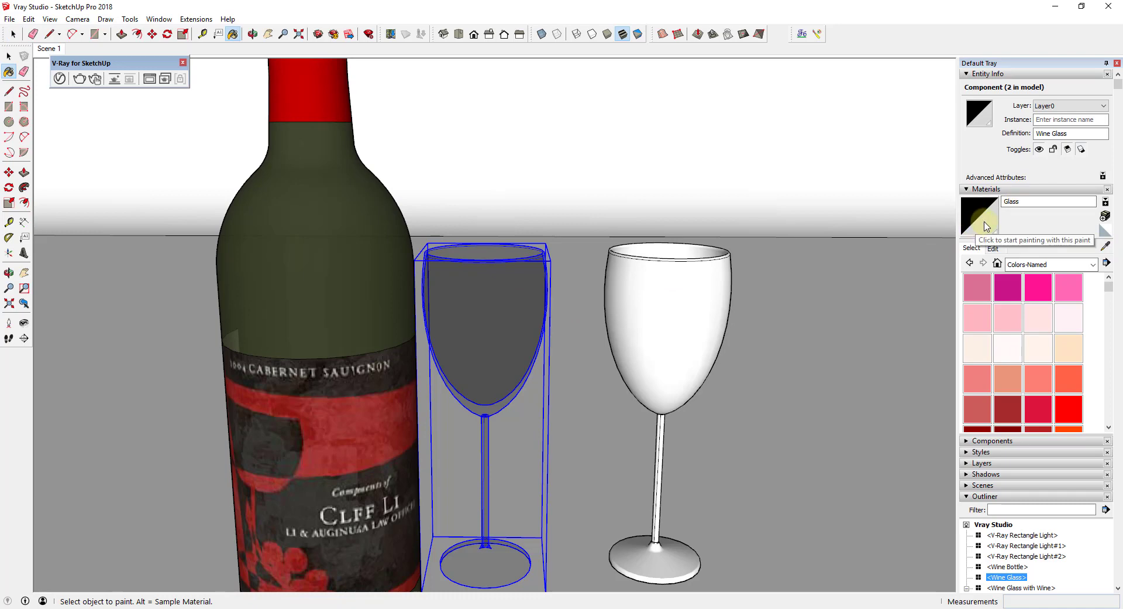
{"action": "left_click", "coordinate": [95, 79]}
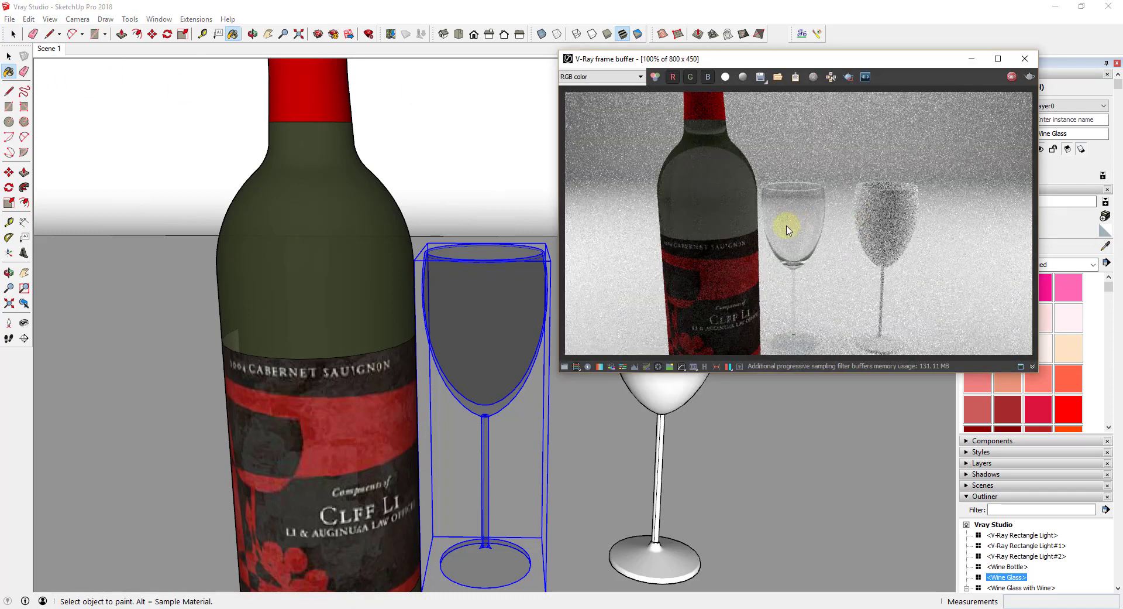
{"action": "left_click", "coordinate": [970, 62]}
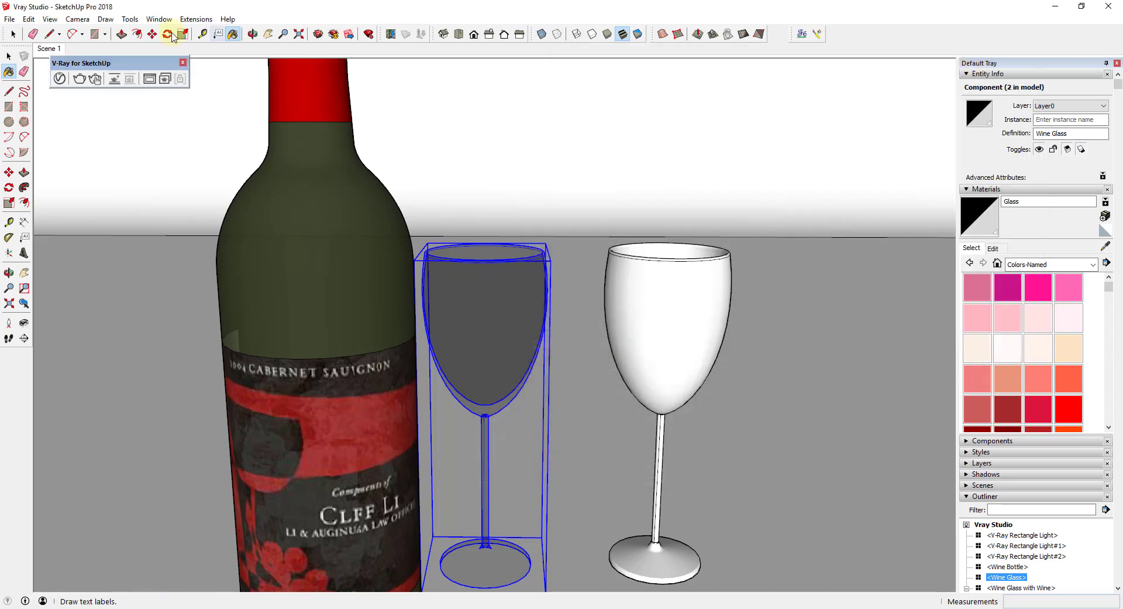
- Examine the Glass material's layered parameters and the V-Ray library's other glass presets, then minimize the Asset Editor
{"action": "left_click", "coordinate": [60, 78]}
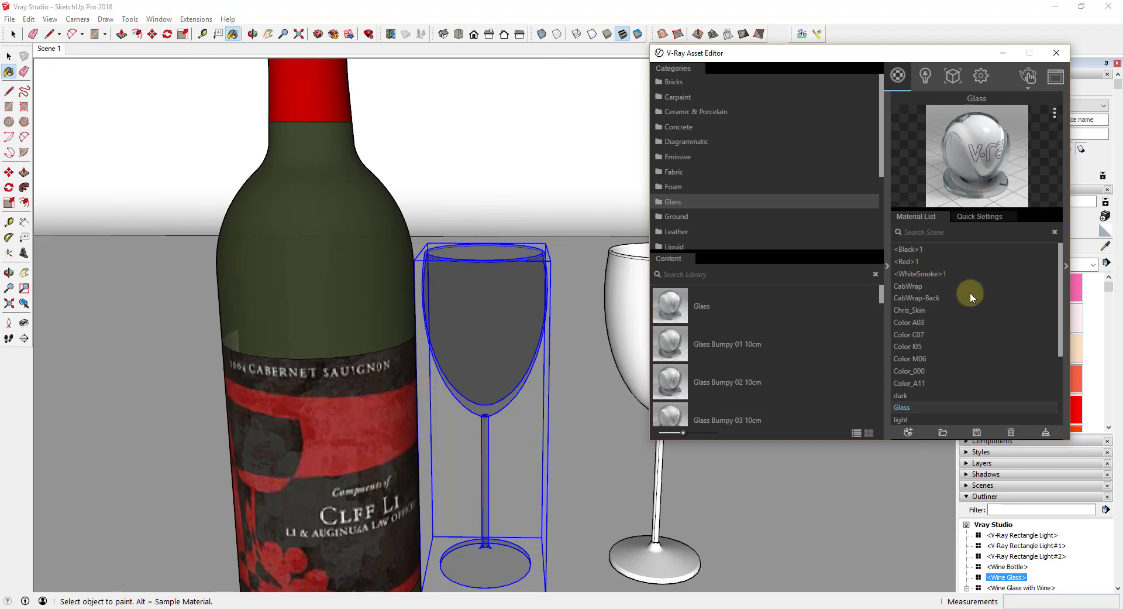
{"action": "left_click_drag", "start_coordinate": [864, 54], "coordinate": [701, 50]}
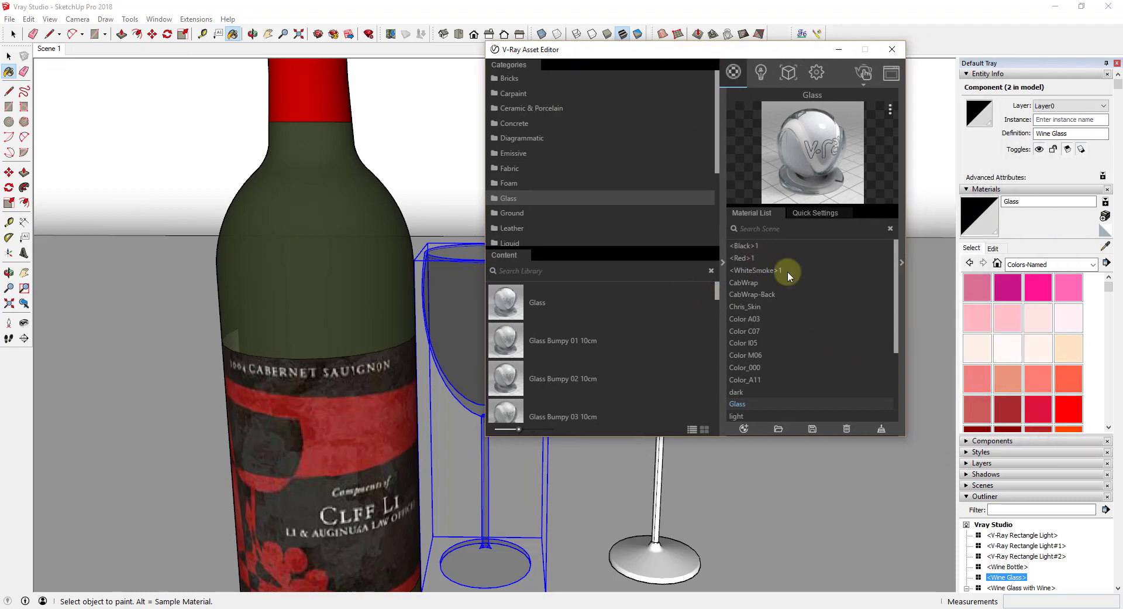
{"action": "left_click", "coordinate": [902, 262]}
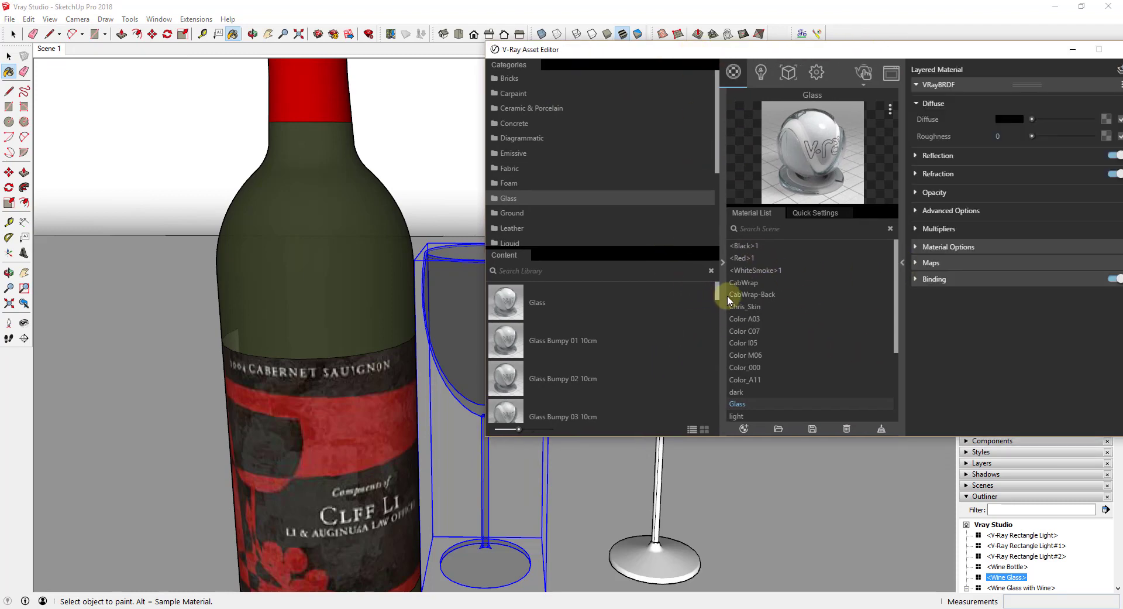
{"action": "left_click_drag", "start_coordinate": [718, 298], "coordinate": [717, 277]}
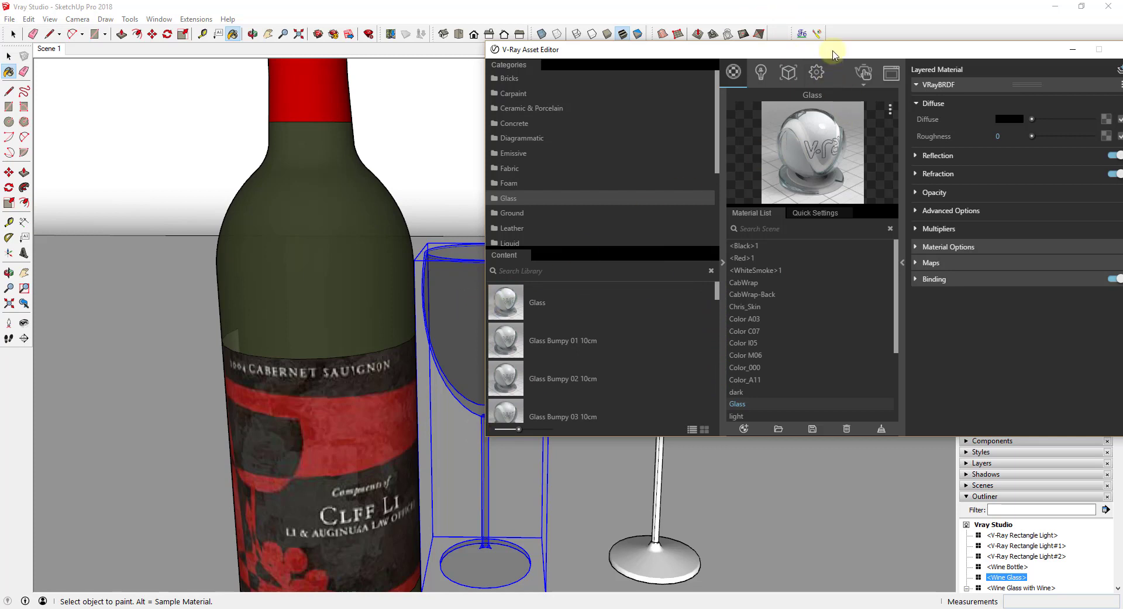
{"action": "left_click", "coordinate": [903, 263]}
{"action": "left_click", "coordinate": [841, 50]}
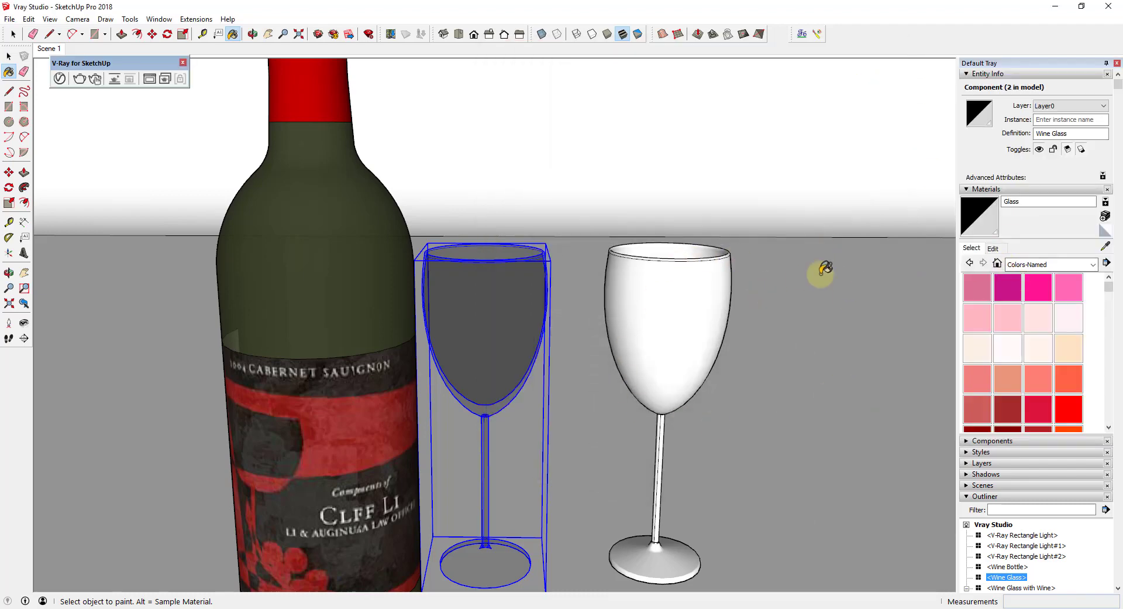
- Paint the Wine Glass with Wine component with the 0011_Seashell color from Colors-Named
{"action": "key", "text": "space"}
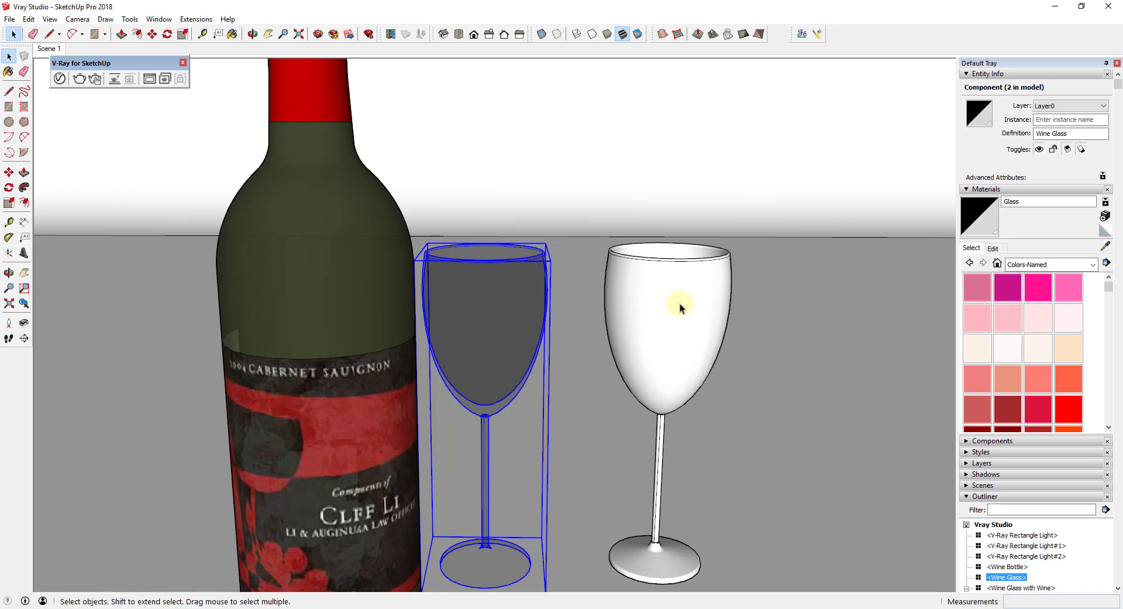
{"action": "left_click", "coordinate": [680, 306]}
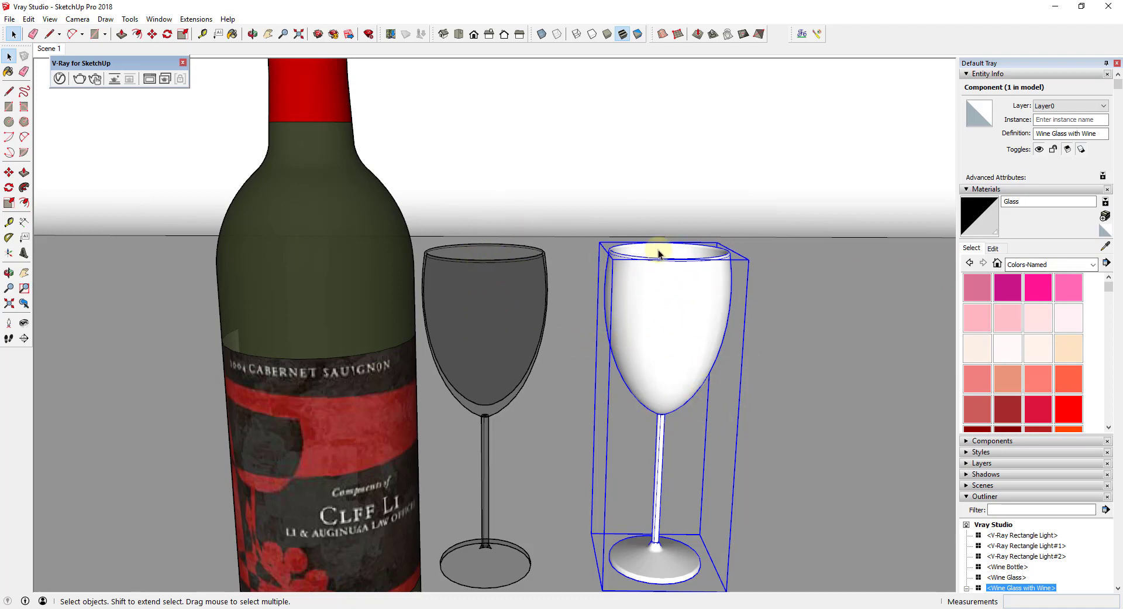
{"action": "left_click", "coordinate": [1041, 351]}
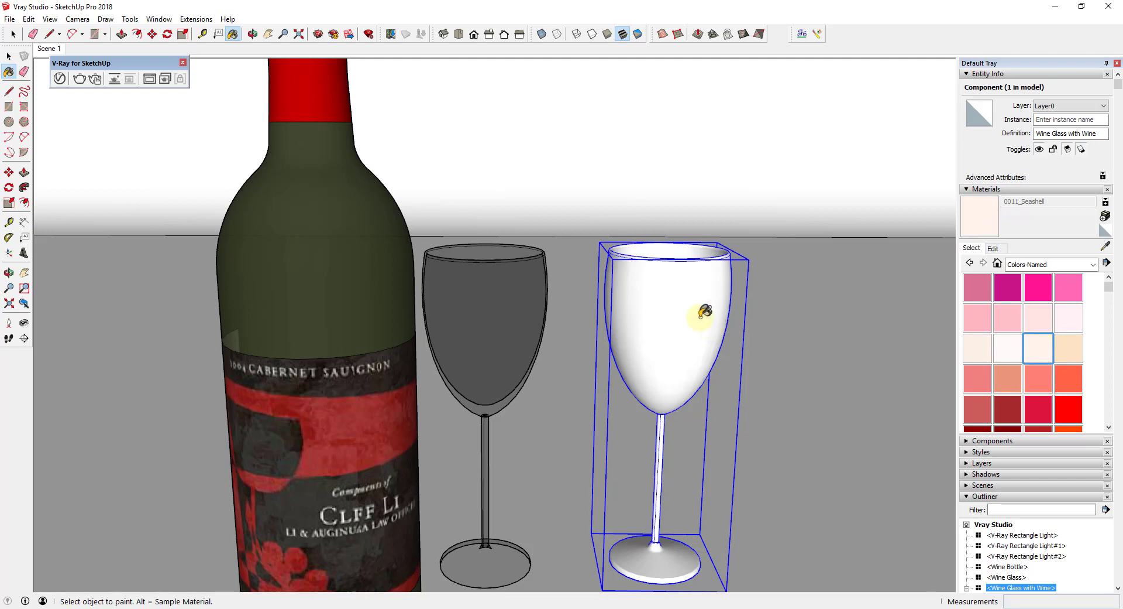
{"action": "left_click", "coordinate": [685, 303]}
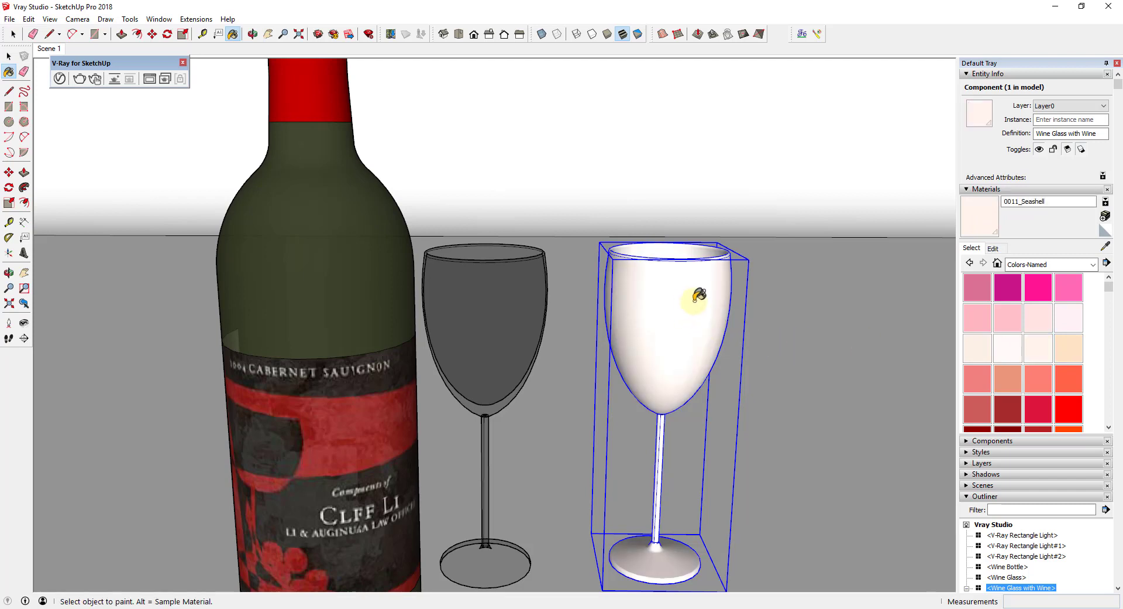
{"action": "key", "text": "space"}
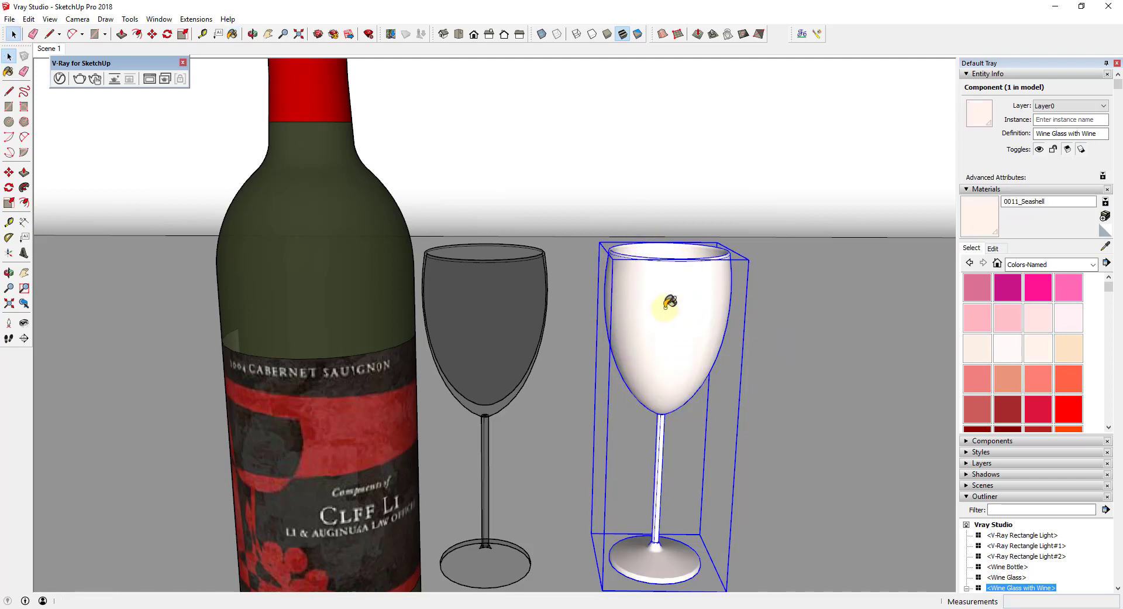
- Sample the 0011_Seashell material from the painted glass and open its color, texture and opacity settings
{"action": "left_click", "coordinate": [994, 248]}
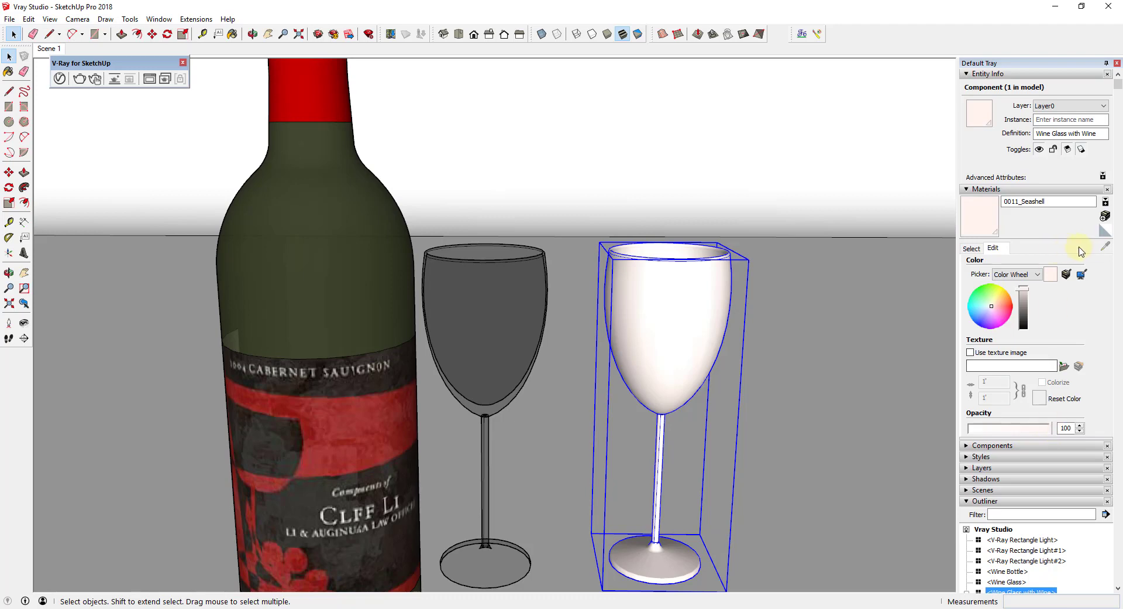
{"action": "left_click", "coordinate": [964, 249]}
{"action": "left_click", "coordinate": [1107, 249]}
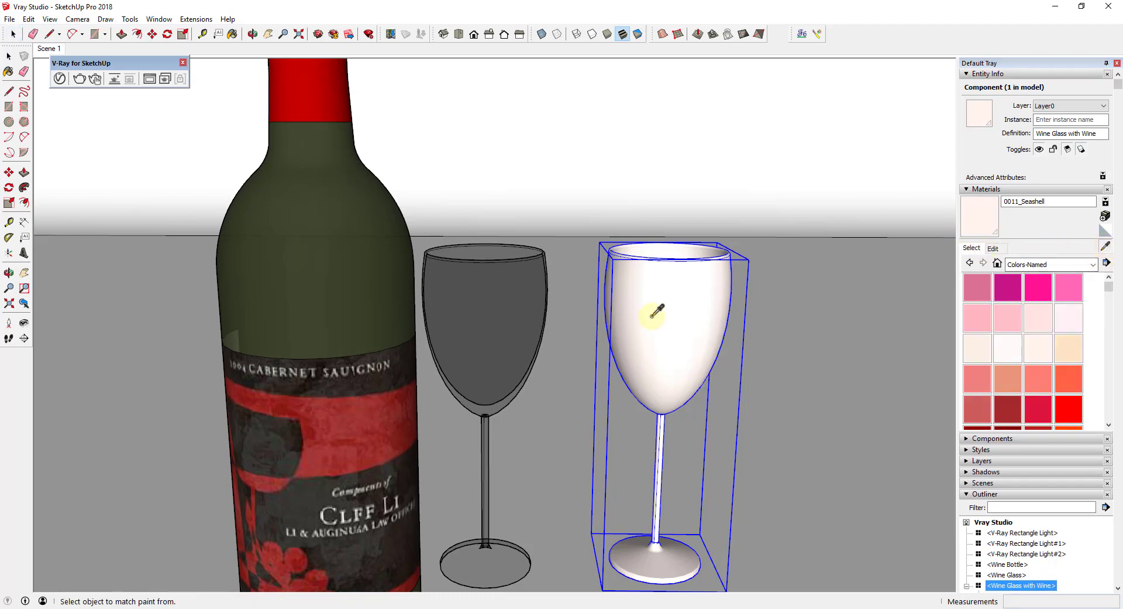
{"action": "left_click", "coordinate": [652, 310]}
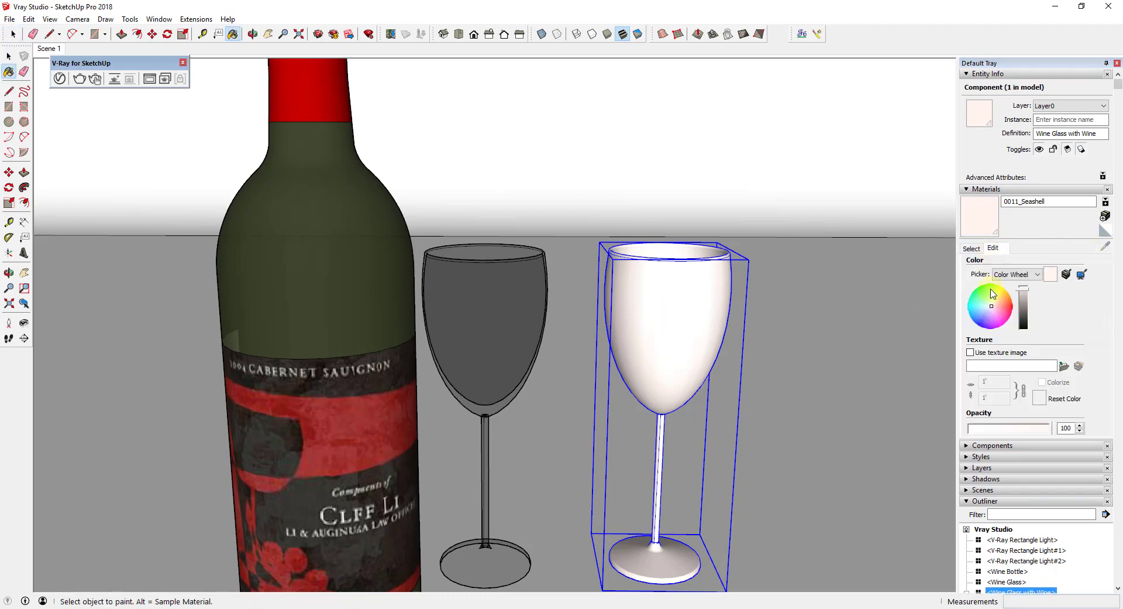
- Set the 0011_Seashell material's opacity to 10 and return to the Select tool
{"action": "left_click_drag", "start_coordinate": [1063, 427], "coordinate": [1082, 427]}
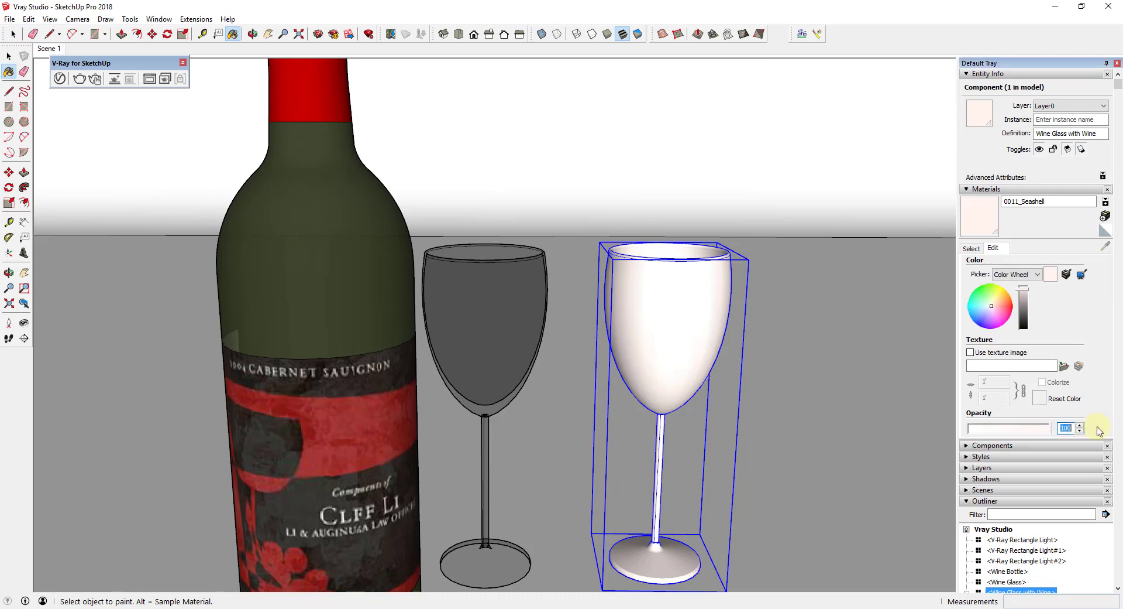
{"action": "type", "text": "10"}
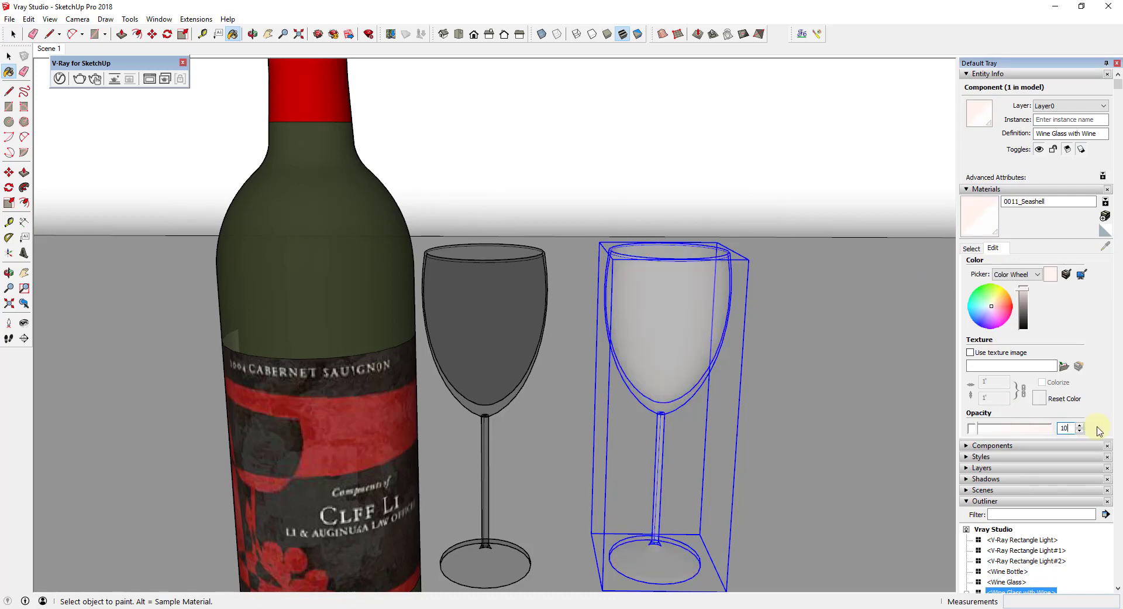
{"action": "right_click", "coordinate": [889, 358]}
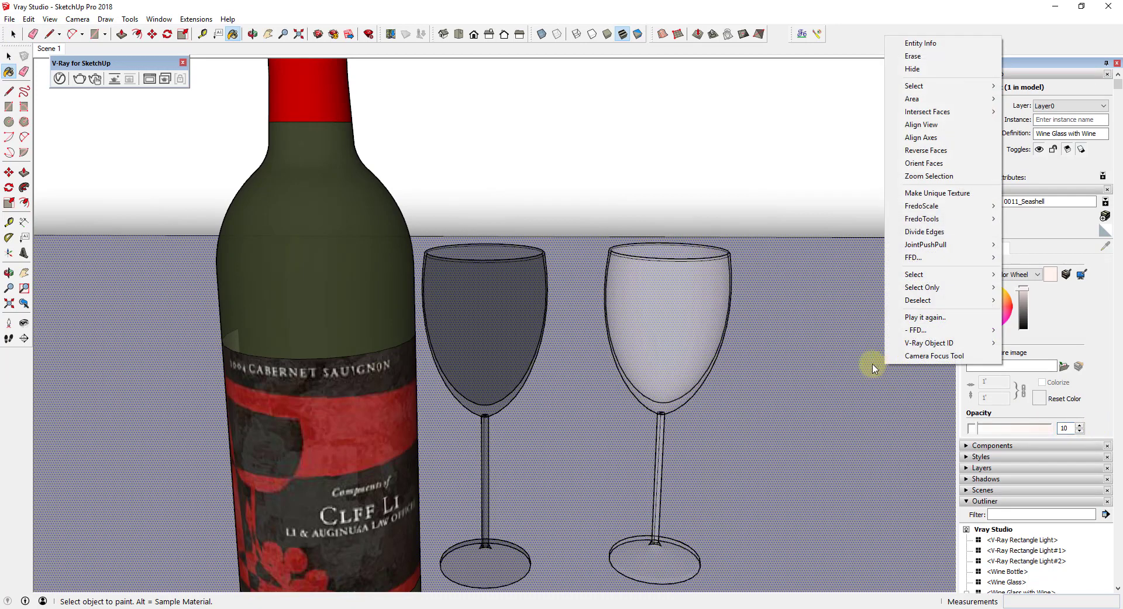
{"action": "key", "text": "Escape"}
{"action": "key", "text": "space"}
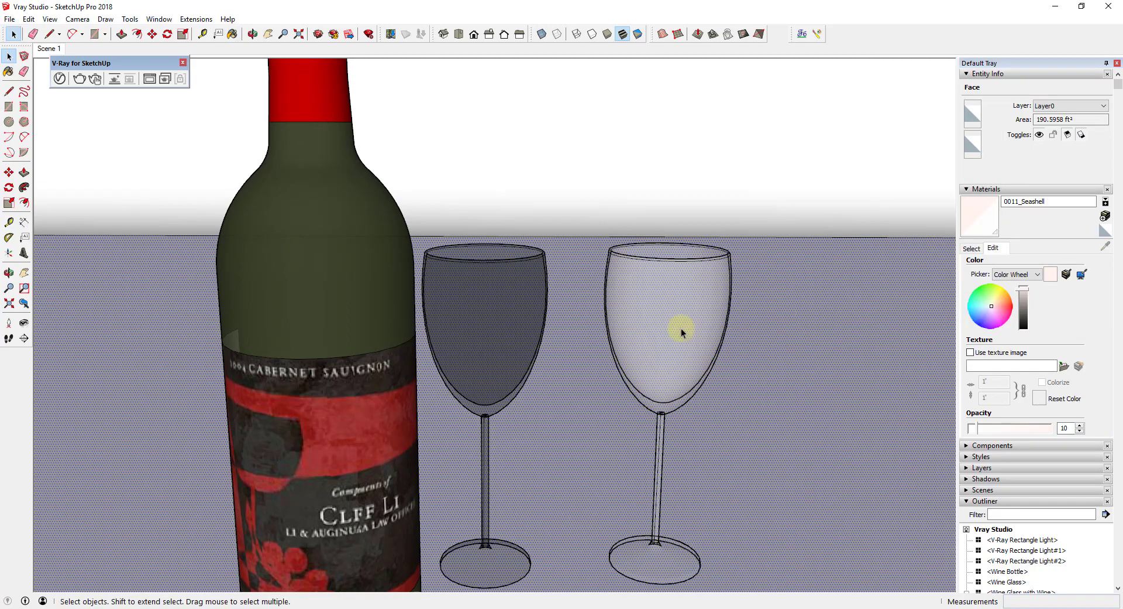
- Check the semi-transparent 0011_Seashell glass in an interactive V-Ray render, closing the frame buffer
{"action": "middle_click_drag", "start_coordinate": [792, 301], "coordinate": [711, 299]}
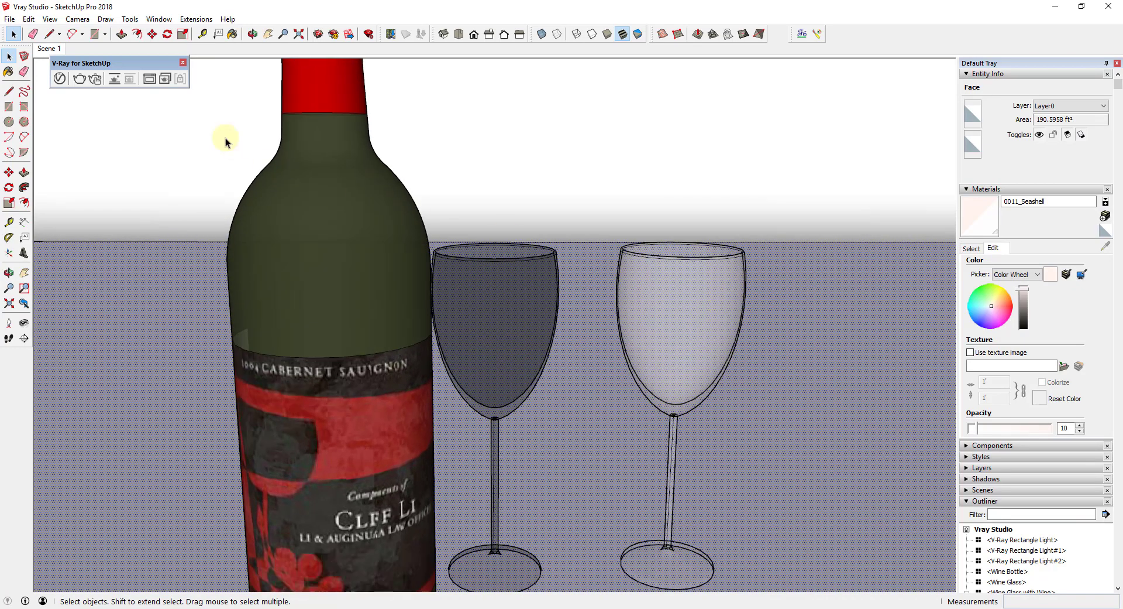
{"action": "left_click", "coordinate": [95, 78]}
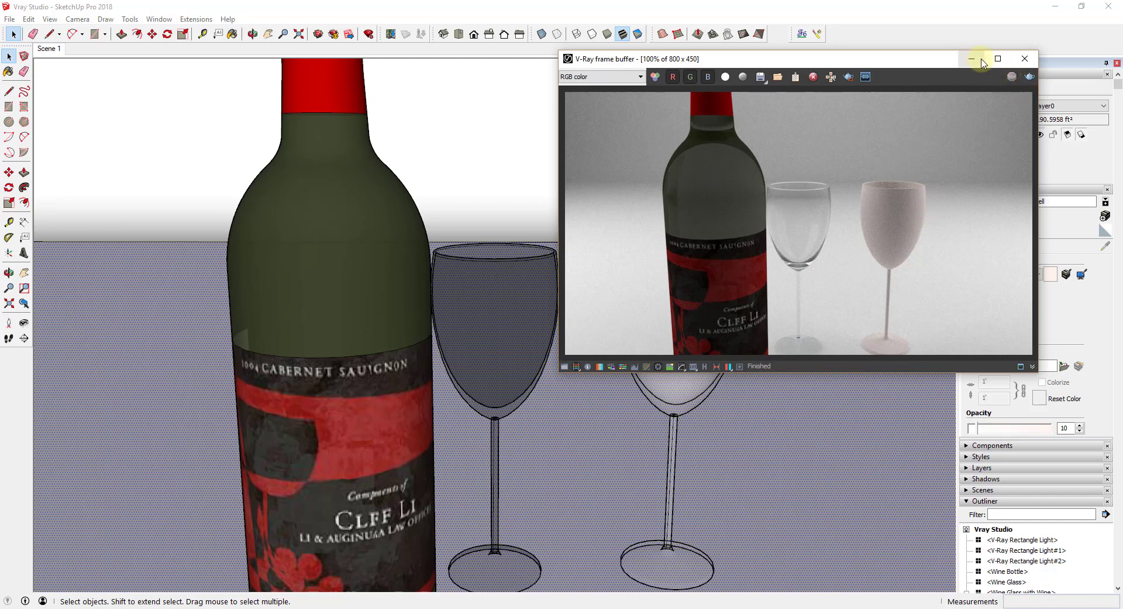
{"action": "left_click", "coordinate": [1024, 58]}
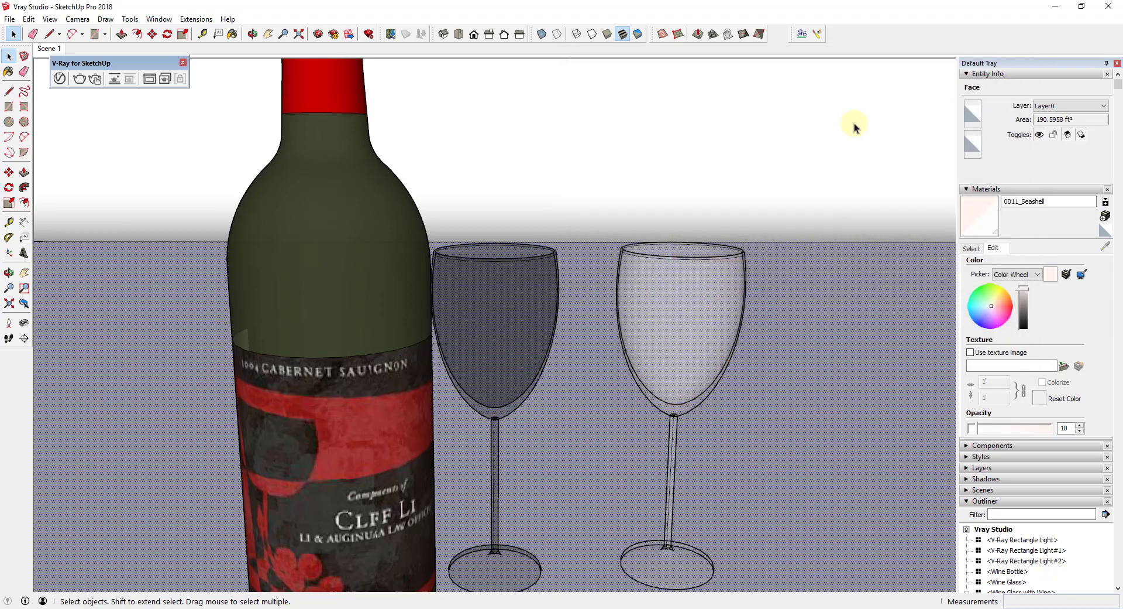
- Change the 0011_Seashell material from the Generic to the Glass preset in the V-Ray quick settings and review its parameters
{"action": "left_click", "coordinate": [60, 79]}
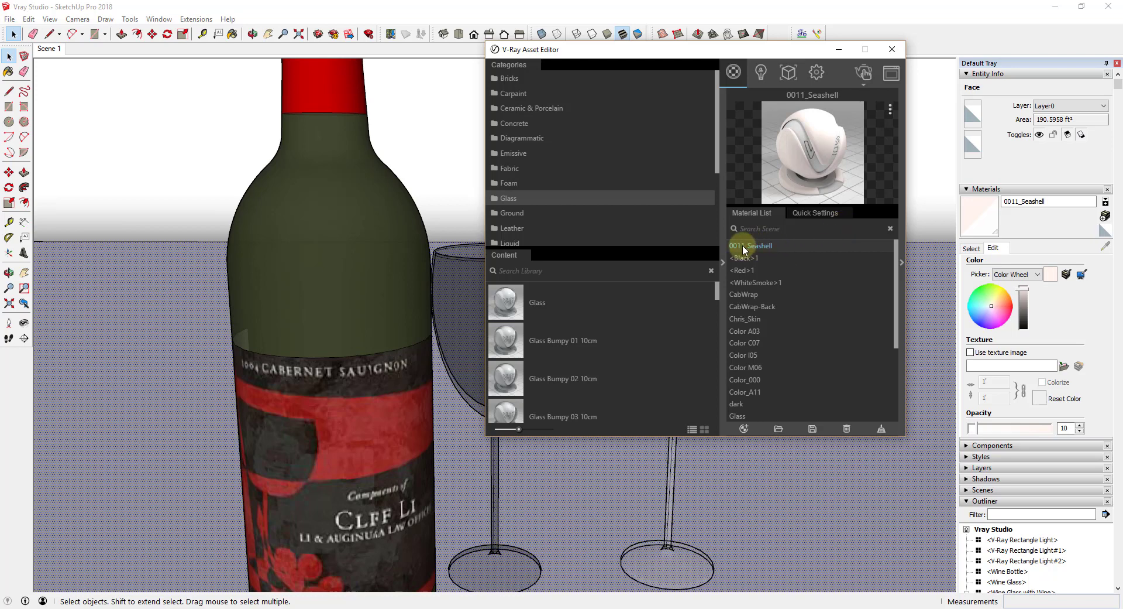
{"action": "left_click", "coordinate": [805, 215]}
{"action": "left_click", "coordinate": [891, 228]}
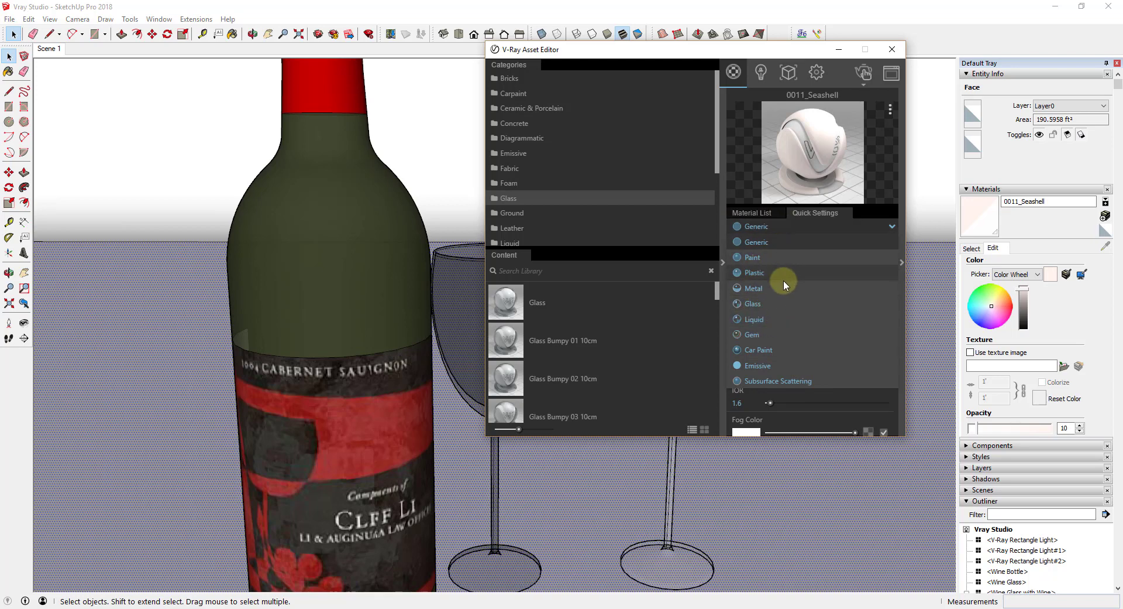
{"action": "left_click", "coordinate": [753, 304]}
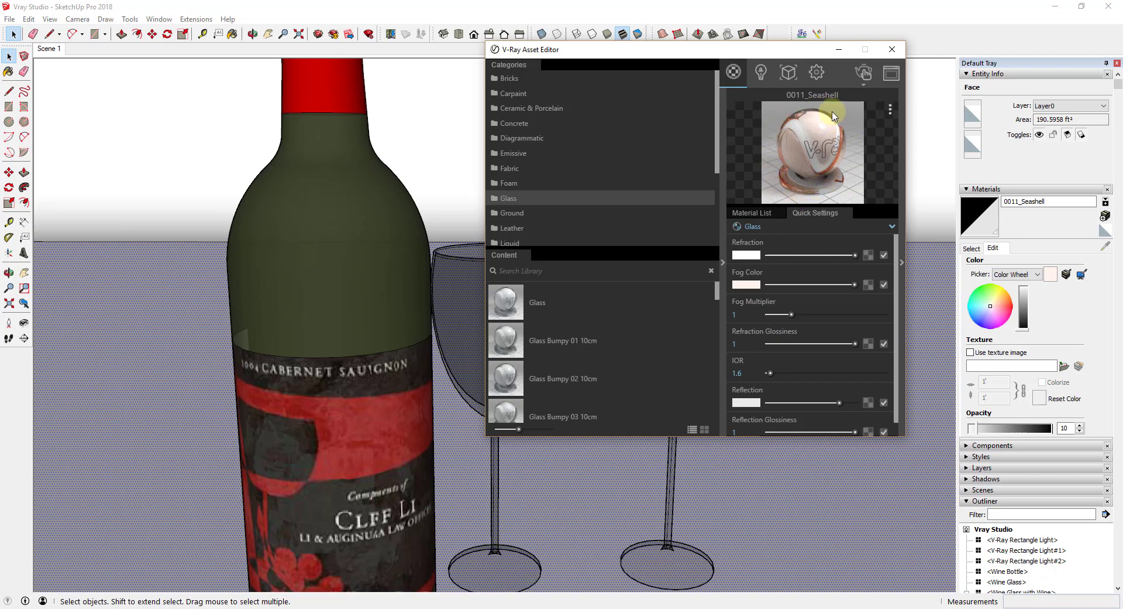
{"action": "scroll", "coordinate": [820, 316], "scroll_direction": "down", "scroll_amount": 1}
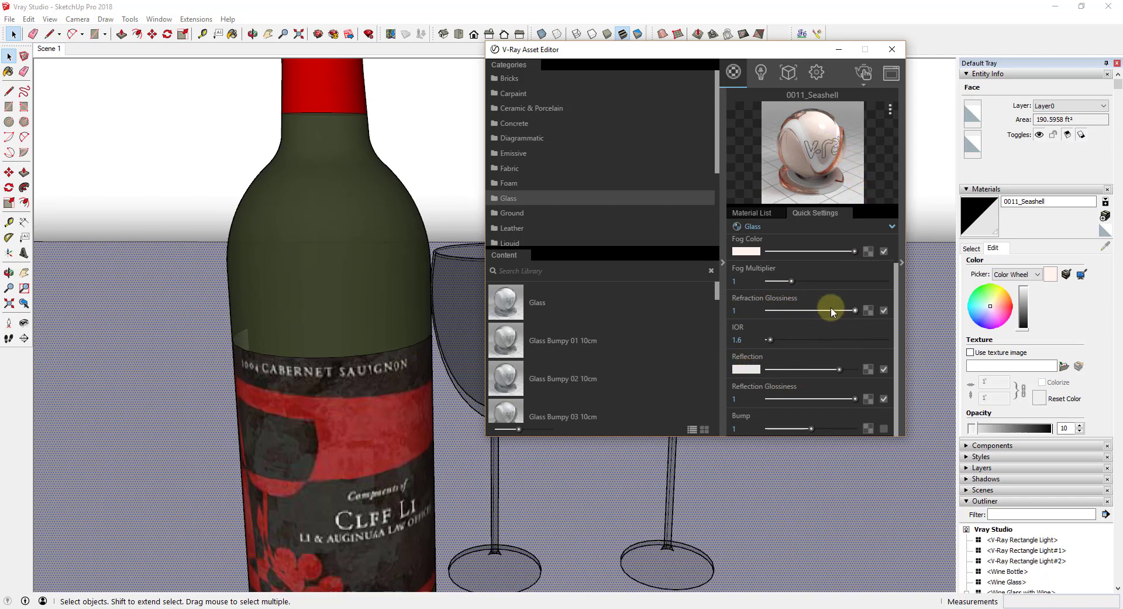
{"action": "scroll", "coordinate": [805, 329], "scroll_direction": "up", "scroll_amount": 1}
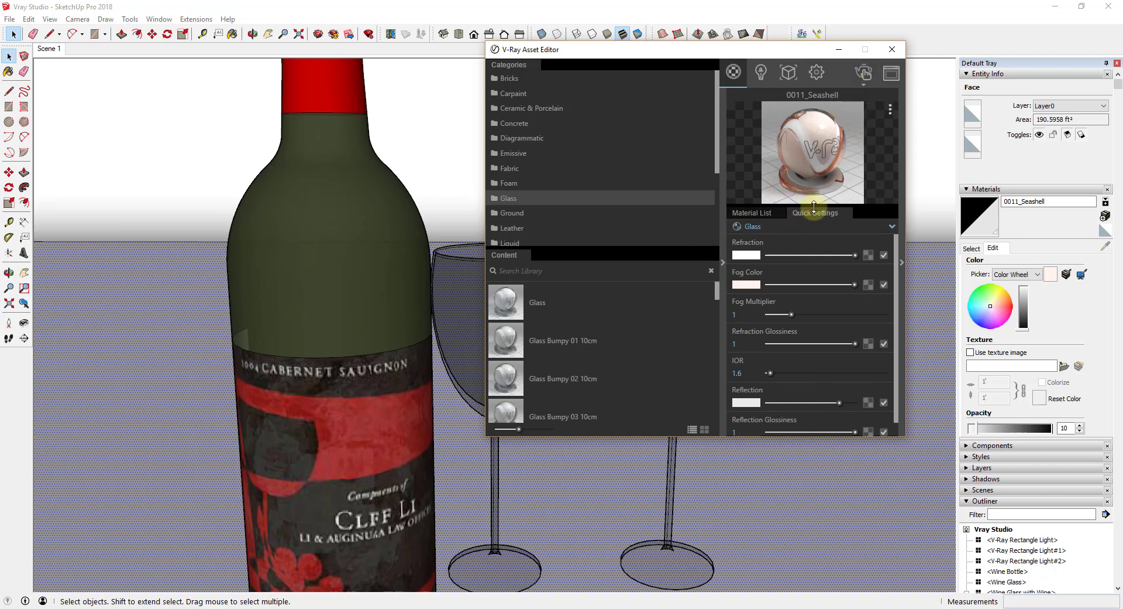
- Start an interactive V-Ray render and arrange the Asset Editor and frame buffer so the render and the Materials tray stay visible
{"action": "left_click", "coordinate": [866, 86]}
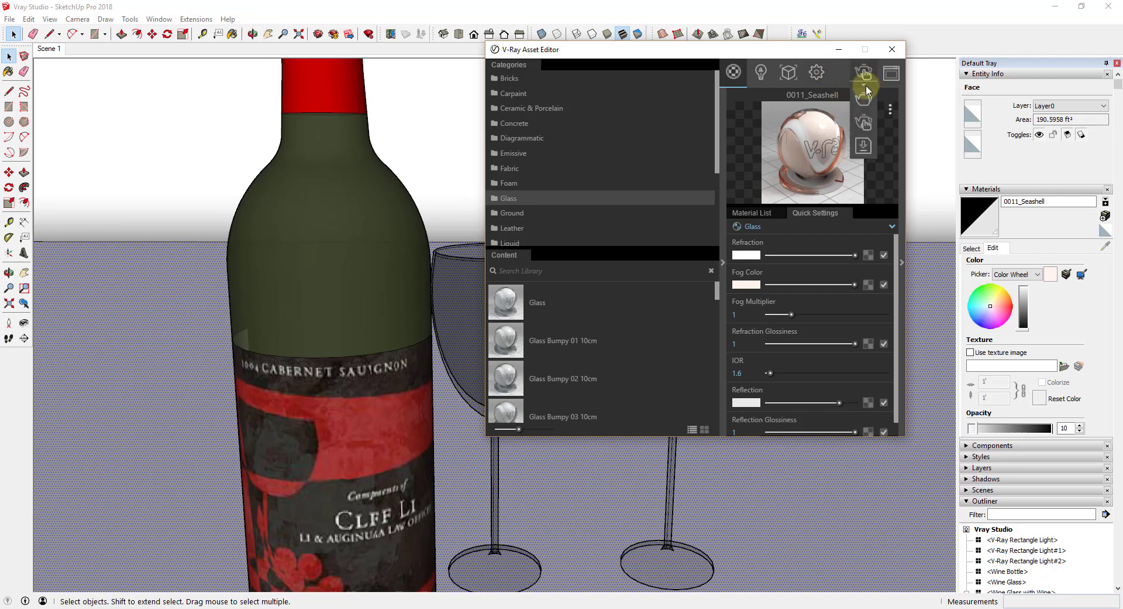
{"action": "left_click", "coordinate": [865, 123]}
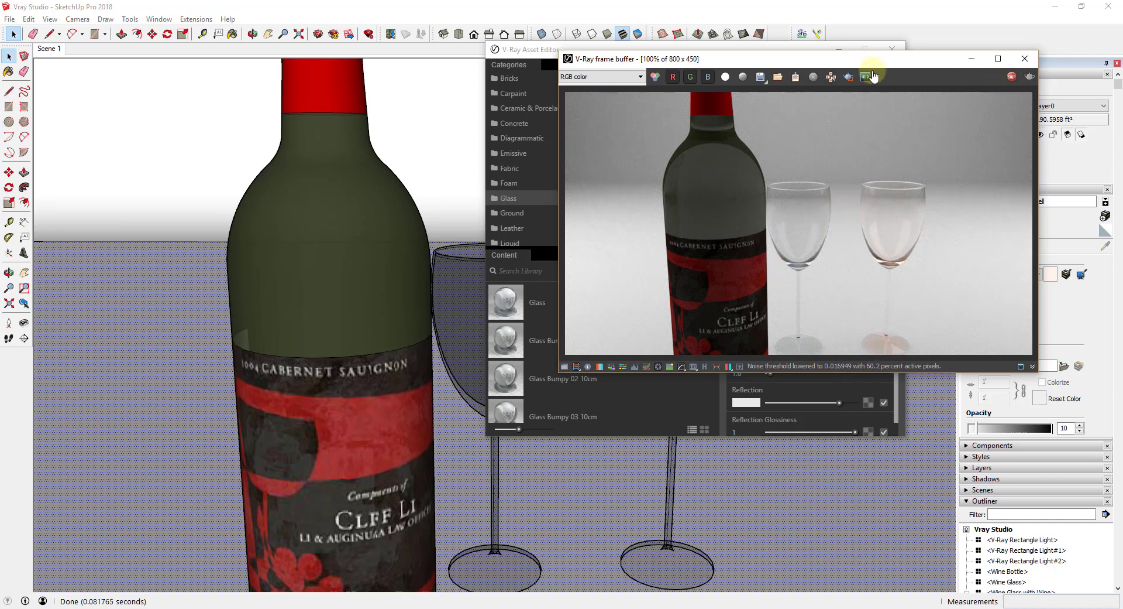
{"action": "left_click_drag", "start_coordinate": [630, 50], "coordinate": [211, 55]}
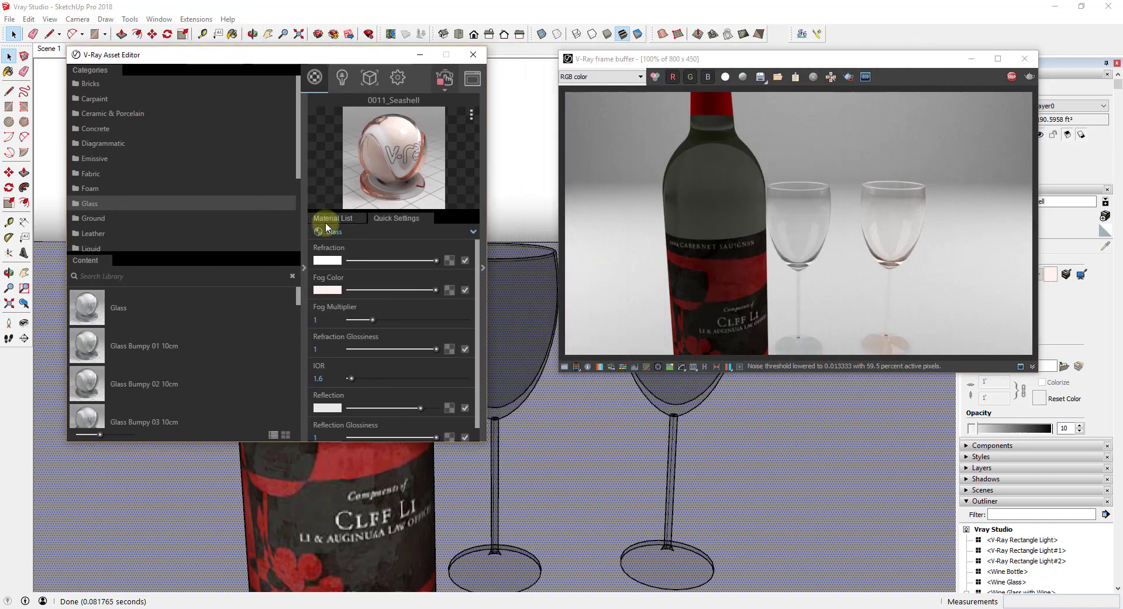
{"action": "left_click", "coordinate": [322, 218]}
{"action": "left_click_drag", "start_coordinate": [261, 47], "coordinate": [255, 303]}
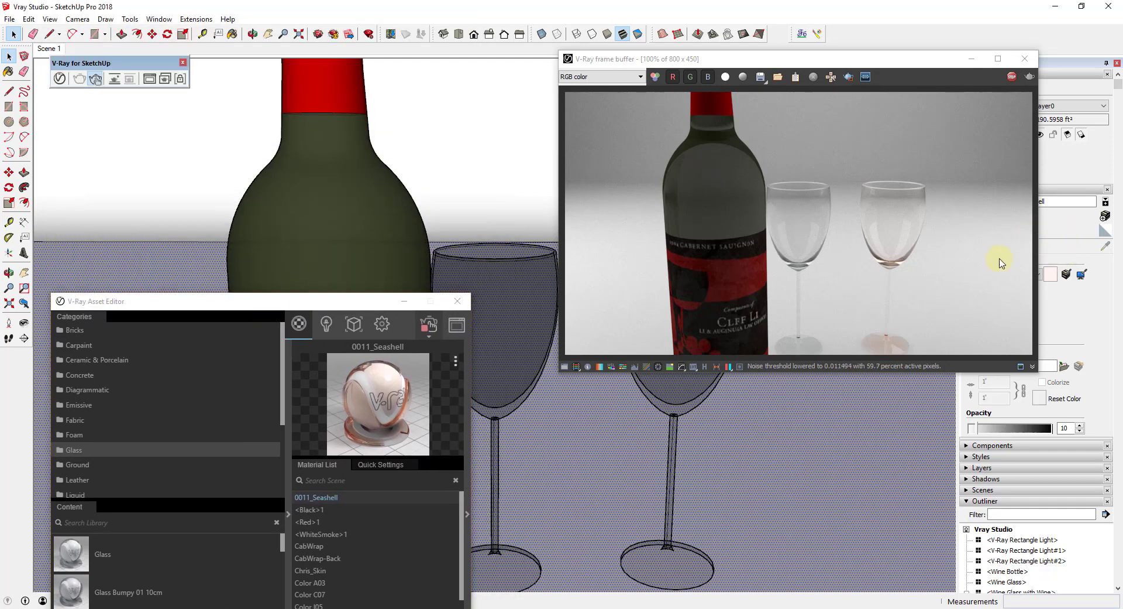
{"action": "left_click_drag", "start_coordinate": [883, 61], "coordinate": [830, 59]}
- Sample the wine bottle's <Black>1 material and change it to the Glass preset in the V-Ray quick settings
{"action": "left_click", "coordinate": [971, 247]}
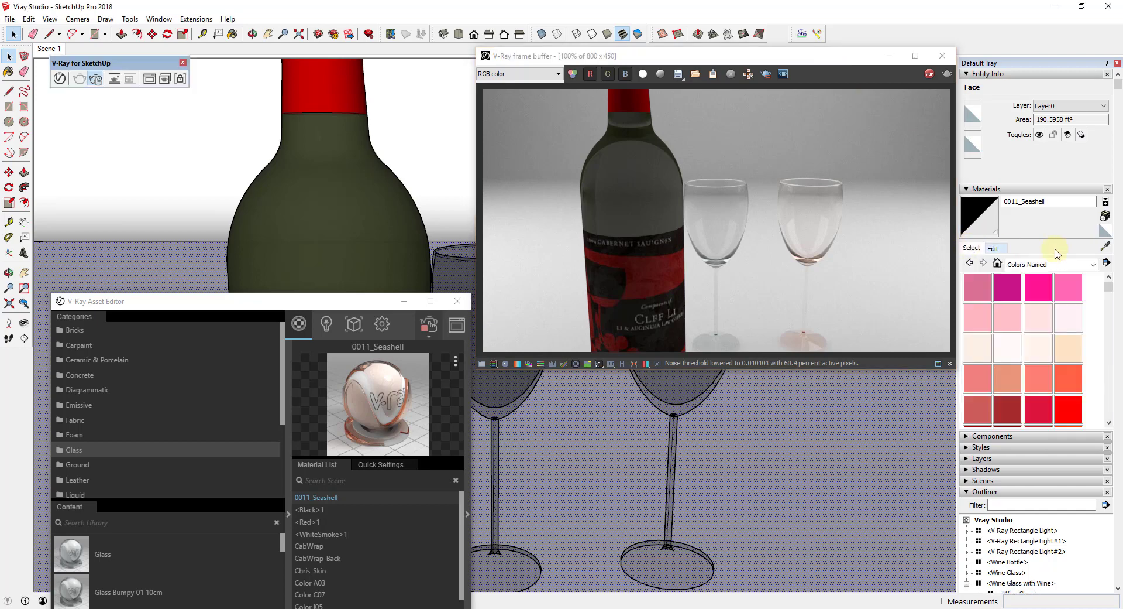
{"action": "left_click", "coordinate": [1106, 246]}
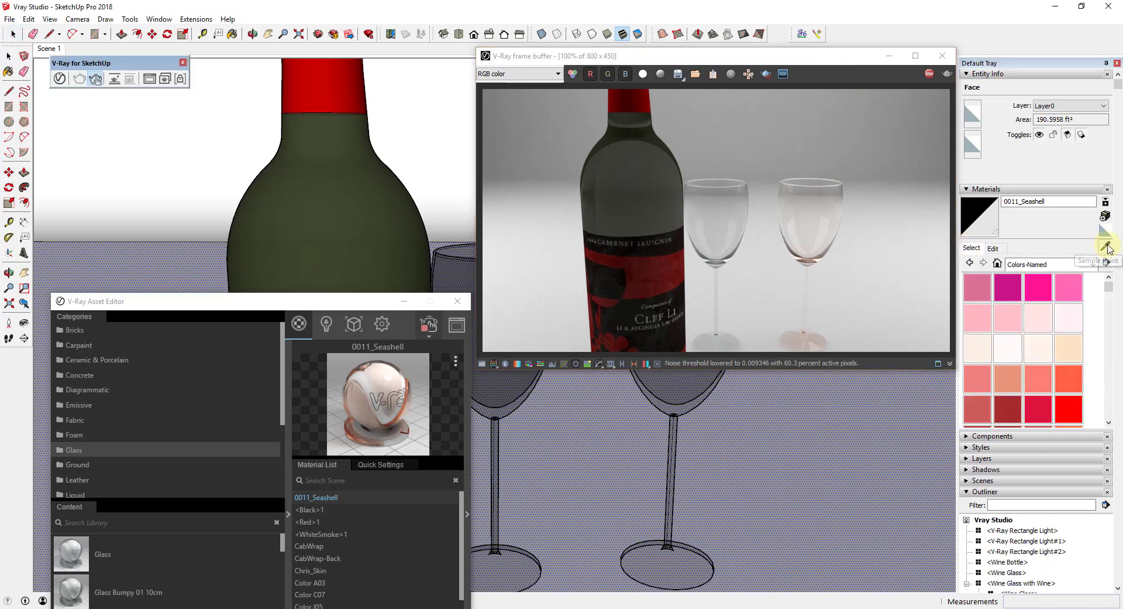
{"action": "left_click", "coordinate": [348, 205]}
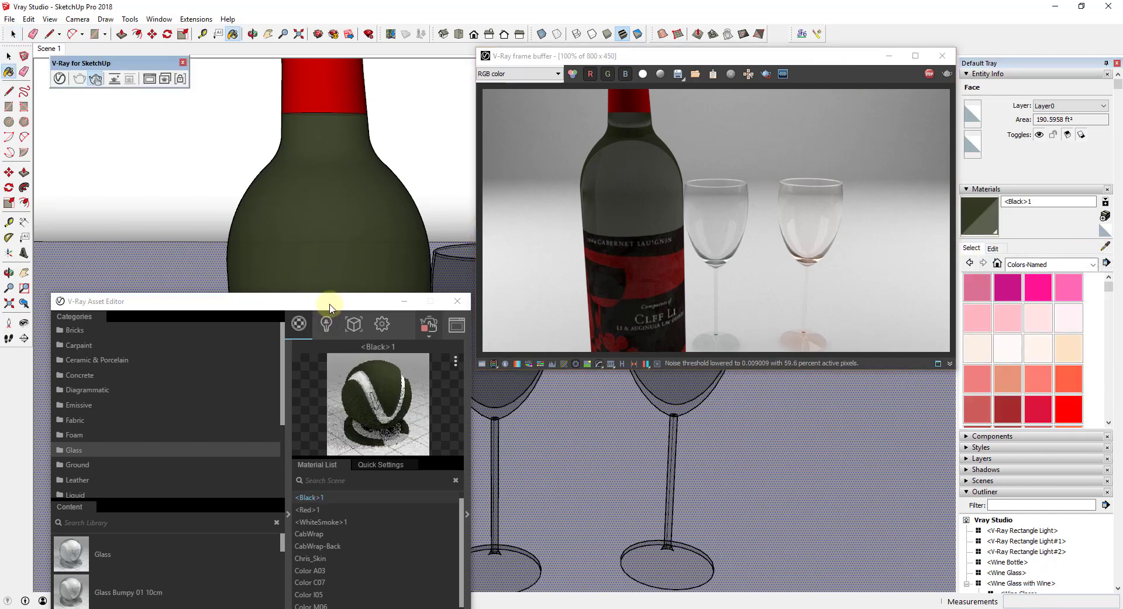
{"action": "left_click_drag", "start_coordinate": [324, 301], "coordinate": [374, 77]}
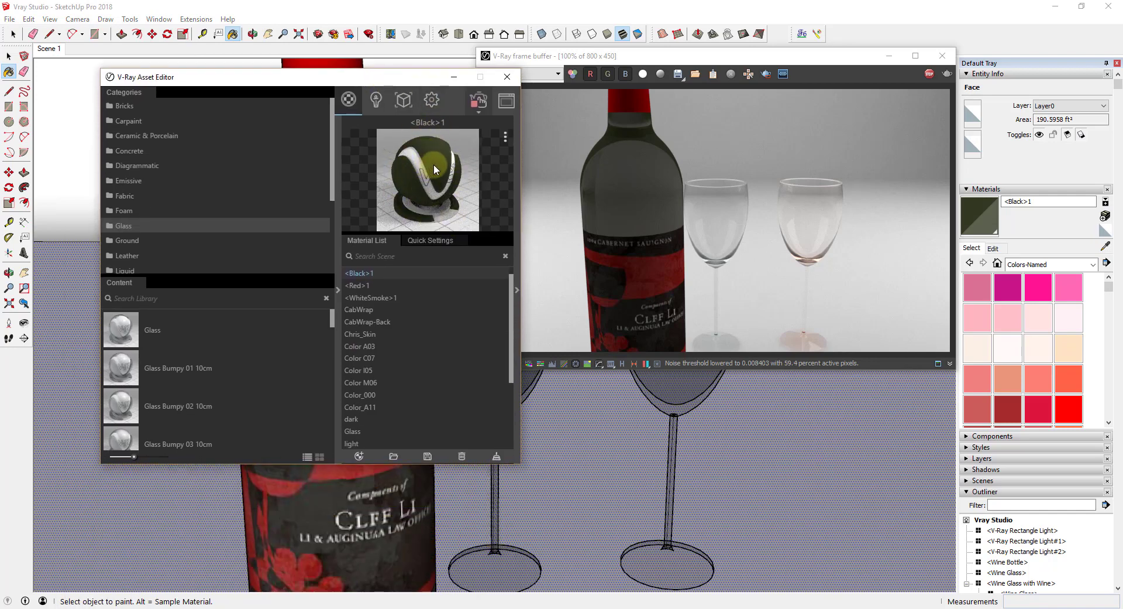
{"action": "left_click", "coordinate": [434, 240]}
{"action": "left_click", "coordinate": [400, 254]}
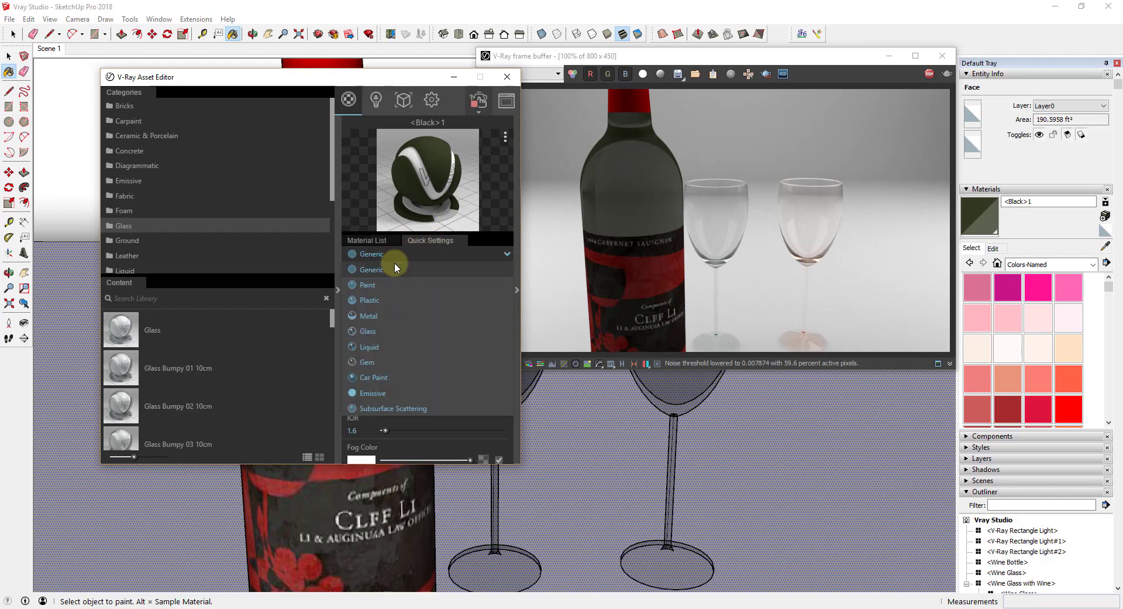
{"action": "left_click", "coordinate": [372, 330]}
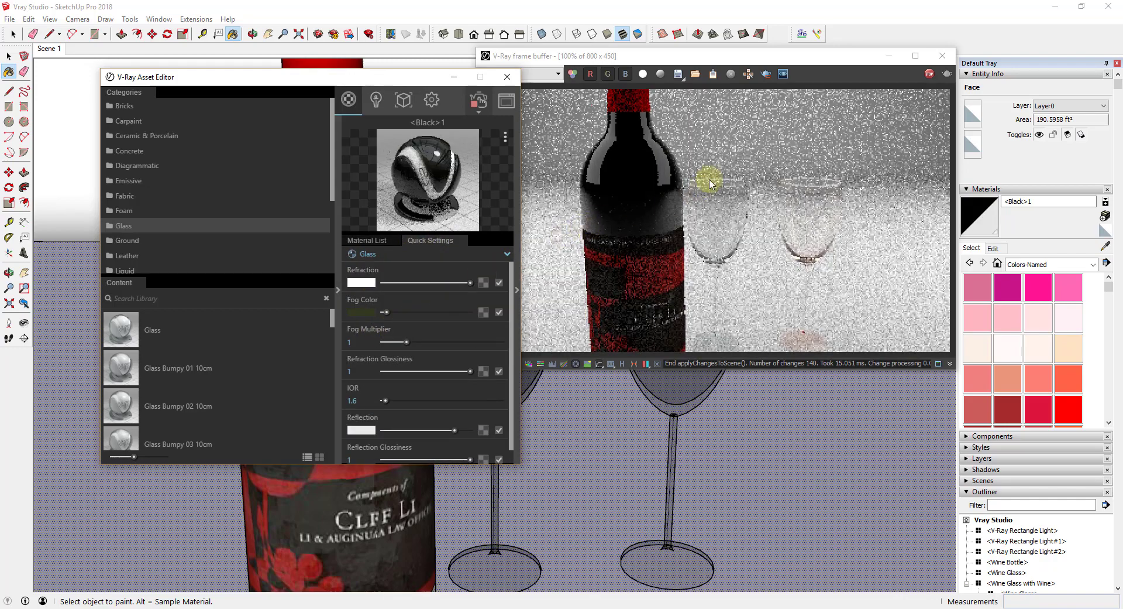
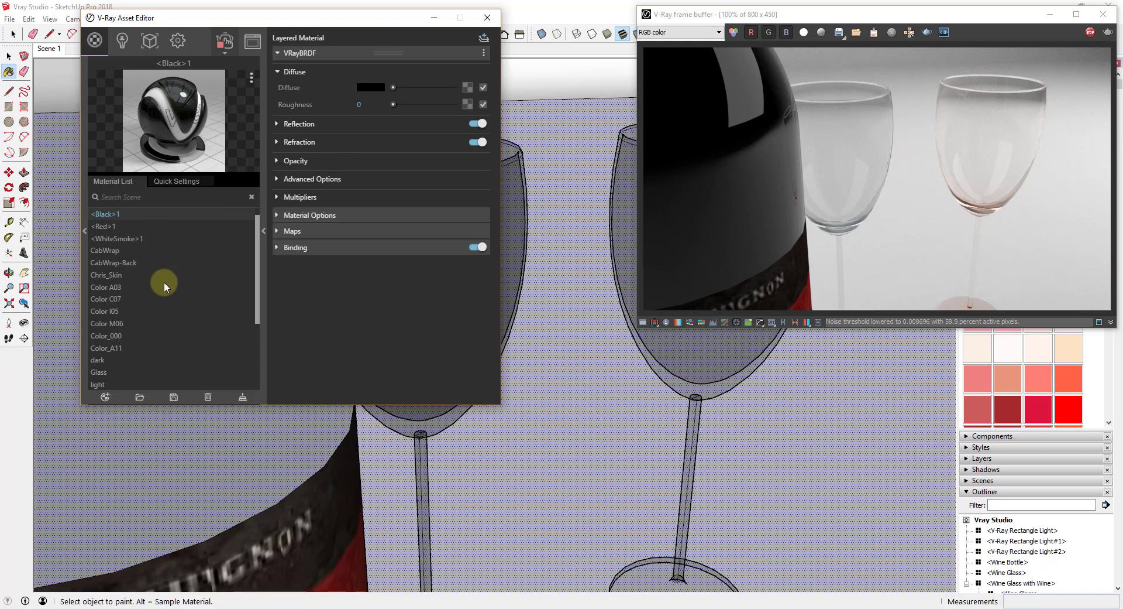
- Select the 0011_Seashell material in the V-Ray material list and expand its Reflection settings
{"action": "scroll", "coordinate": [167, 296], "scroll_direction": "down", "scroll_amount": 3}
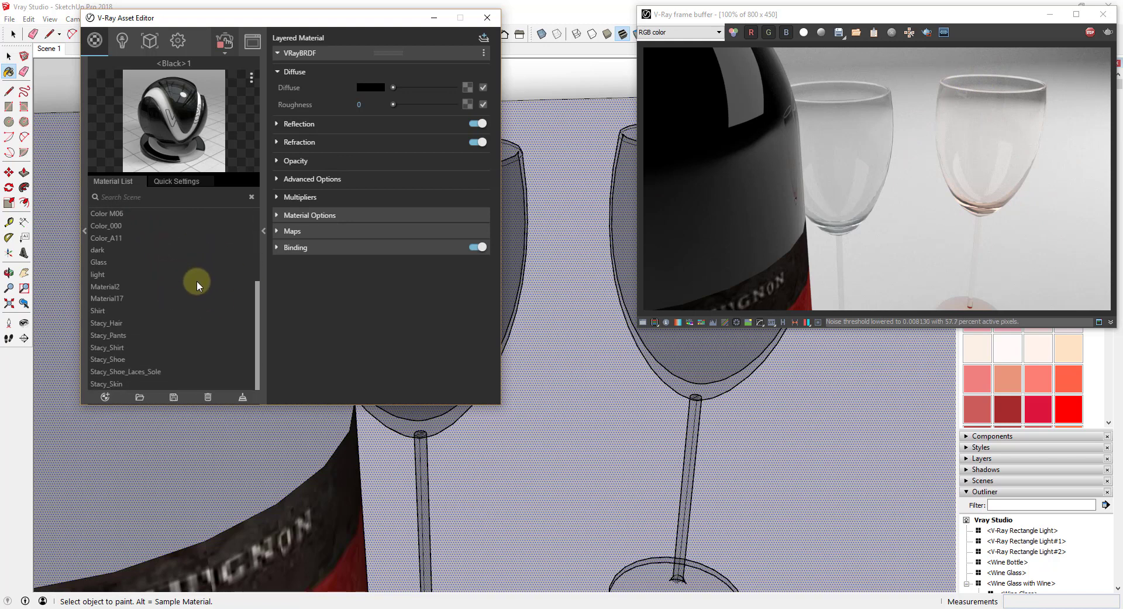
{"action": "scroll", "coordinate": [196, 281], "scroll_direction": "up", "scroll_amount": 5}
{"action": "left_click", "coordinate": [127, 215]}
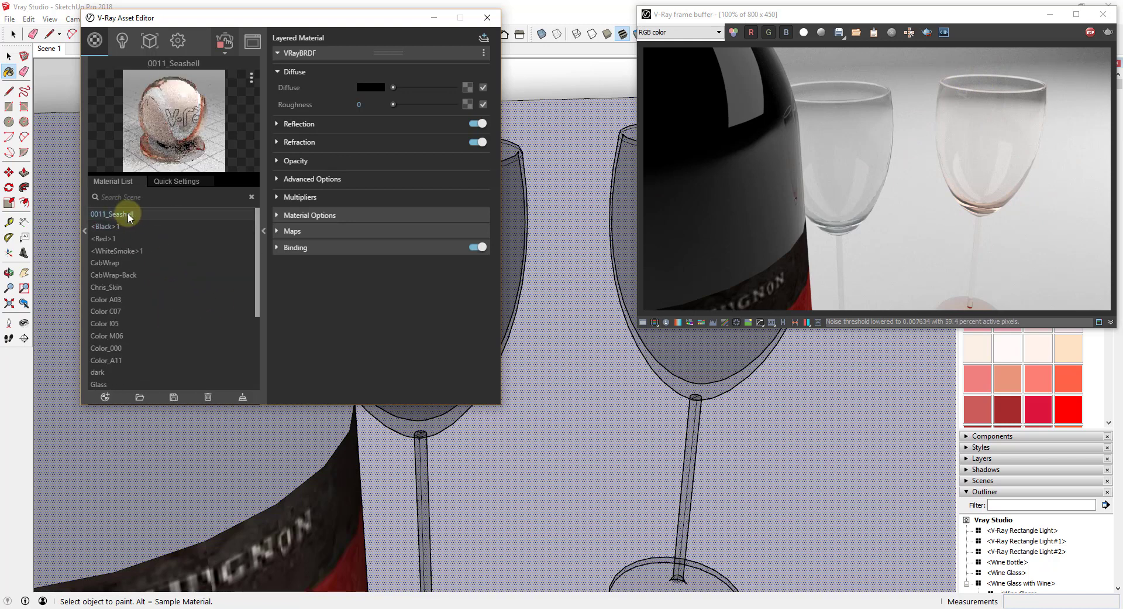
{"action": "left_click", "coordinate": [277, 124]}
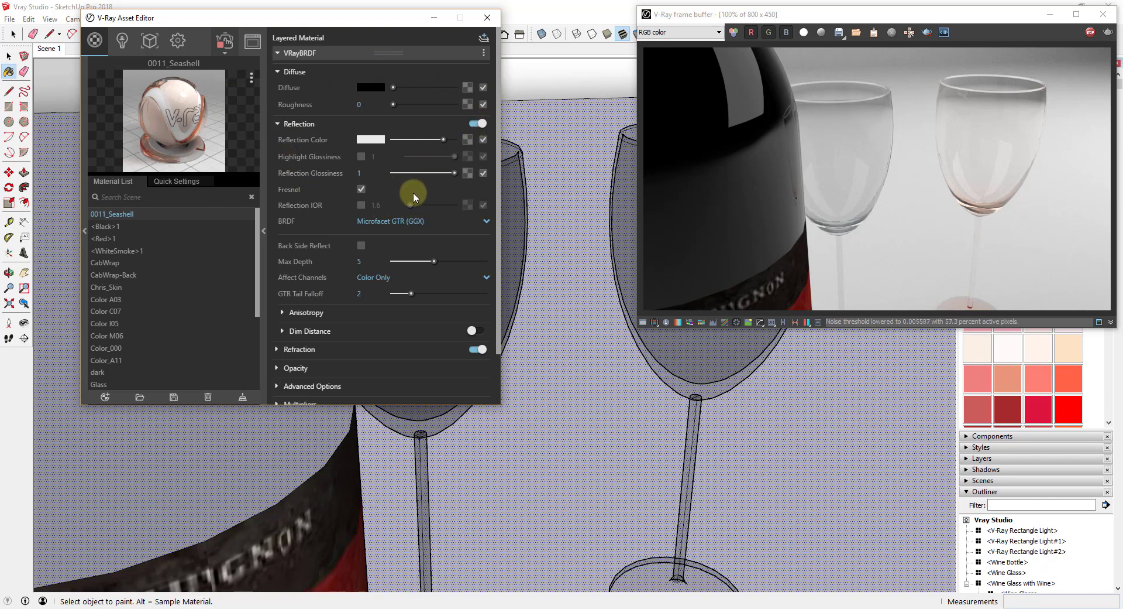
{"action": "left_click", "coordinate": [289, 127]}
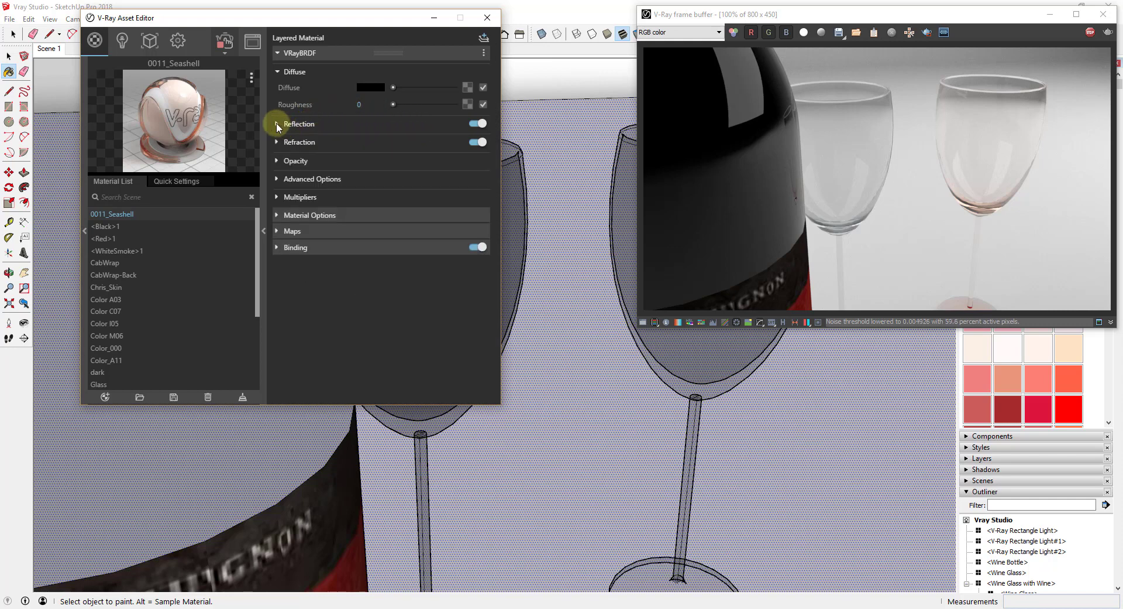
{"action": "left_click", "coordinate": [277, 125]}
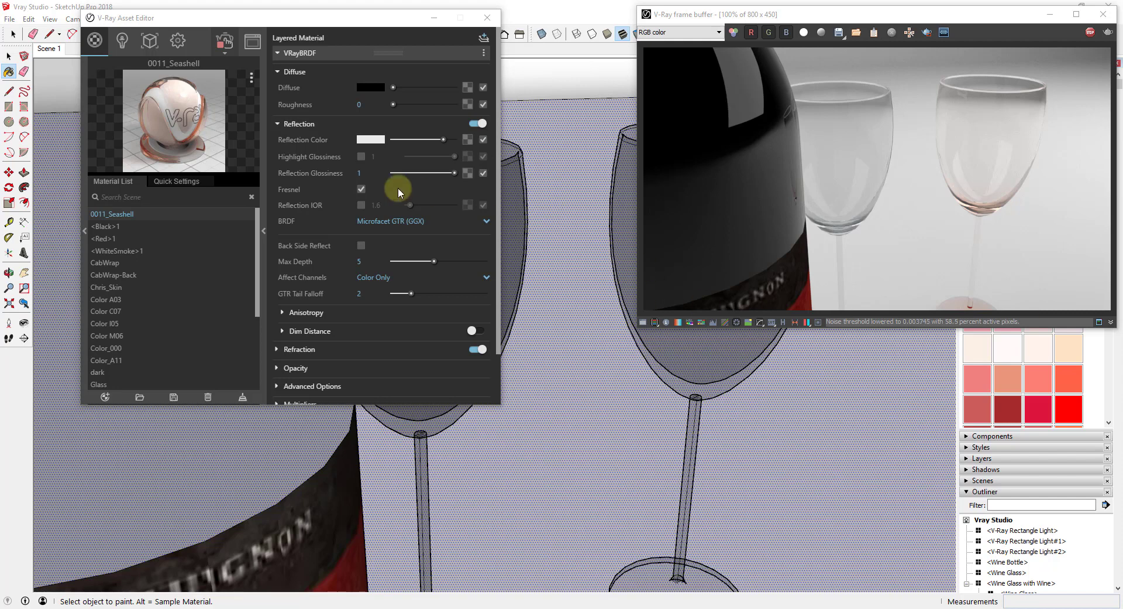
- Apply black (0, 0, 0) as the 0011_Seashell material's reflection color
{"action": "left_click", "coordinate": [376, 142]}
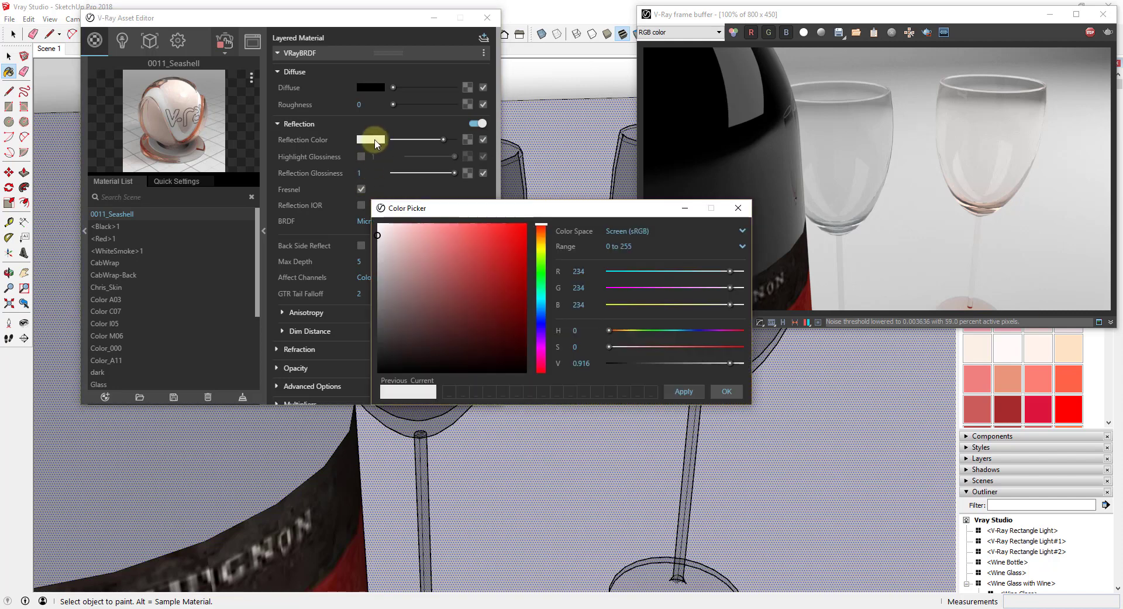
{"action": "left_click_drag", "start_coordinate": [431, 267], "coordinate": [531, 381]}
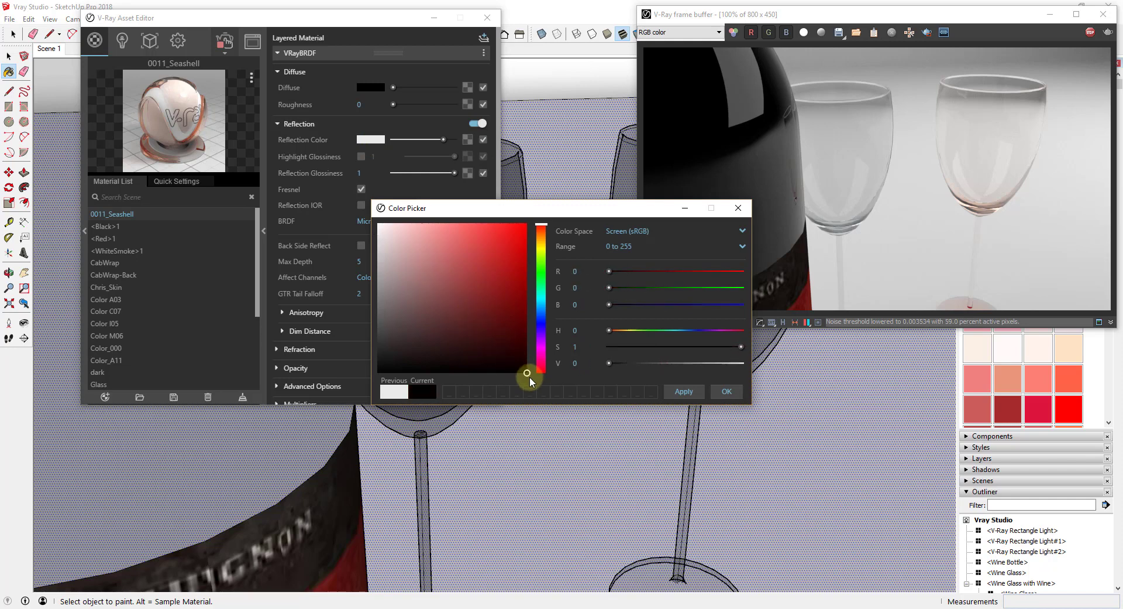
{"action": "left_click", "coordinate": [421, 394]}
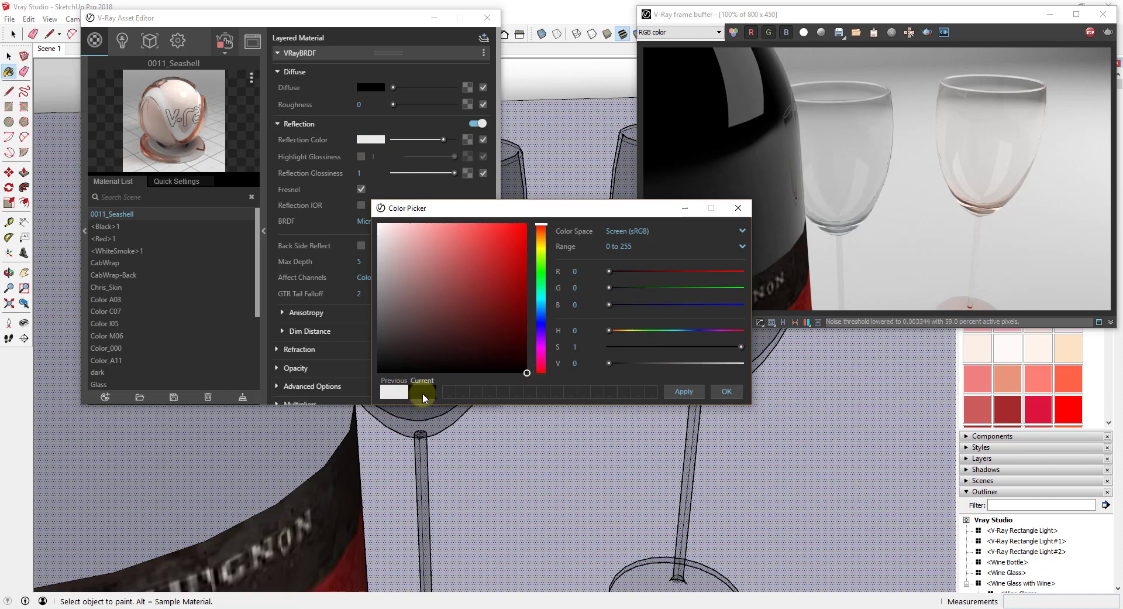
{"action": "left_click", "coordinate": [684, 391]}
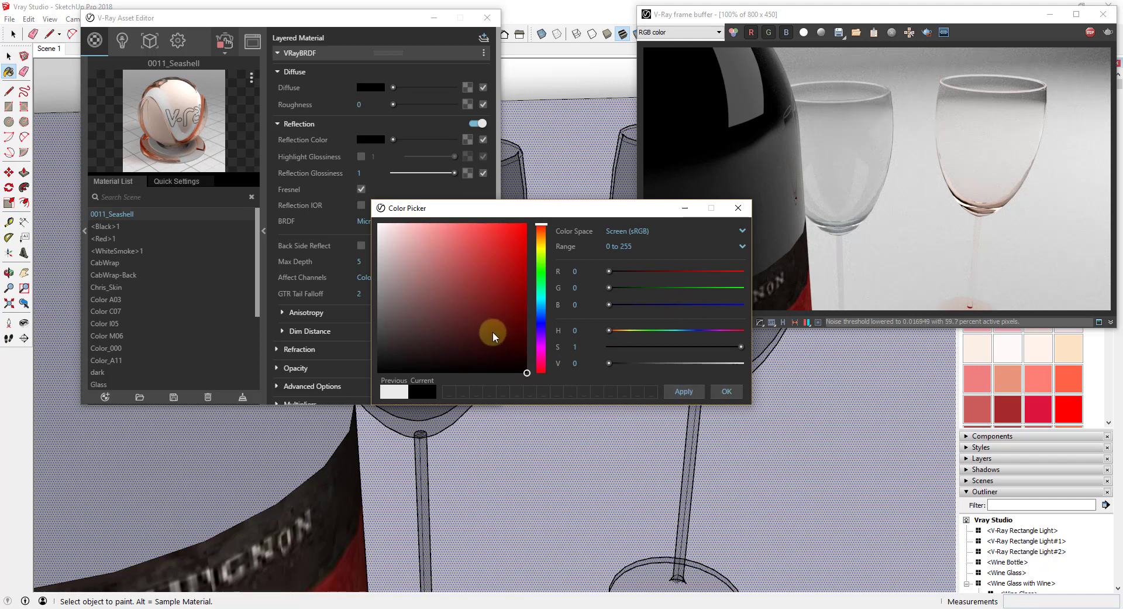
- Try muted red (150, 79, 79) and white as the reflection color, settling on pure red (255, 0, 0)
{"action": "left_click_drag", "start_coordinate": [493, 336], "coordinate": [448, 284]}
{"action": "left_click", "coordinate": [685, 391]}
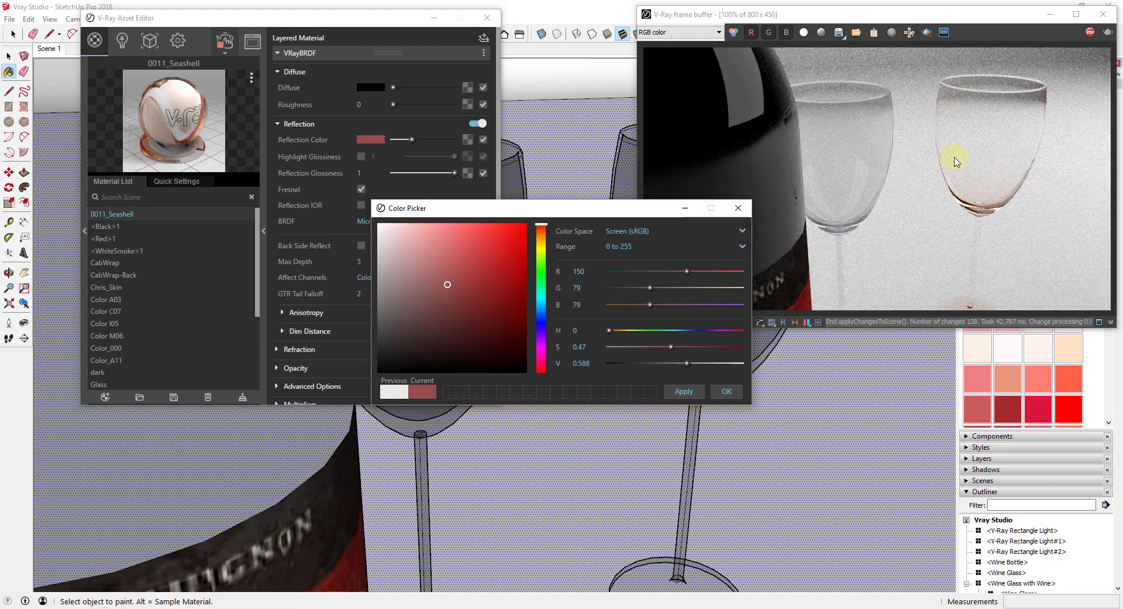
{"action": "left_click_drag", "start_coordinate": [450, 285], "coordinate": [359, 231]}
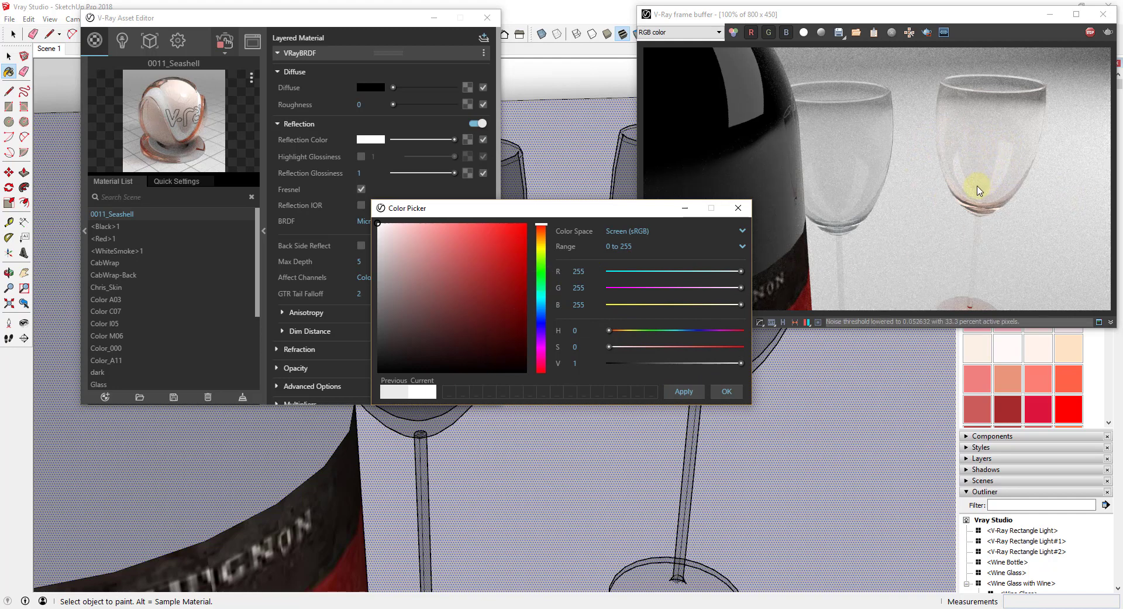
{"action": "left_click_drag", "start_coordinate": [444, 227], "coordinate": [528, 224]}
{"action": "left_click", "coordinate": [683, 391]}
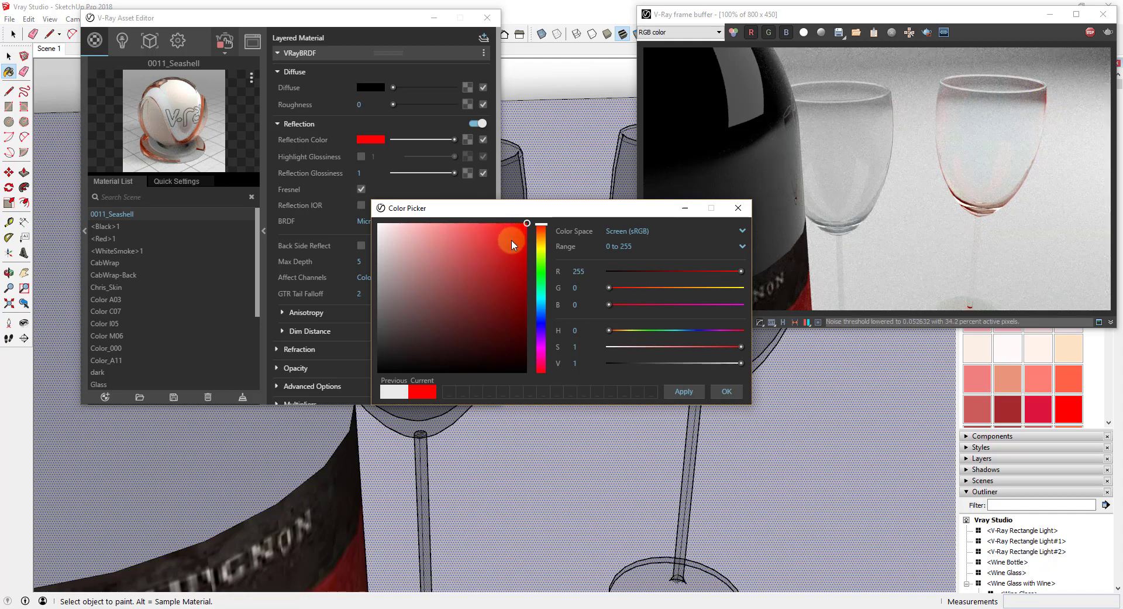
- Set the 0011_Seashell material's reflection color to white (255, 255, 255) and expand its Refraction settings
{"action": "left_click_drag", "start_coordinate": [514, 241], "coordinate": [345, 215]}
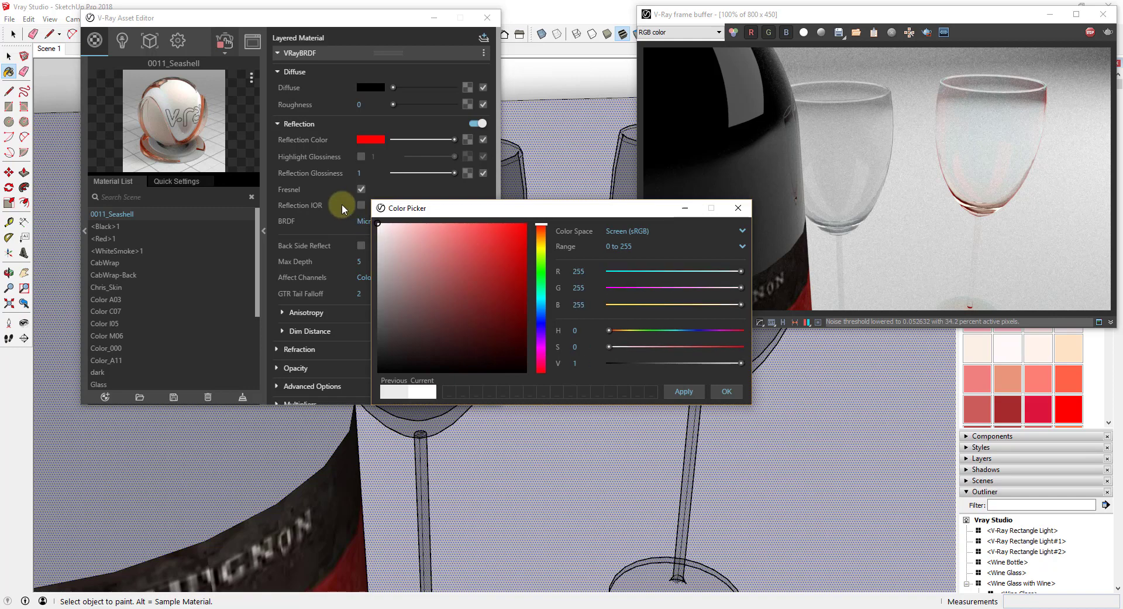
{"action": "left_click", "coordinate": [682, 393]}
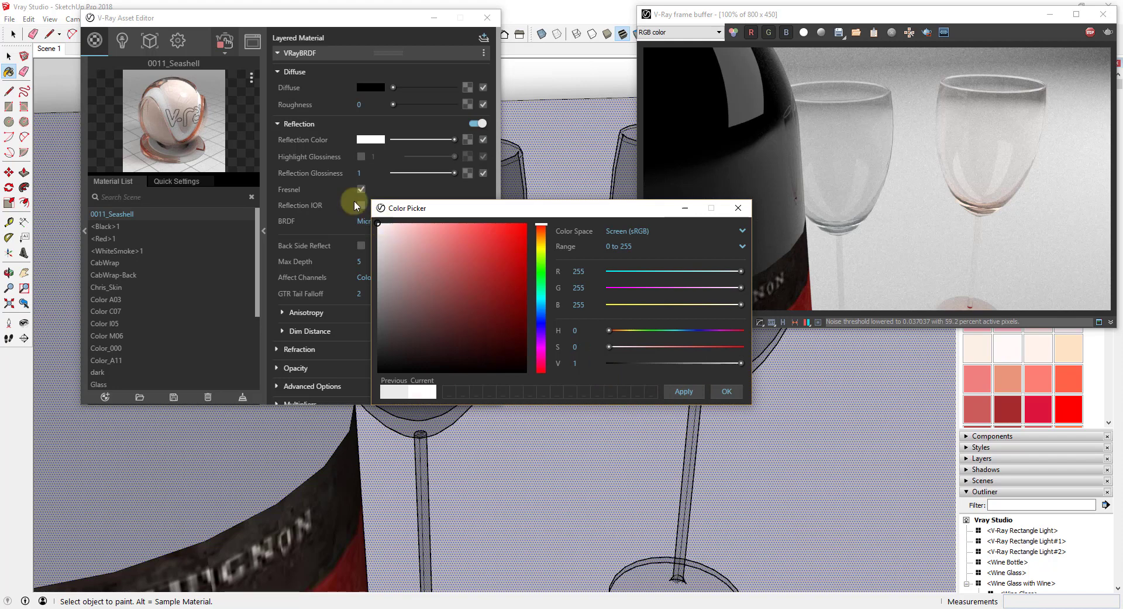
{"action": "left_click", "coordinate": [726, 391]}
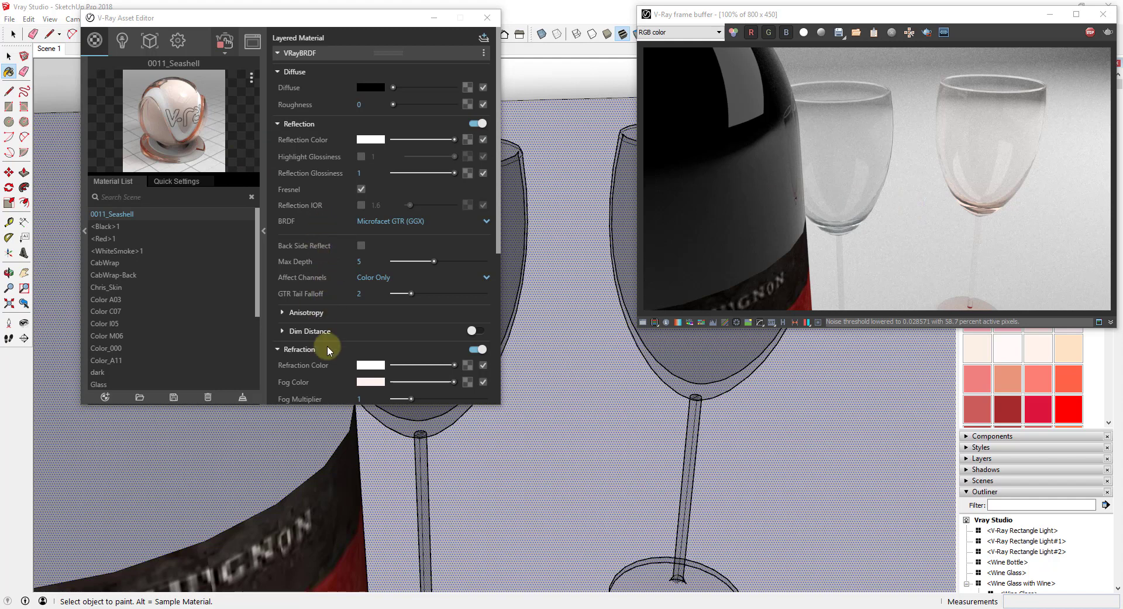
- Open the 0011_Seashell material's refraction color for editing and apply black (0, 0, 0)
{"action": "scroll", "coordinate": [350, 322], "scroll_direction": "down", "scroll_amount": 4}
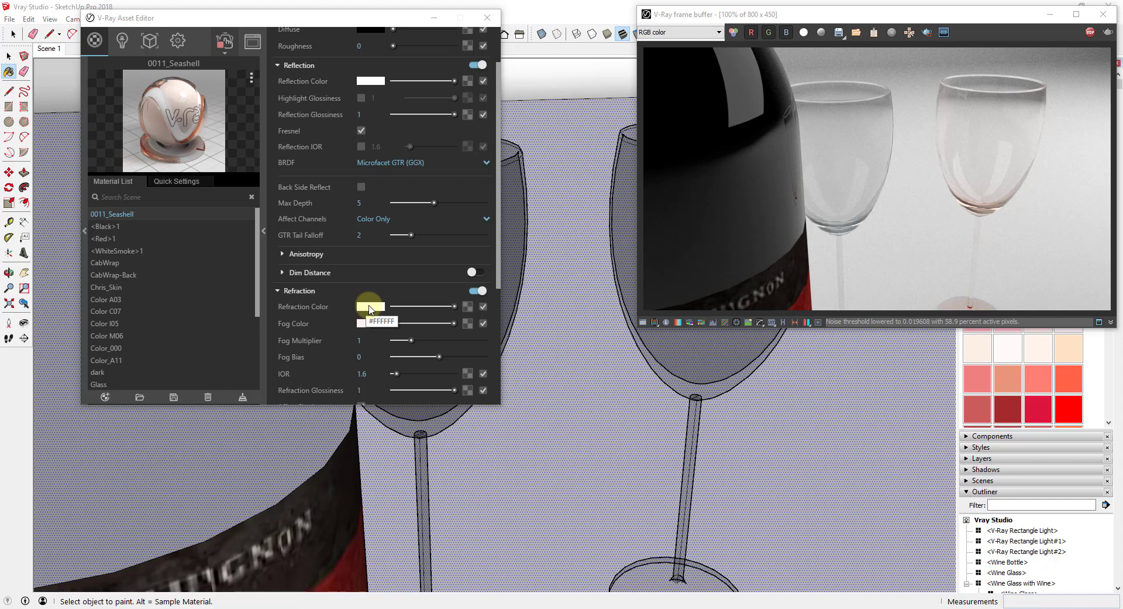
{"action": "left_click", "coordinate": [974, 148]}
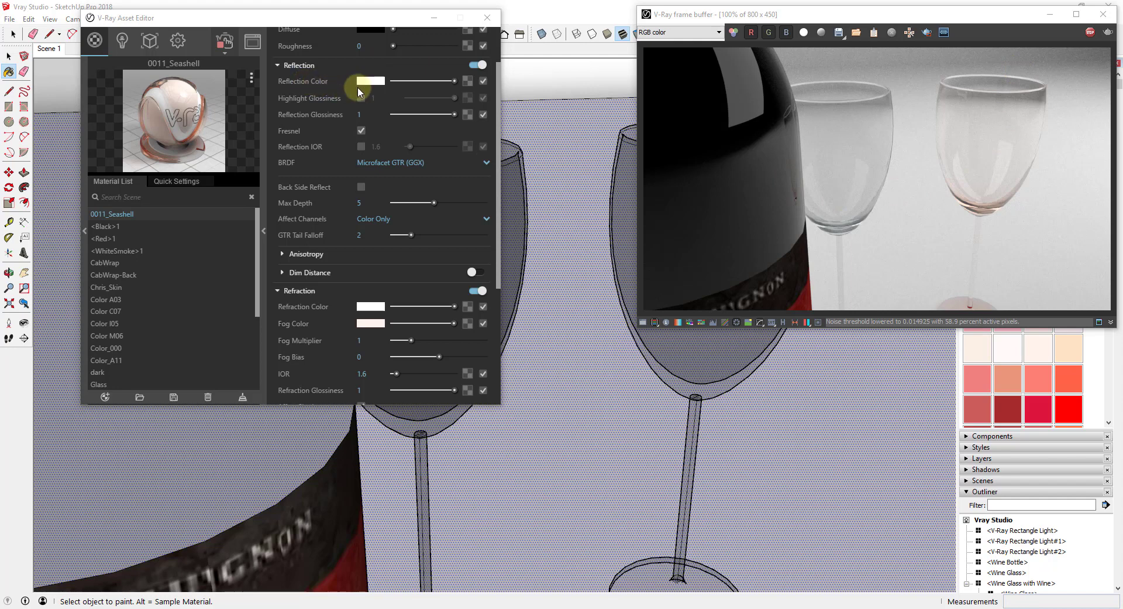
{"action": "left_click", "coordinate": [368, 306]}
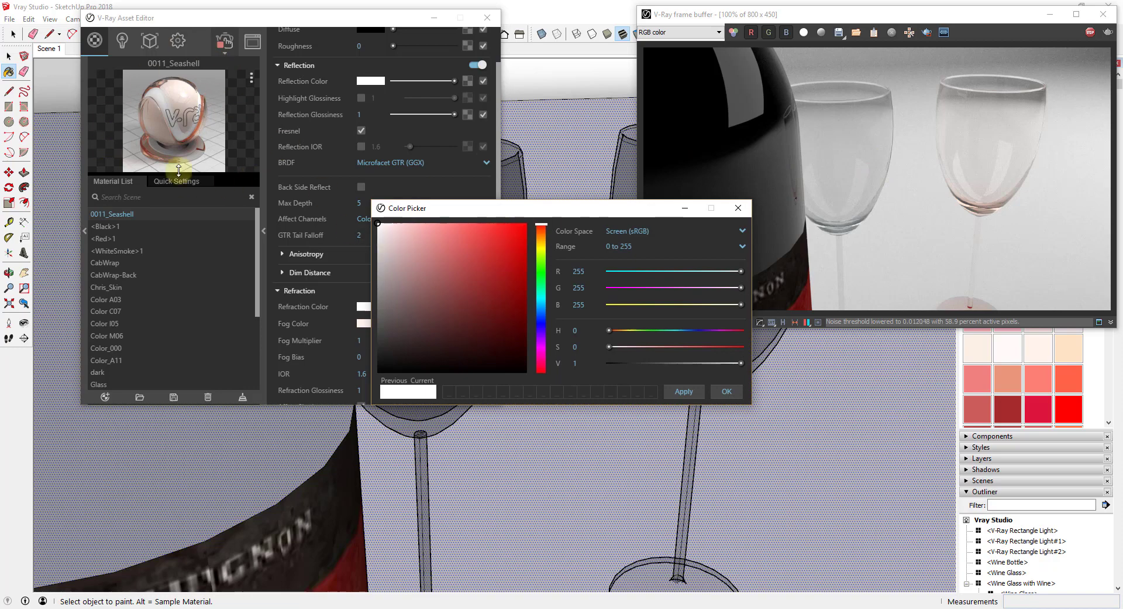
{"action": "left_click_drag", "start_coordinate": [520, 342], "coordinate": [529, 377]}
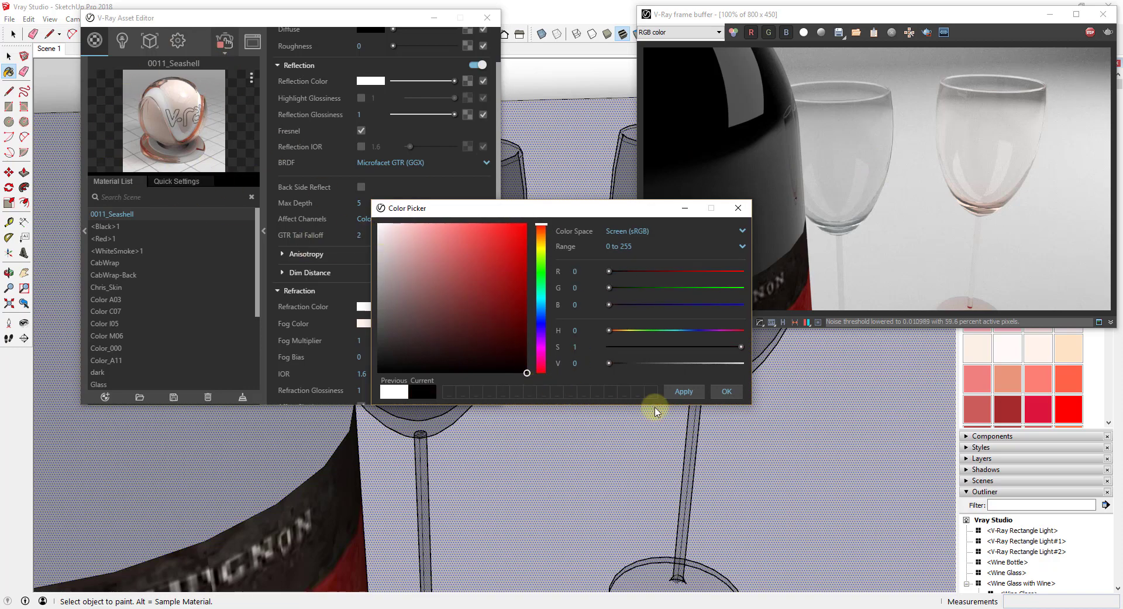
{"action": "left_click", "coordinate": [684, 392]}
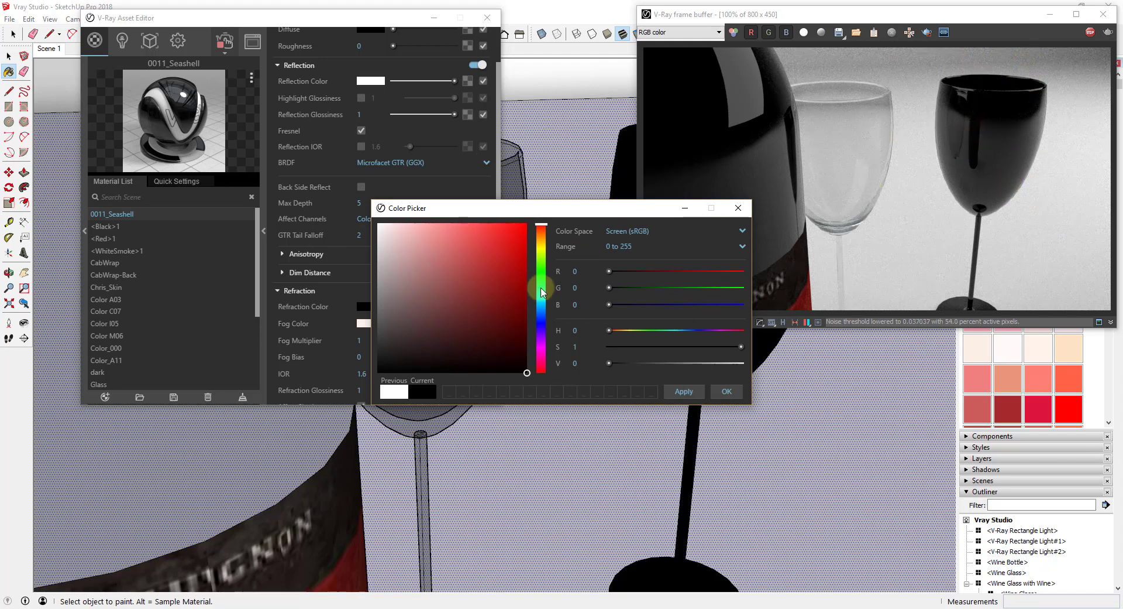
- Try muted red (177, 86, 86), pinkish gray (180, 163, 163), gray (179, 179, 179) and light gray (235, 233, 233) as the refraction color
{"action": "mouse_move", "coordinate": [496, 296]}
{"action": "left_mouse_down"}
{"action": "mouse_move", "coordinate": [477, 301]}
{"action": "mouse_move", "coordinate": [452, 282]}
{"action": "mouse_move", "coordinate": [454, 269]}
{"action": "left_mouse_up"}
{"action": "left_click", "coordinate": [687, 391]}
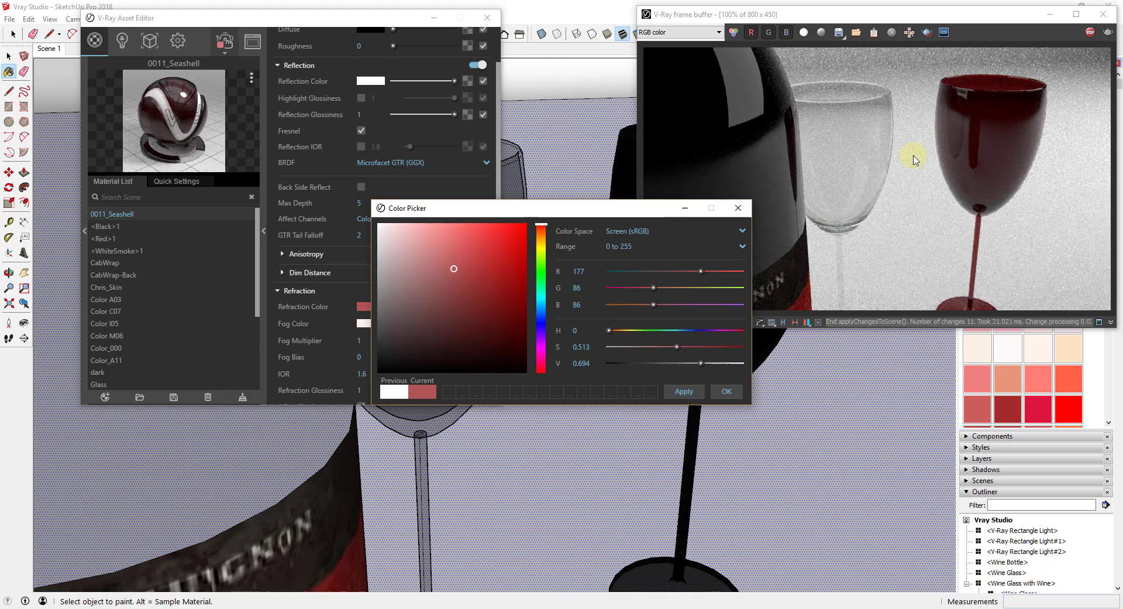
{"action": "left_click_drag", "start_coordinate": [455, 271], "coordinate": [392, 267]}
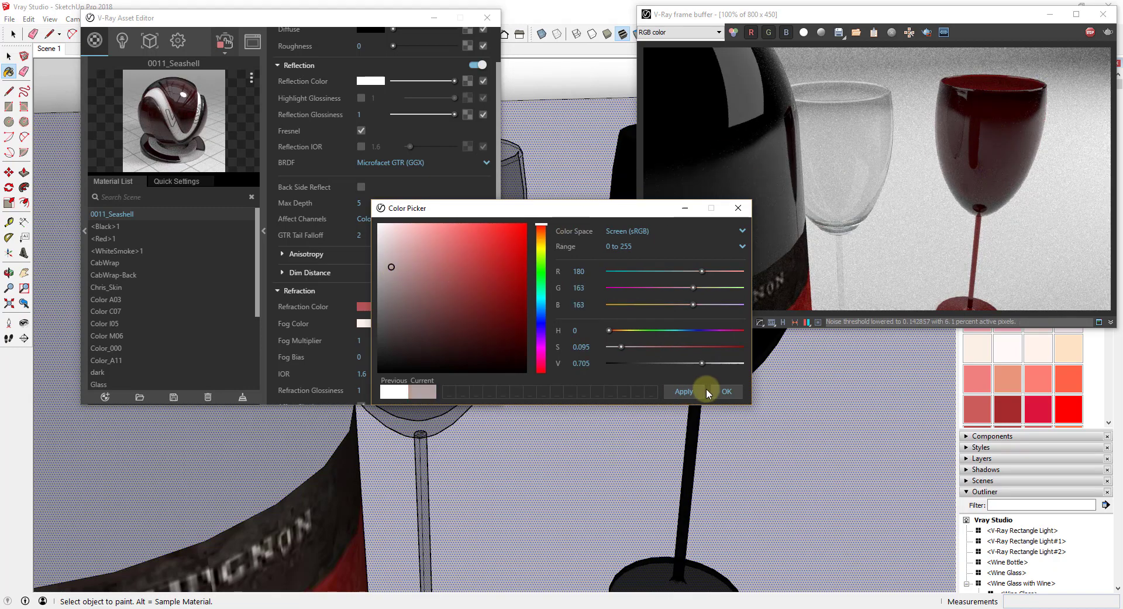
{"action": "left_click", "coordinate": [740, 392]}
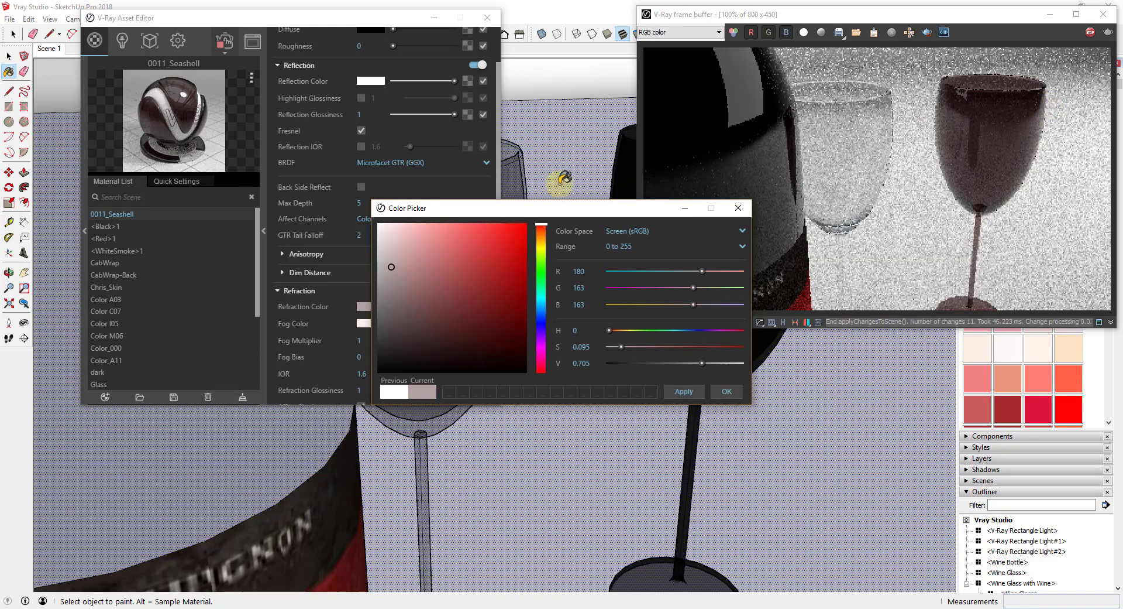
{"action": "left_click_drag", "start_coordinate": [389, 263], "coordinate": [378, 271]}
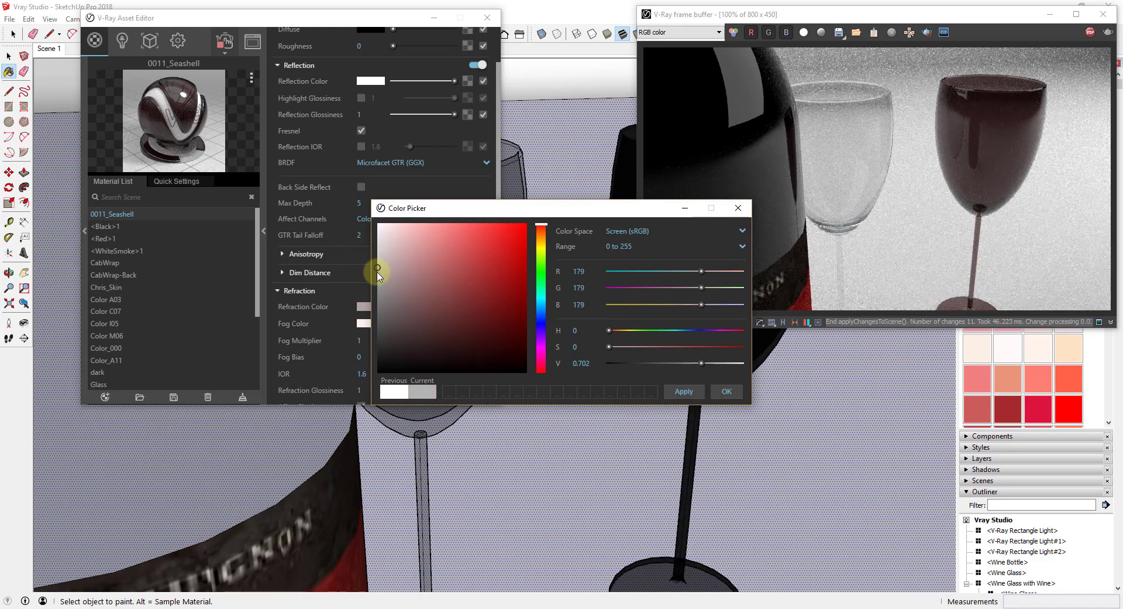
{"action": "left_click", "coordinate": [682, 391]}
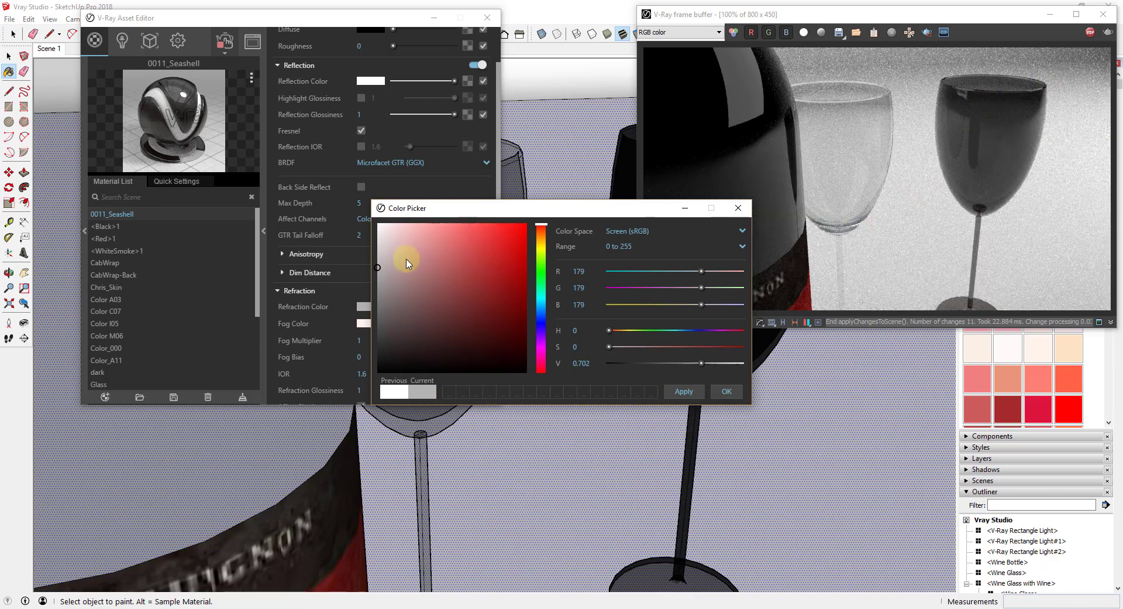
{"action": "mouse_move", "coordinate": [408, 264]}
{"action": "left_mouse_down"}
{"action": "mouse_move", "coordinate": [377, 250]}
{"action": "mouse_move", "coordinate": [378, 235]}
{"action": "left_mouse_up"}
{"action": "left_click", "coordinate": [676, 391]}
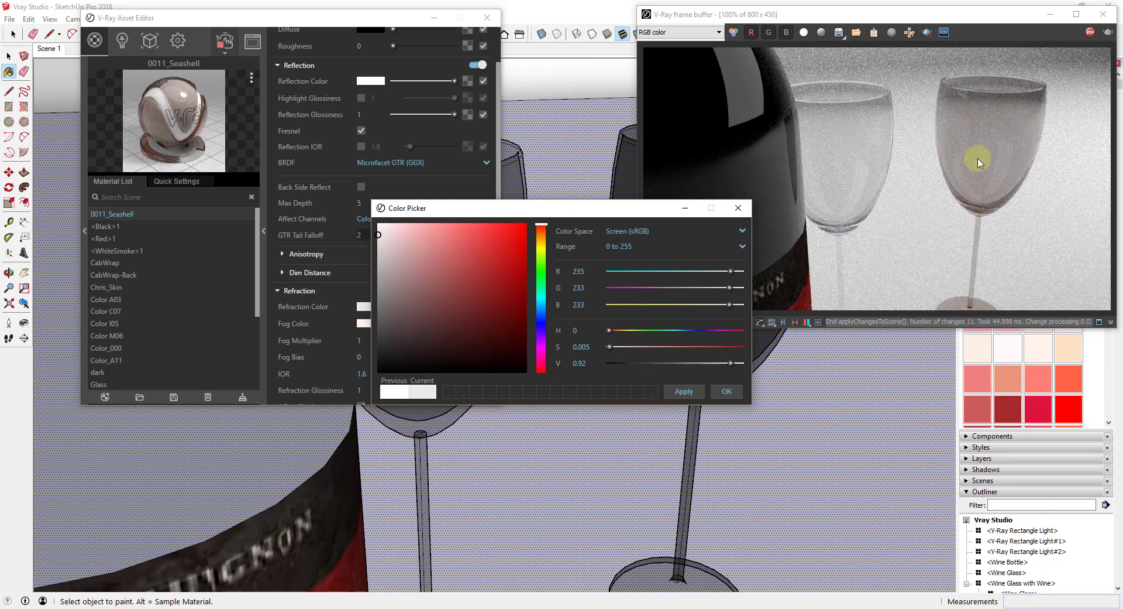
- Compare white (255, 255, 255) and near-white (252, 252, 252) as the refraction color, settling on (249, 249, 249)
{"action": "left_click_drag", "start_coordinate": [392, 234], "coordinate": [360, 211]}
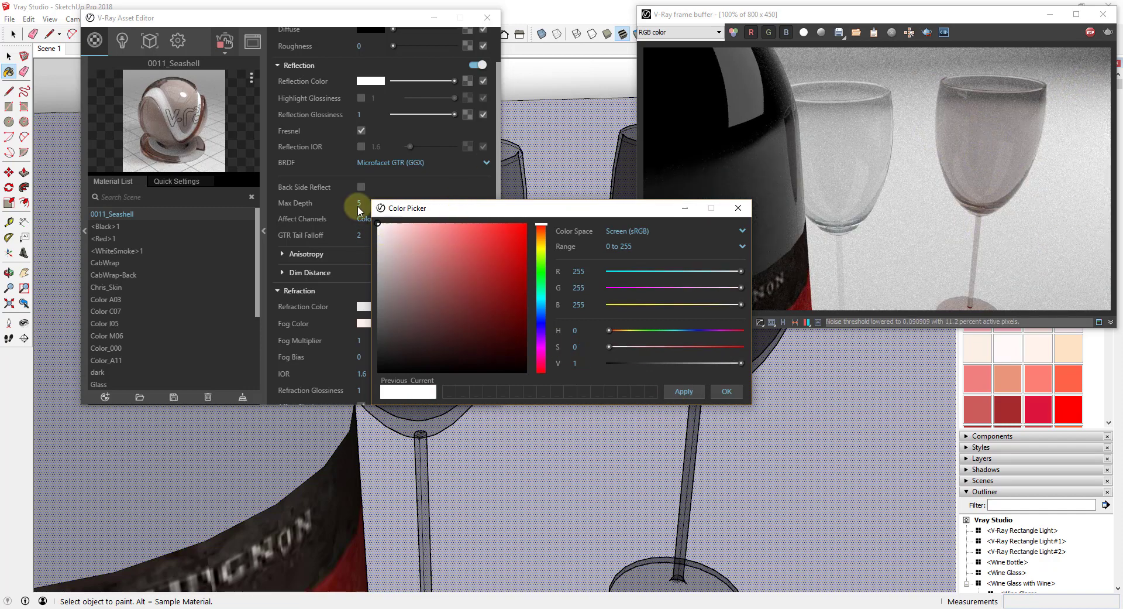
{"action": "left_click", "coordinate": [683, 391]}
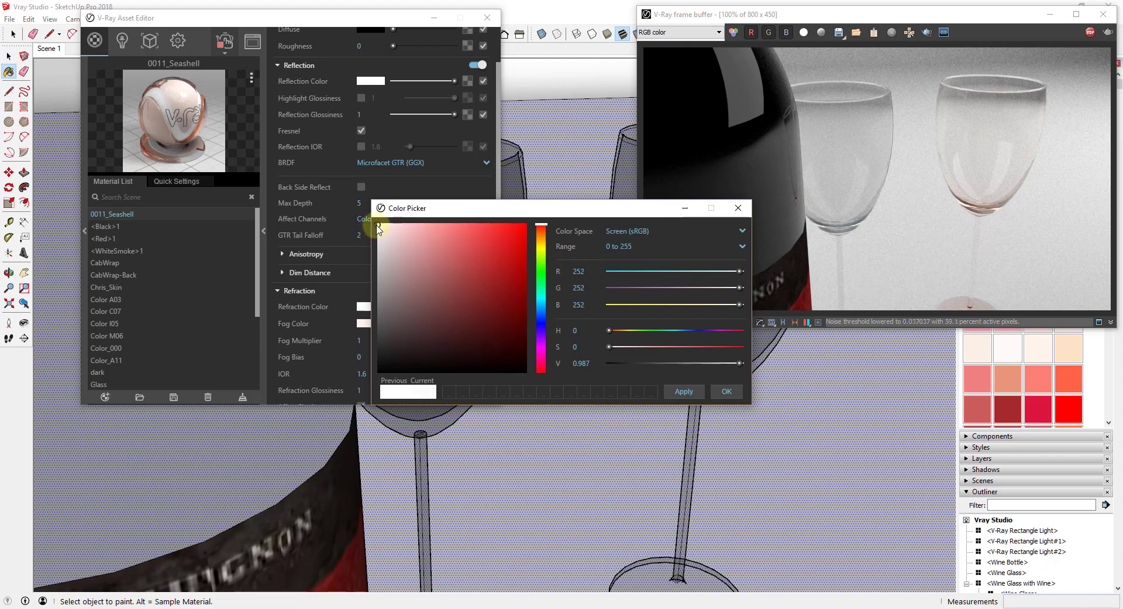
{"action": "left_click", "coordinate": [684, 391]}
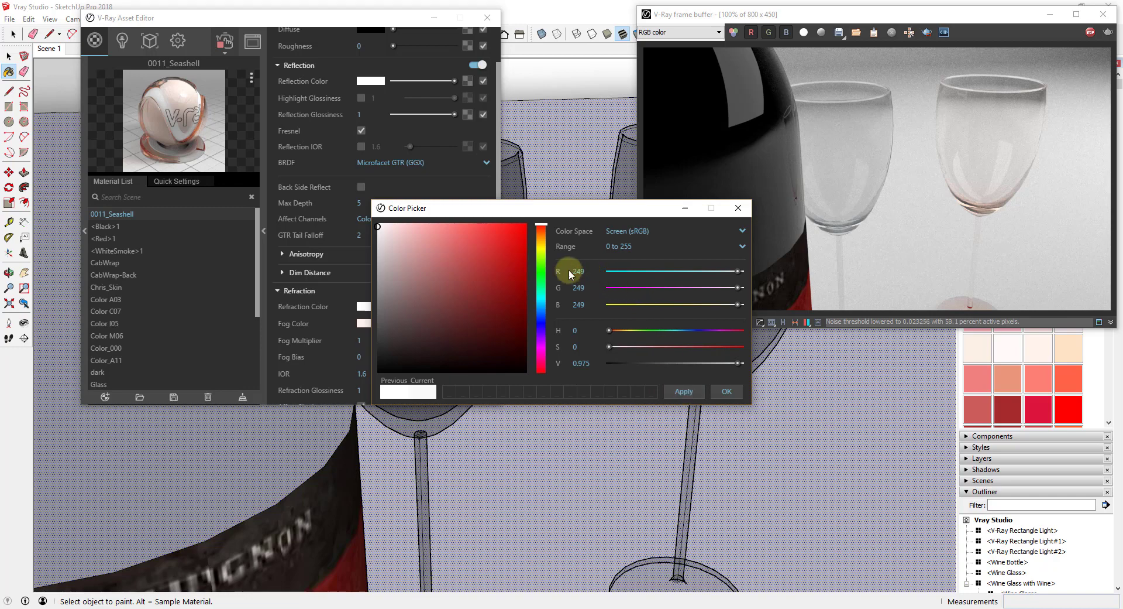
{"action": "left_click", "coordinate": [683, 391]}
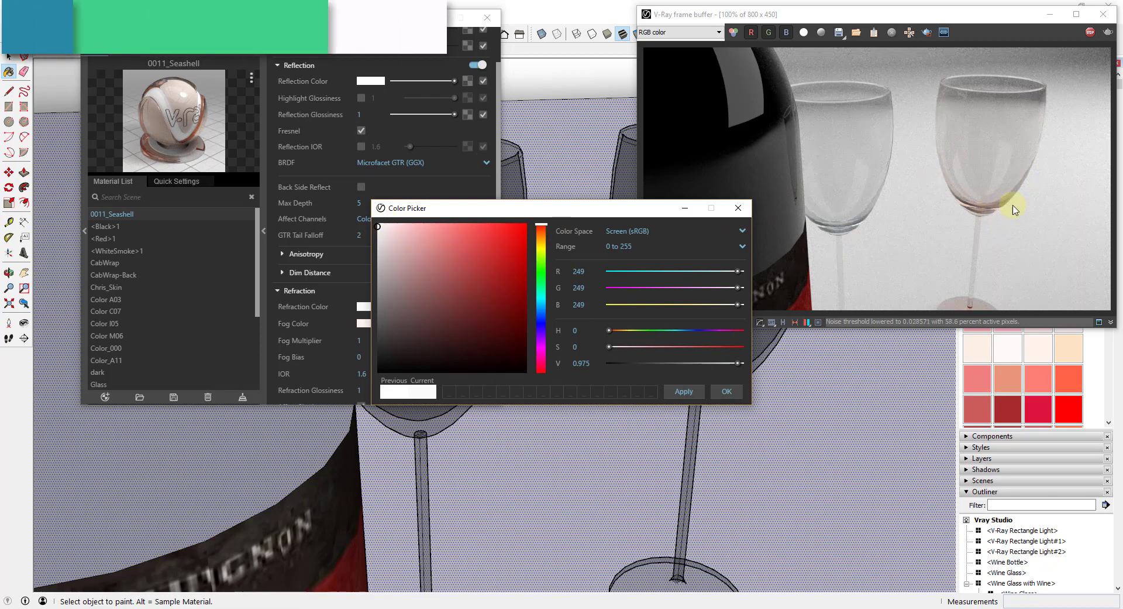
{"action": "left_click", "coordinate": [727, 392]}
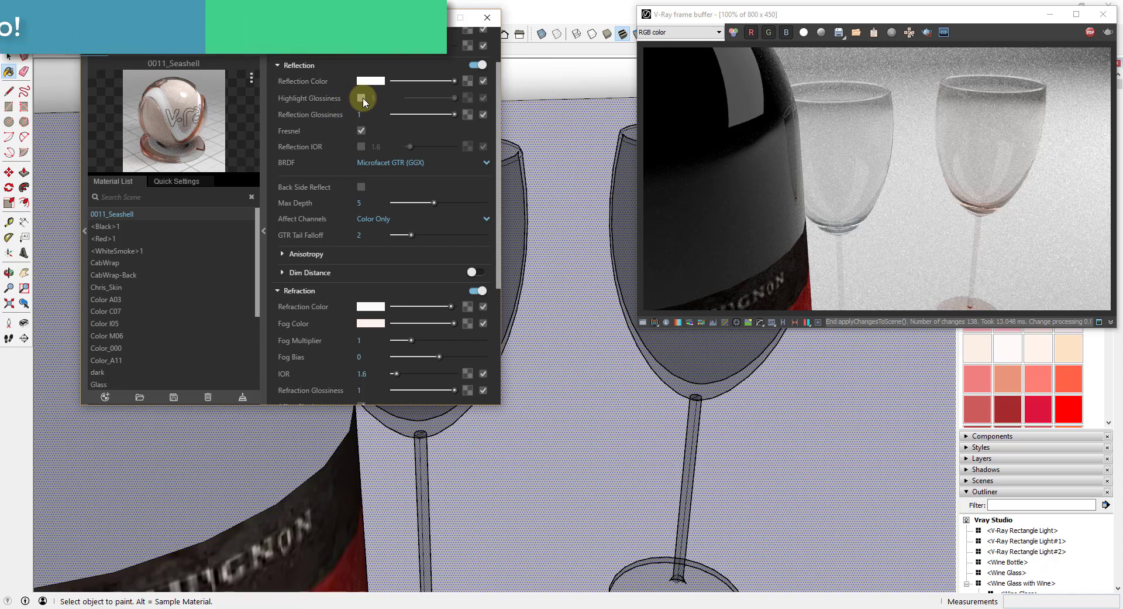
- Try enabling Highlight Glossiness for the 0011_Seashell material
{"action": "mouse_move", "coordinate": [328, 101]}
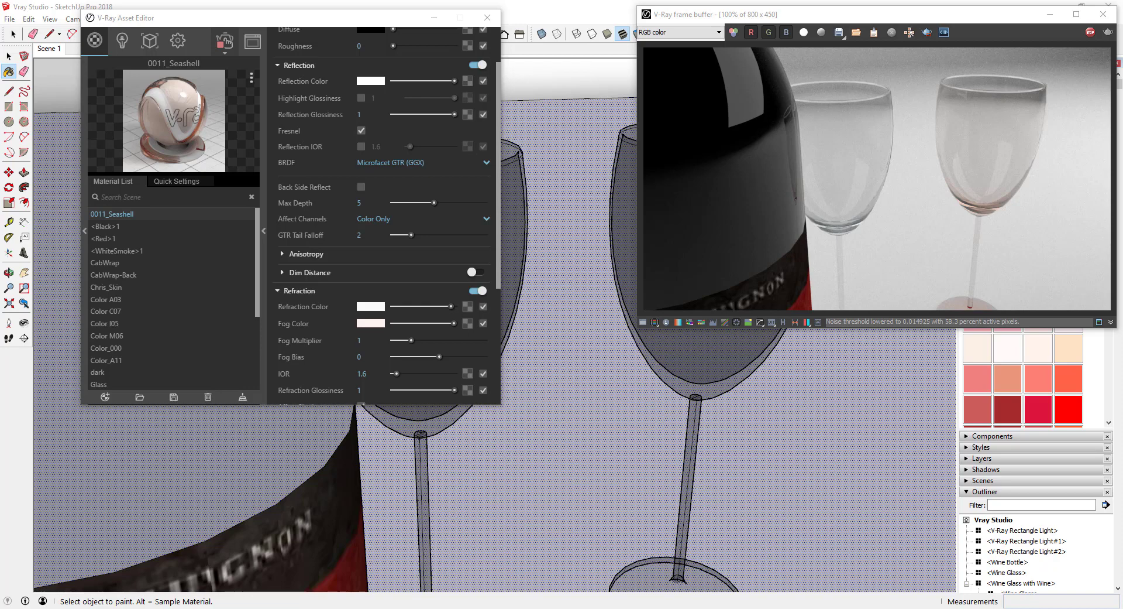
{"action": "left_click", "coordinate": [362, 98]}
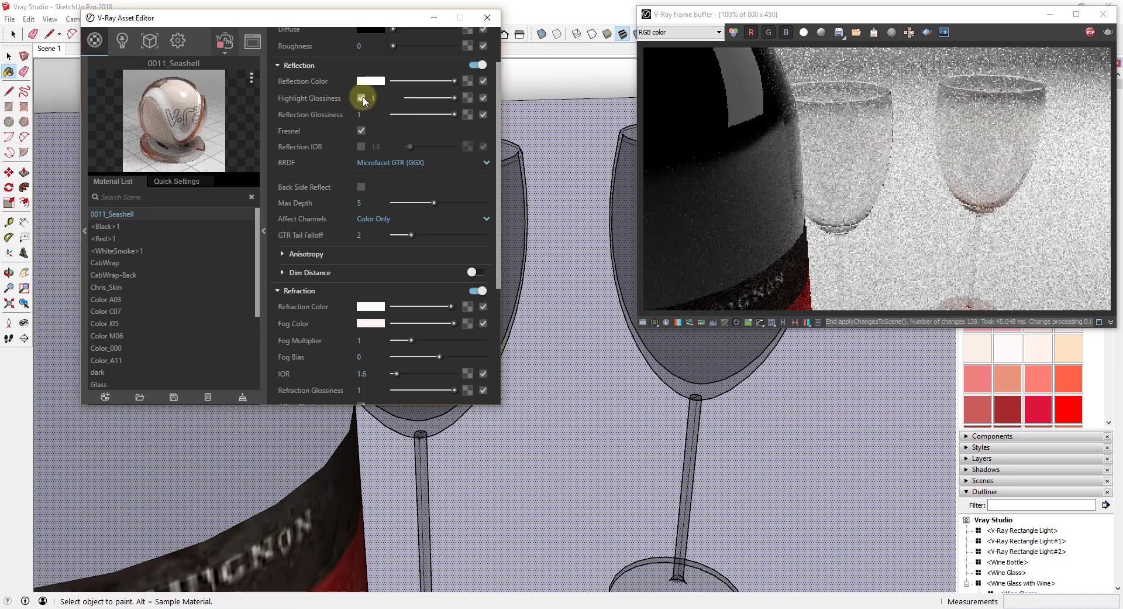
- Select the <Black>1 bottle material, try its Highlight Glossiness at 0.75, and disable that option again
{"action": "left_click", "coordinate": [110, 226]}
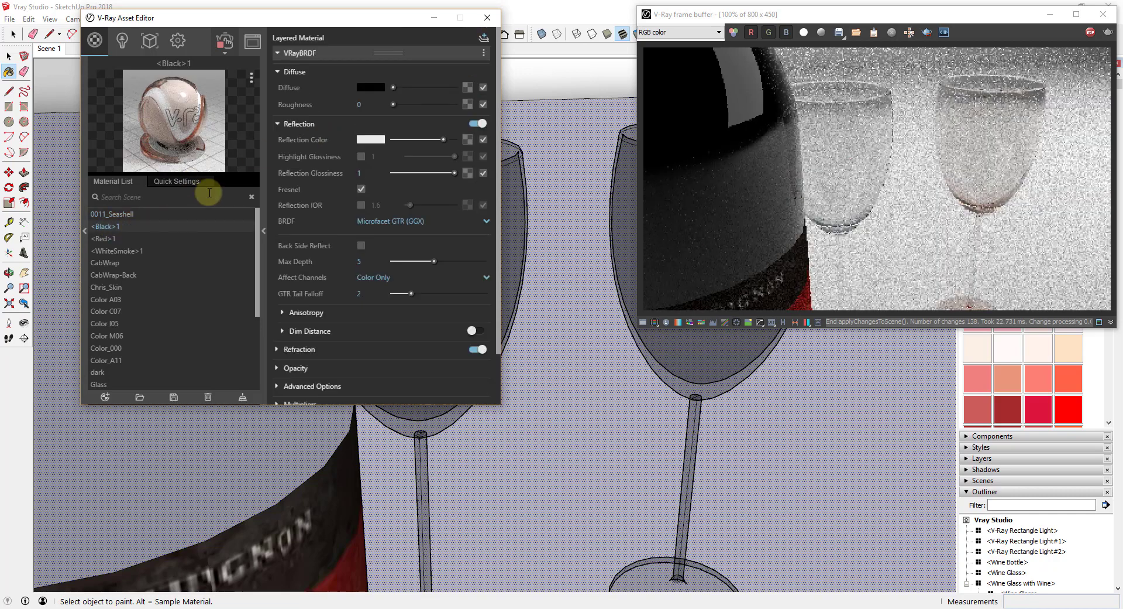
{"action": "left_click", "coordinate": [361, 156]}
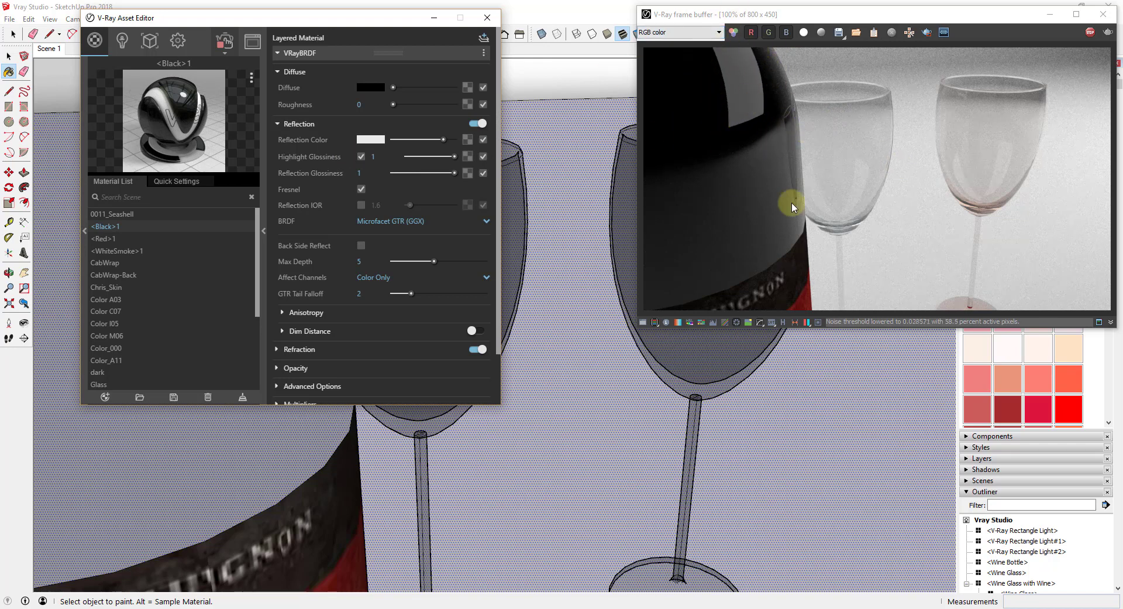
{"action": "left_click", "coordinate": [361, 156]}
{"action": "type", "text": "0.75"}
{"action": "key", "text": "Return"}
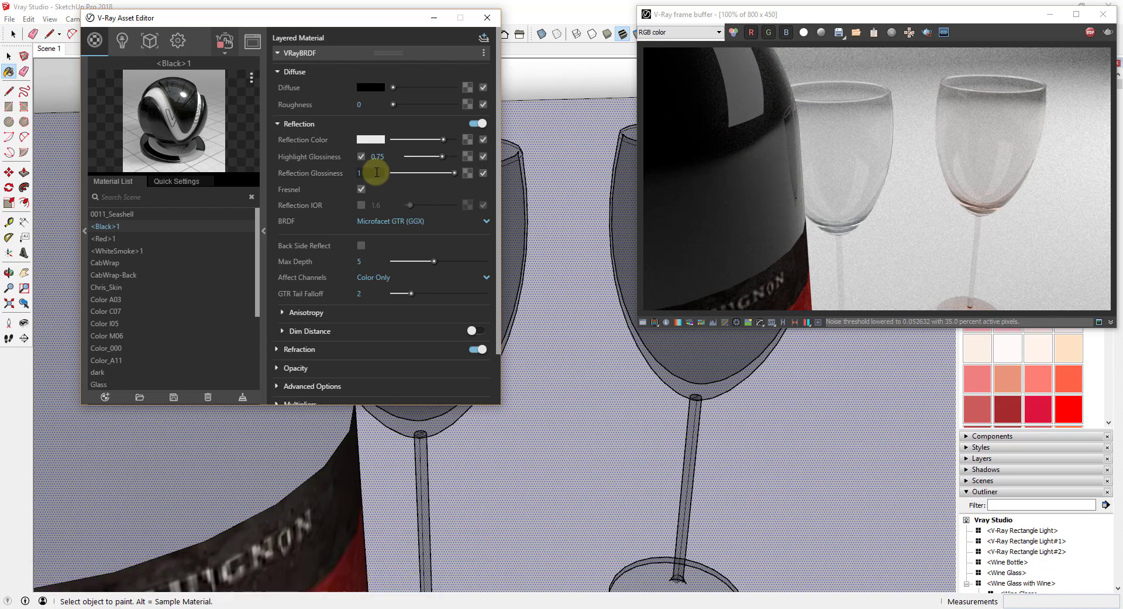
{"action": "left_click", "coordinate": [361, 156]}
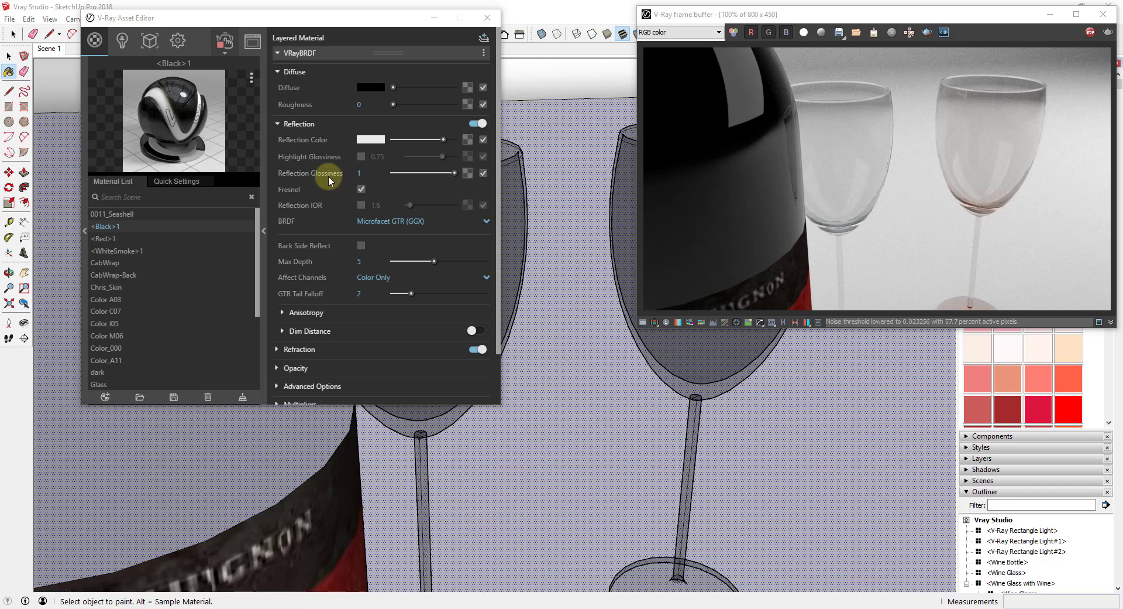
- Try a Reflection Glossiness of 0.8 on the <Black>1 material, then restore it to 1
{"action": "mouse_move", "coordinate": [327, 177]}
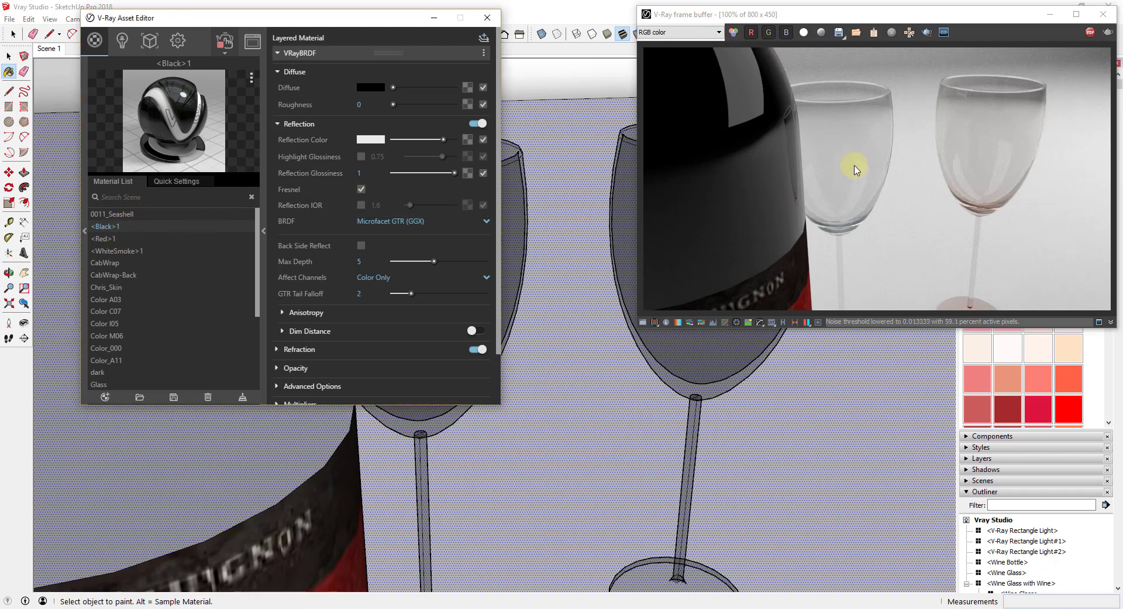
{"action": "left_click", "coordinate": [372, 172]}
{"action": "type", "text": "0.8"}
{"action": "key", "text": "Return"}
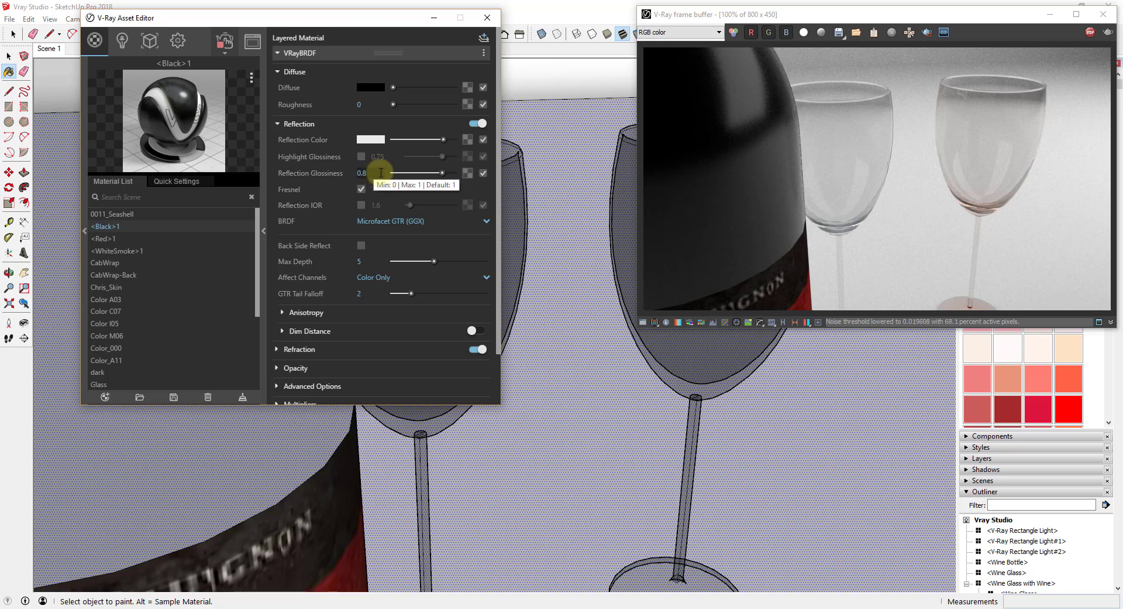
{"action": "double_click", "coordinate": [381, 172]}
{"action": "type", "text": "1"}
{"action": "key", "text": "Return"}
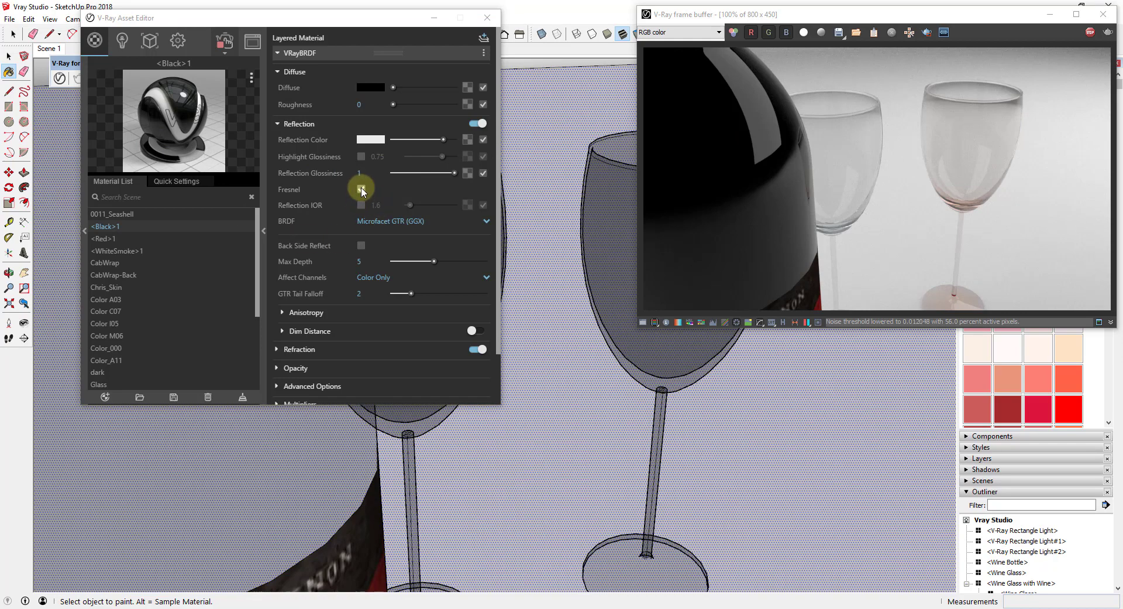
- Turn Fresnel off and back on, first for the <Black>1 material and then for 0011_Seashell, to compare their rendered reflections
{"action": "left_click", "coordinate": [361, 189]}
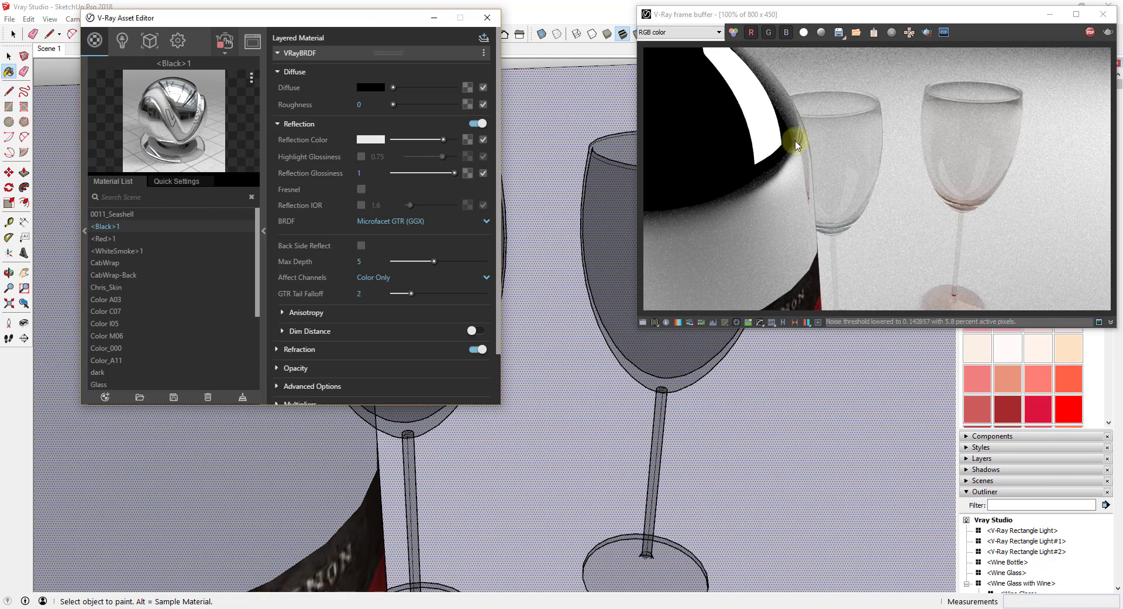
{"action": "left_click", "coordinate": [362, 189]}
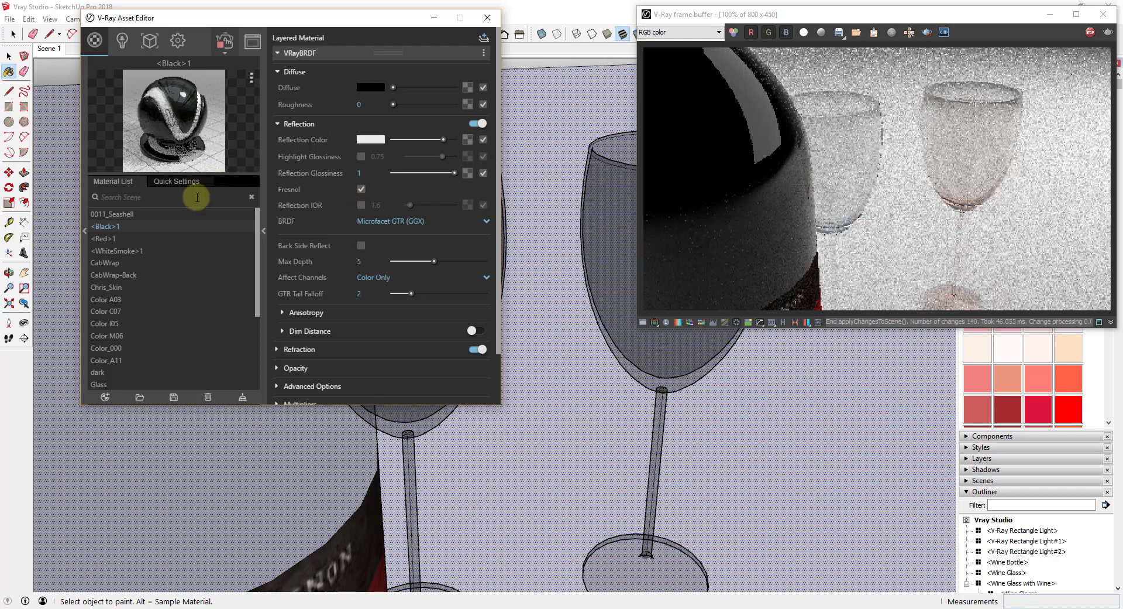
{"action": "left_click", "coordinate": [124, 212]}
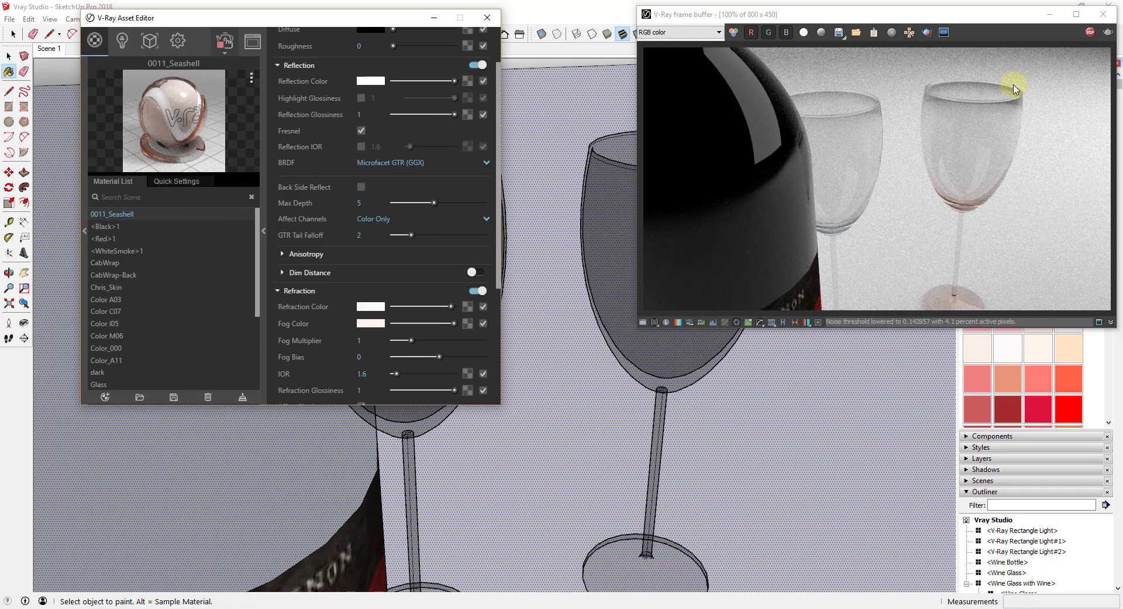
{"action": "left_click", "coordinate": [361, 131]}
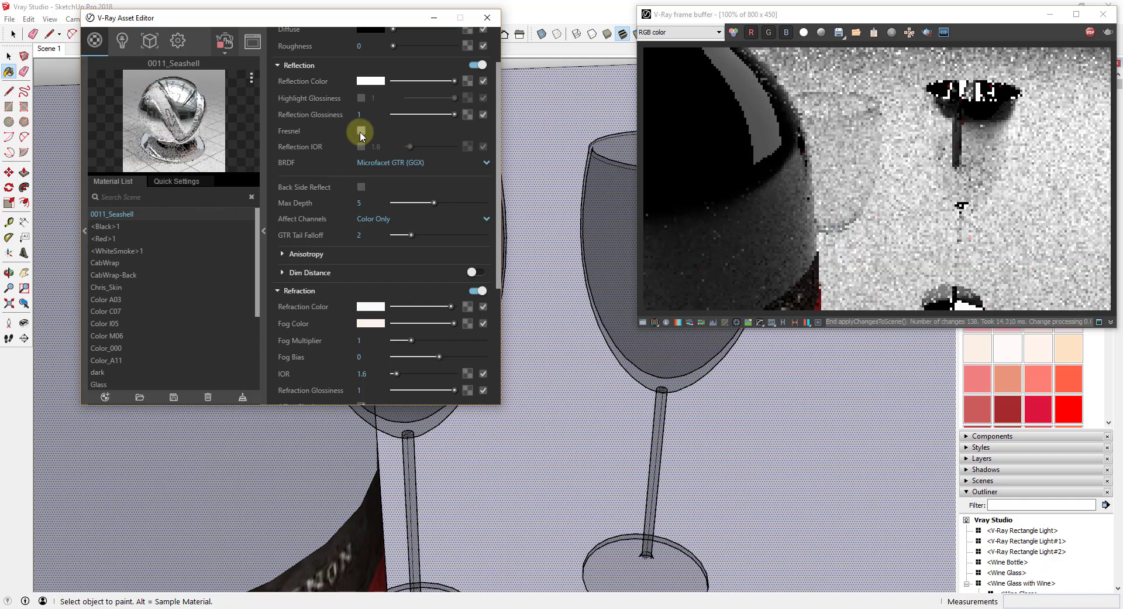
{"action": "left_click", "coordinate": [976, 209]}
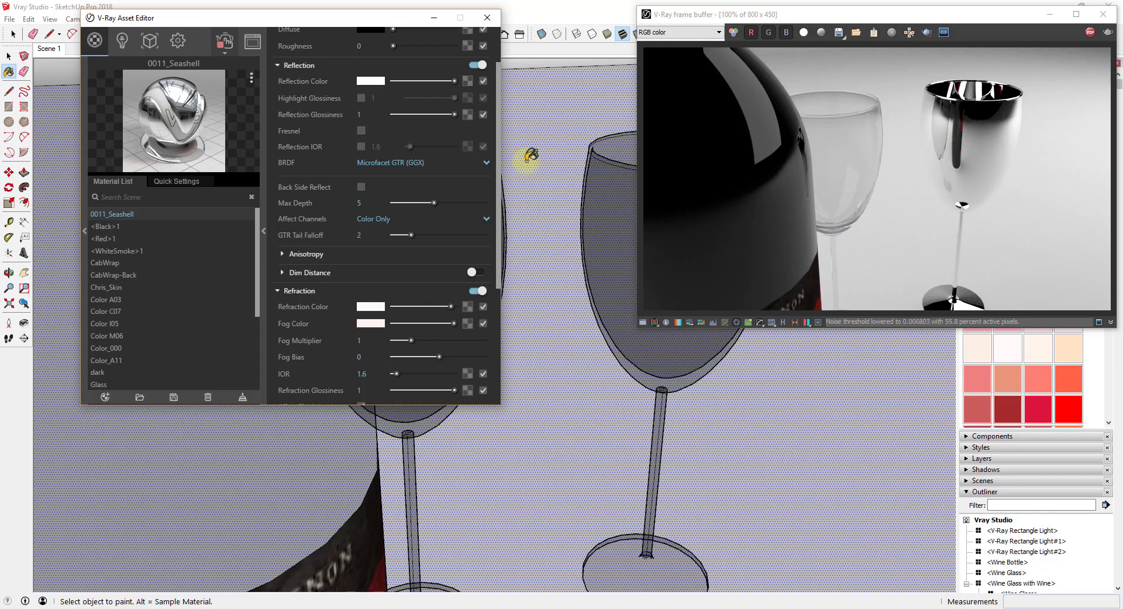
{"action": "left_click", "coordinate": [361, 131]}
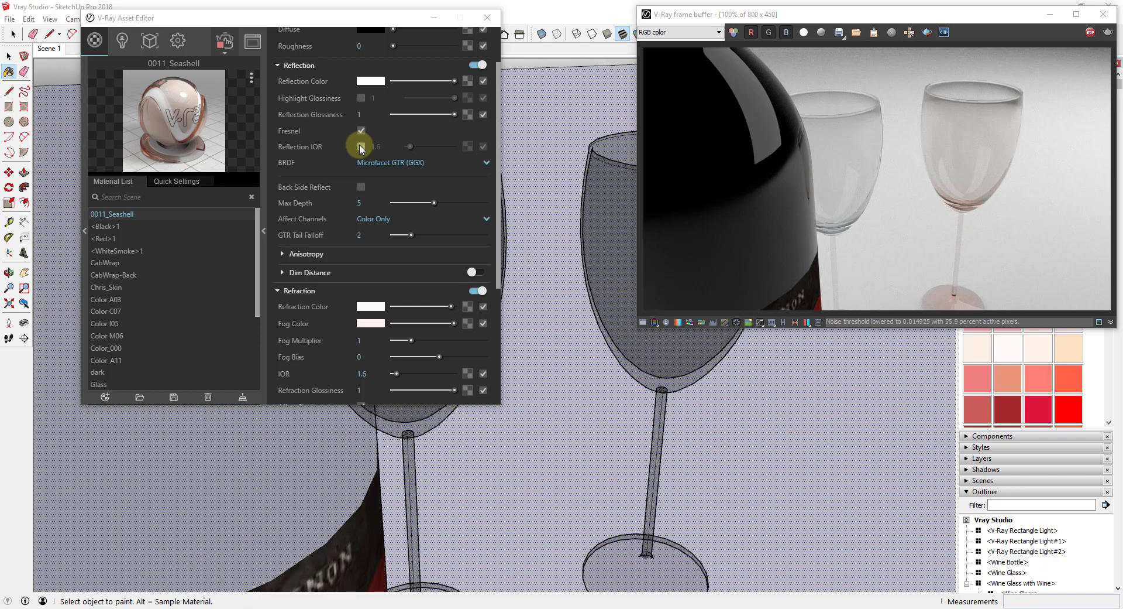
- Enable Reflection IOR for the <Black>1 material and try values of 18 and 25 in the interactive render
{"action": "left_click", "coordinate": [113, 227]}
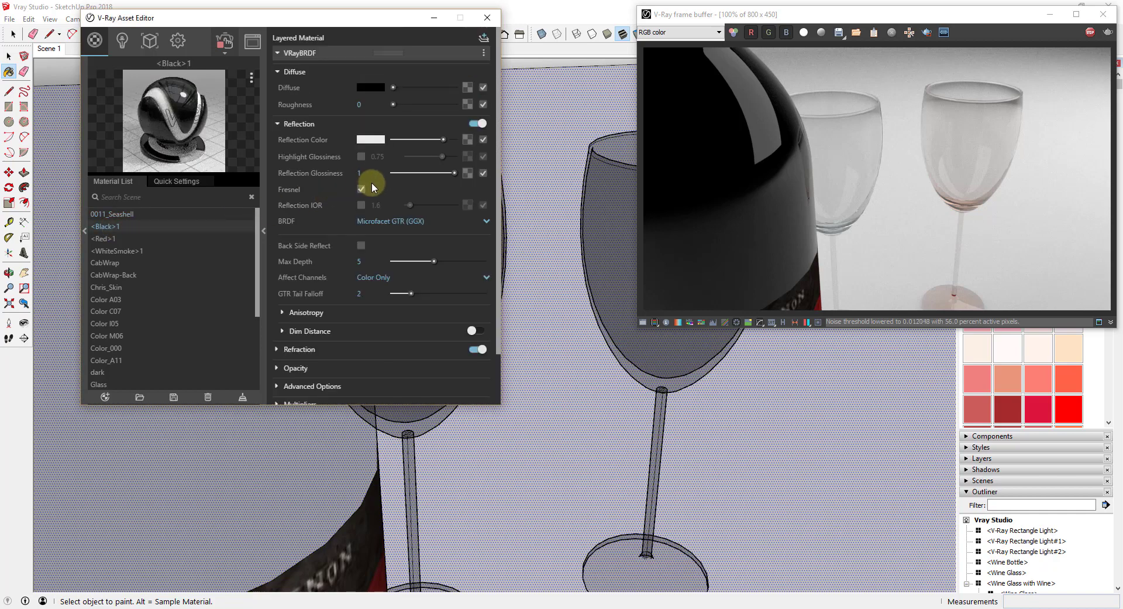
{"action": "left_click", "coordinate": [363, 205]}
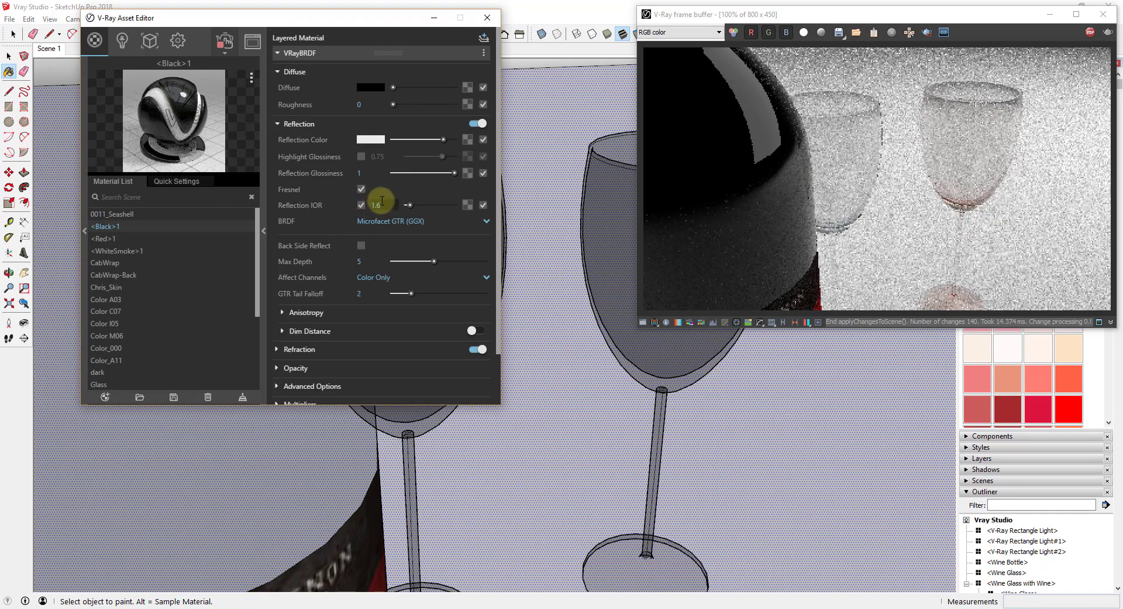
{"action": "left_click_drag", "start_coordinate": [408, 209], "coordinate": [443, 207]}
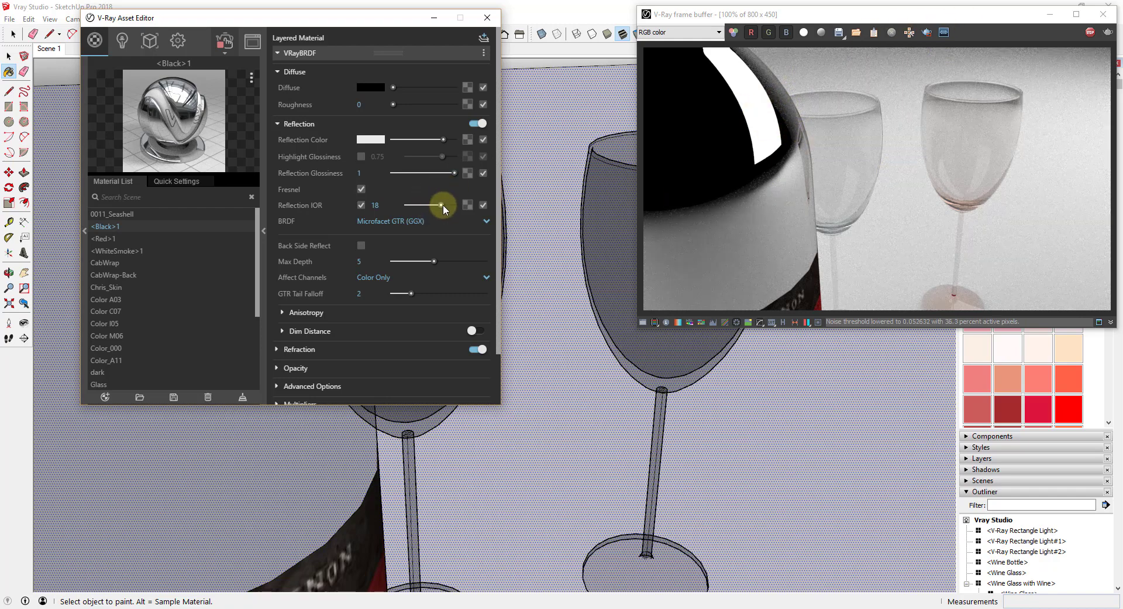
{"action": "left_click_drag", "start_coordinate": [441, 204], "coordinate": [454, 205]}
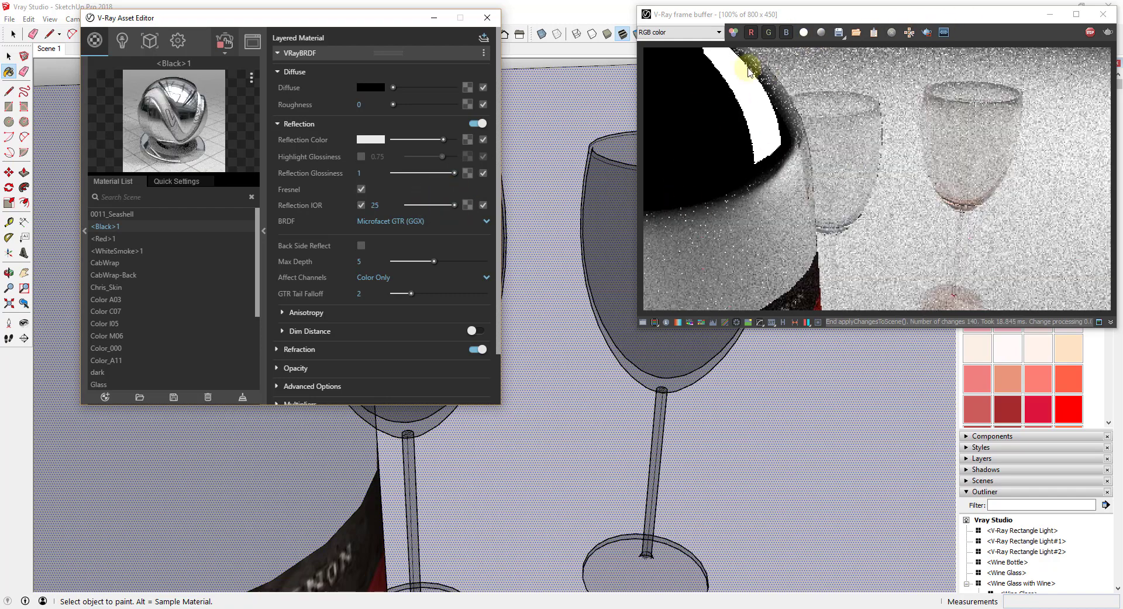
- Lower the <Black>1 material's Reflection IOR to 1.93 for comparison, and set it to exactly 1.6
{"action": "left_click_drag", "start_coordinate": [456, 173], "coordinate": [410, 208]}
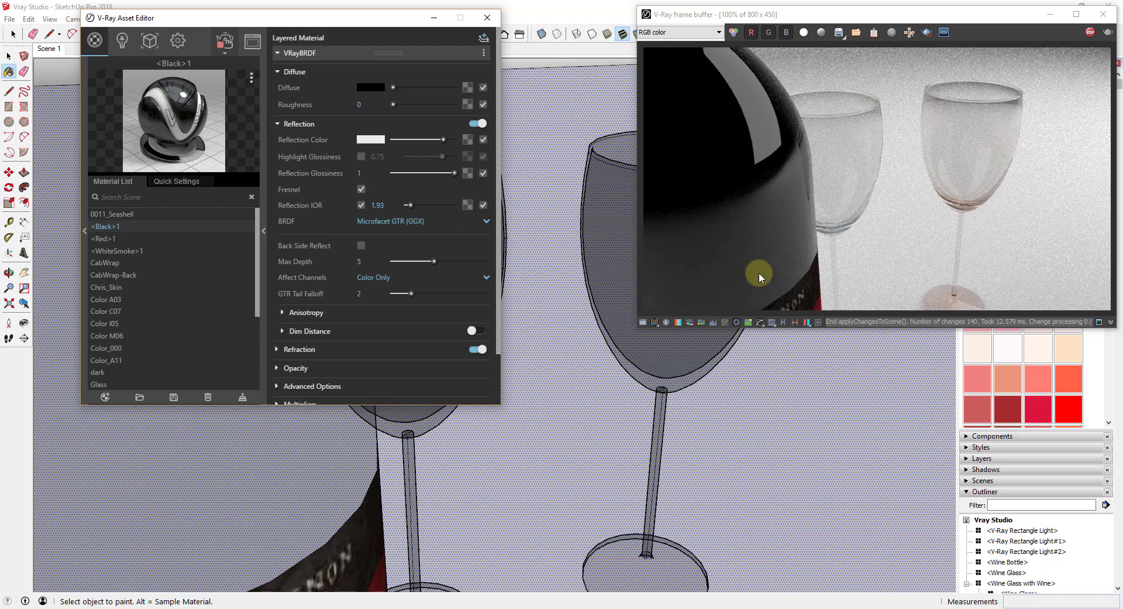
{"action": "left_click", "coordinate": [378, 204]}
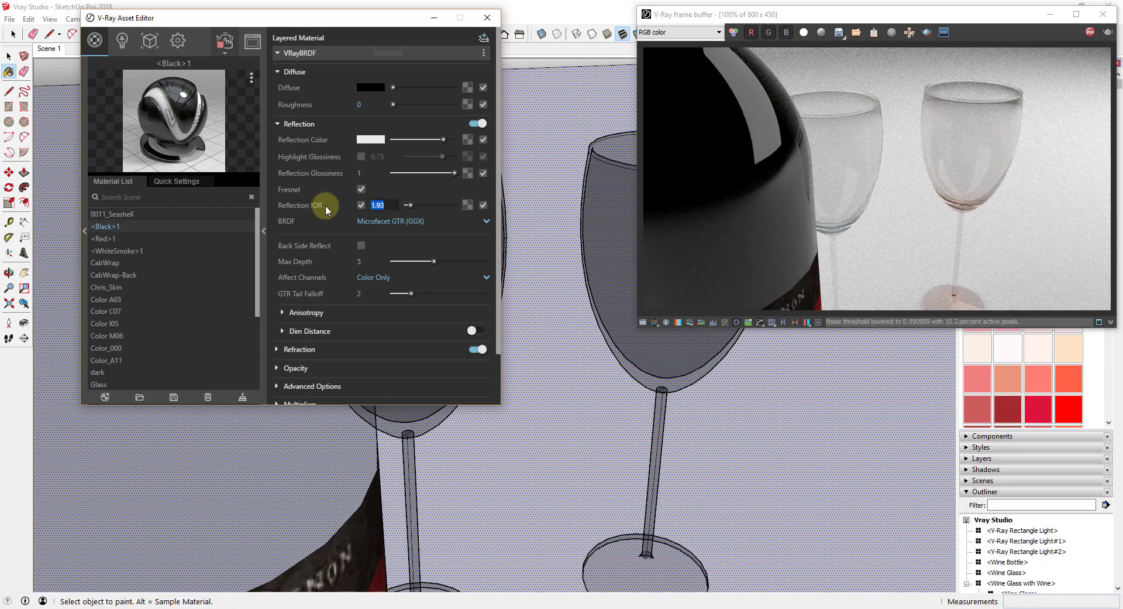
{"action": "type", "text": "1.6"}
{"action": "key", "text": "Return"}
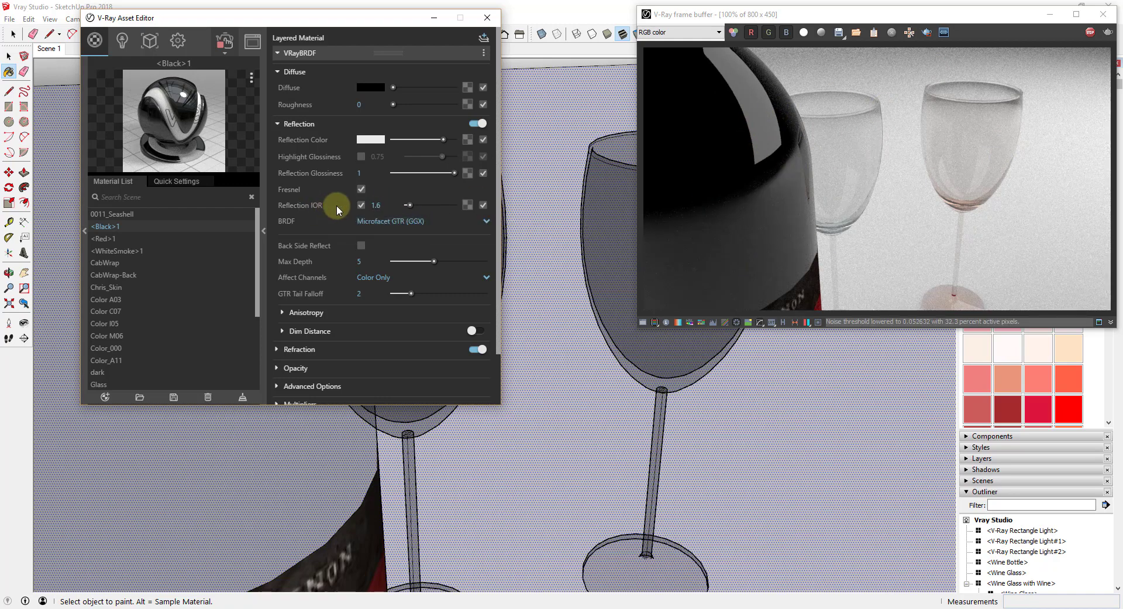
{"action": "scroll", "coordinate": [310, 291], "scroll_direction": "down", "scroll_amount": 2}
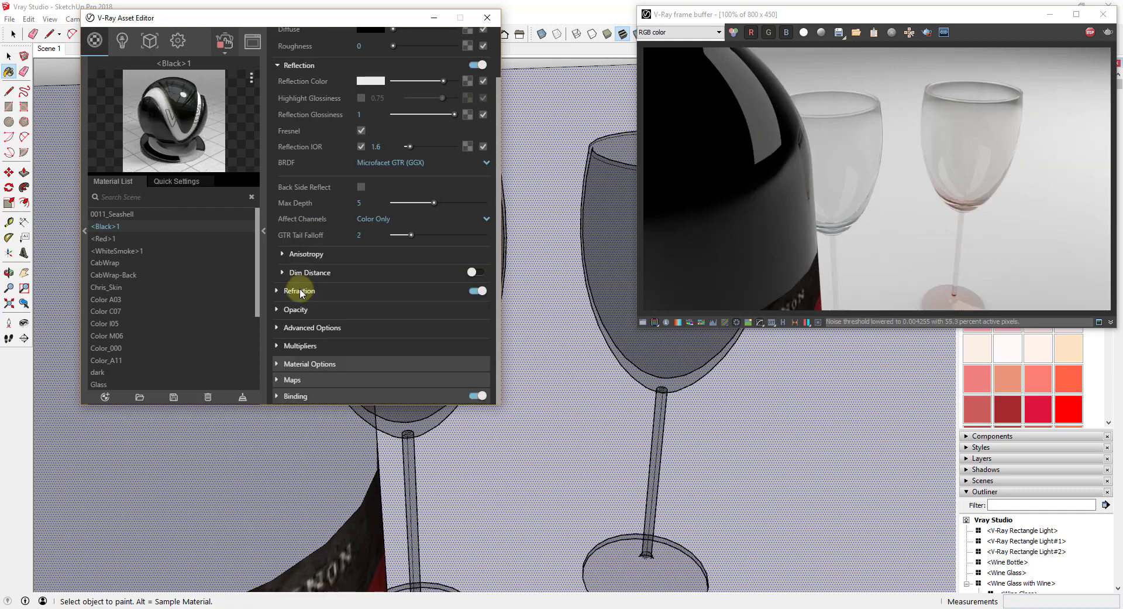